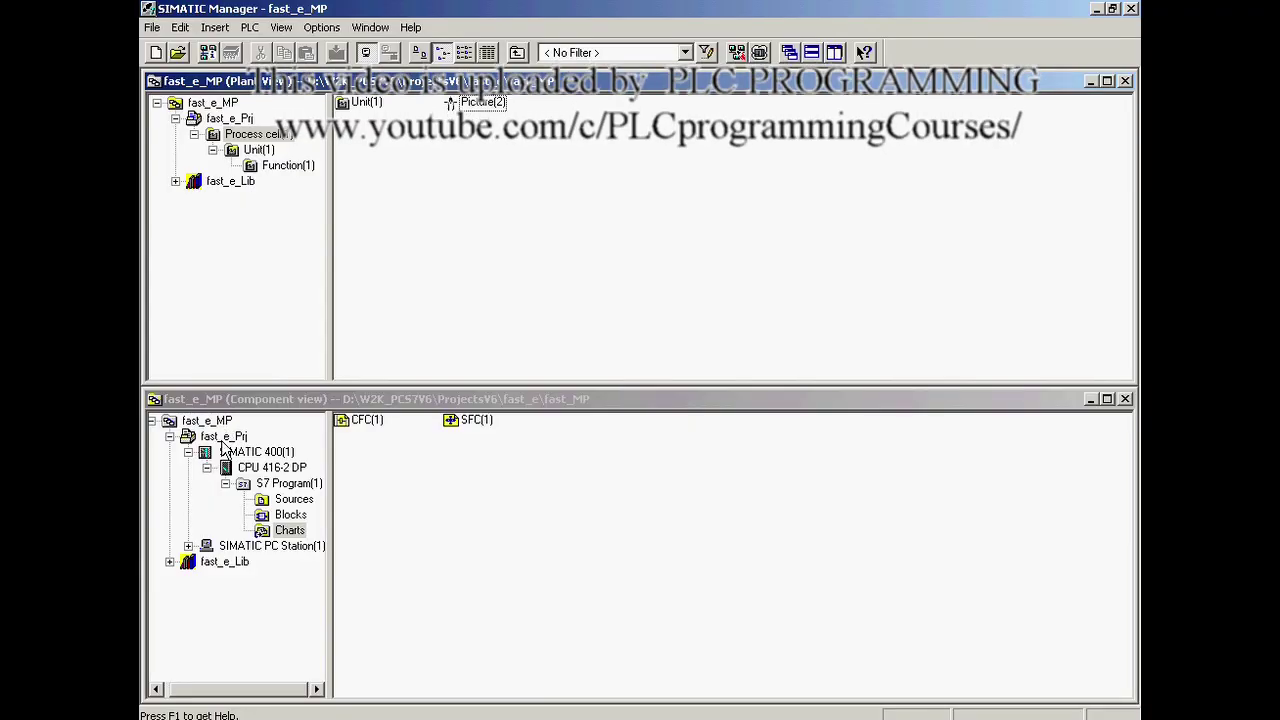
Expand SIMATIC PC Station(1) down to OS(1) and rename the station KH1D690D
left_click(188, 546)
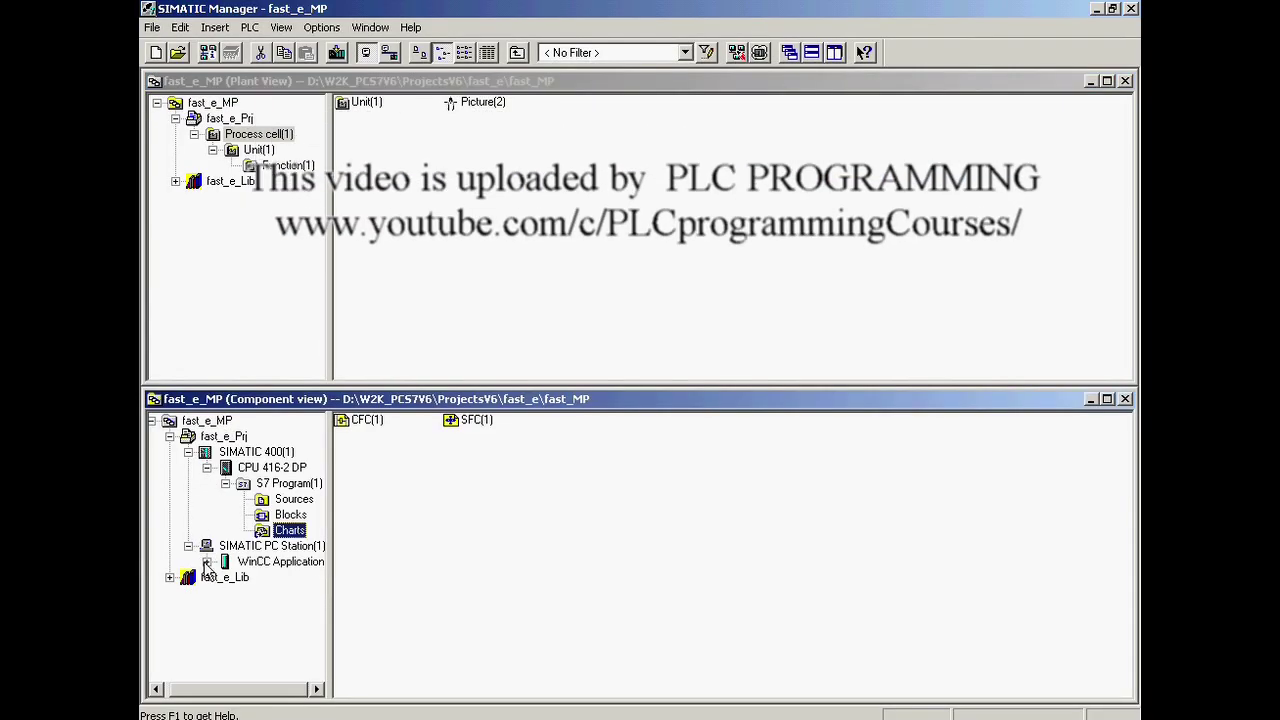
left_click(207, 561)
left_click(245, 547)
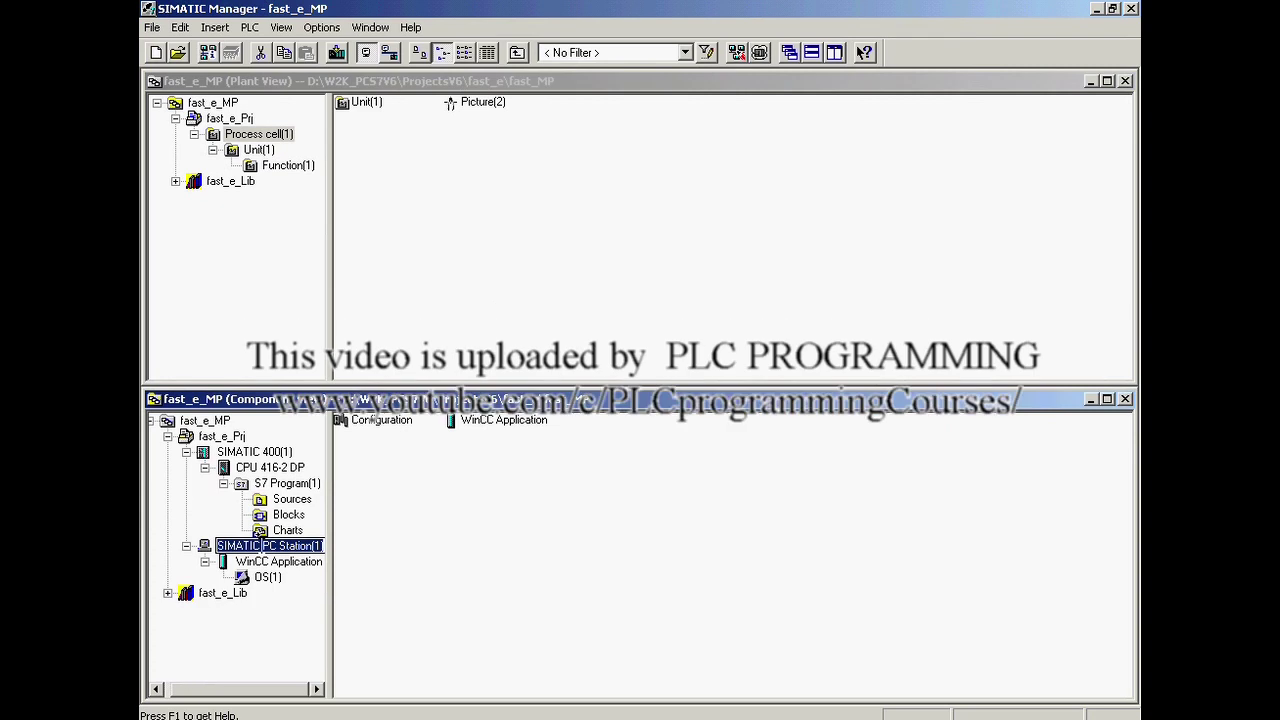
key("F2")
type("KH1D690")
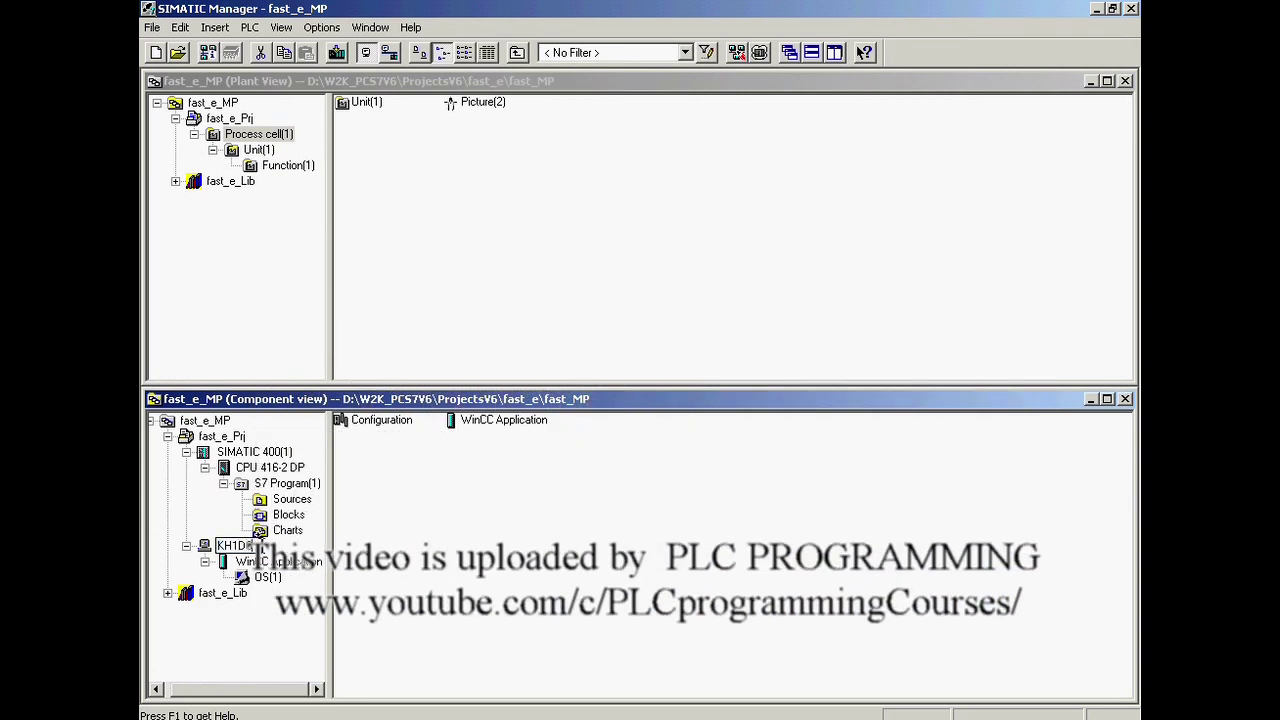
type("D")
key("Return")
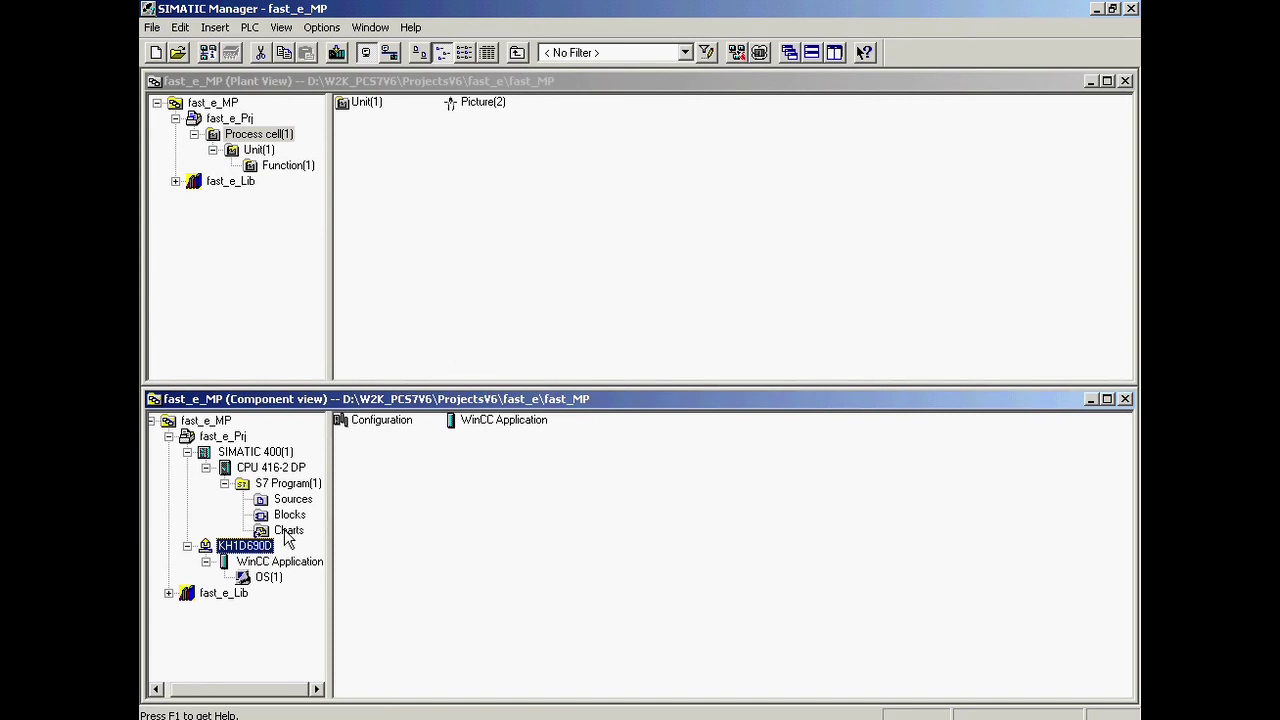
Open KH1D690D's hardware configuration and place an IE General Ethernet module into the PC rack
double_click(380, 421)
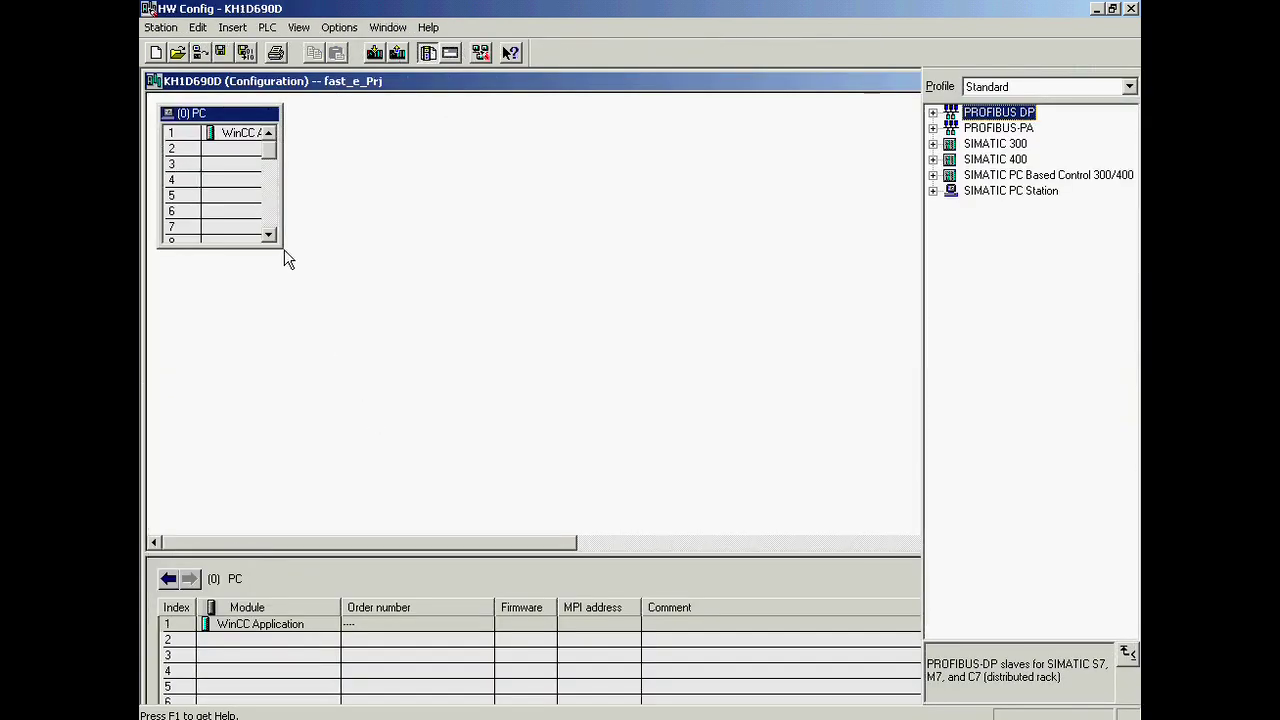
left_click_drag(283, 247, 435, 319)
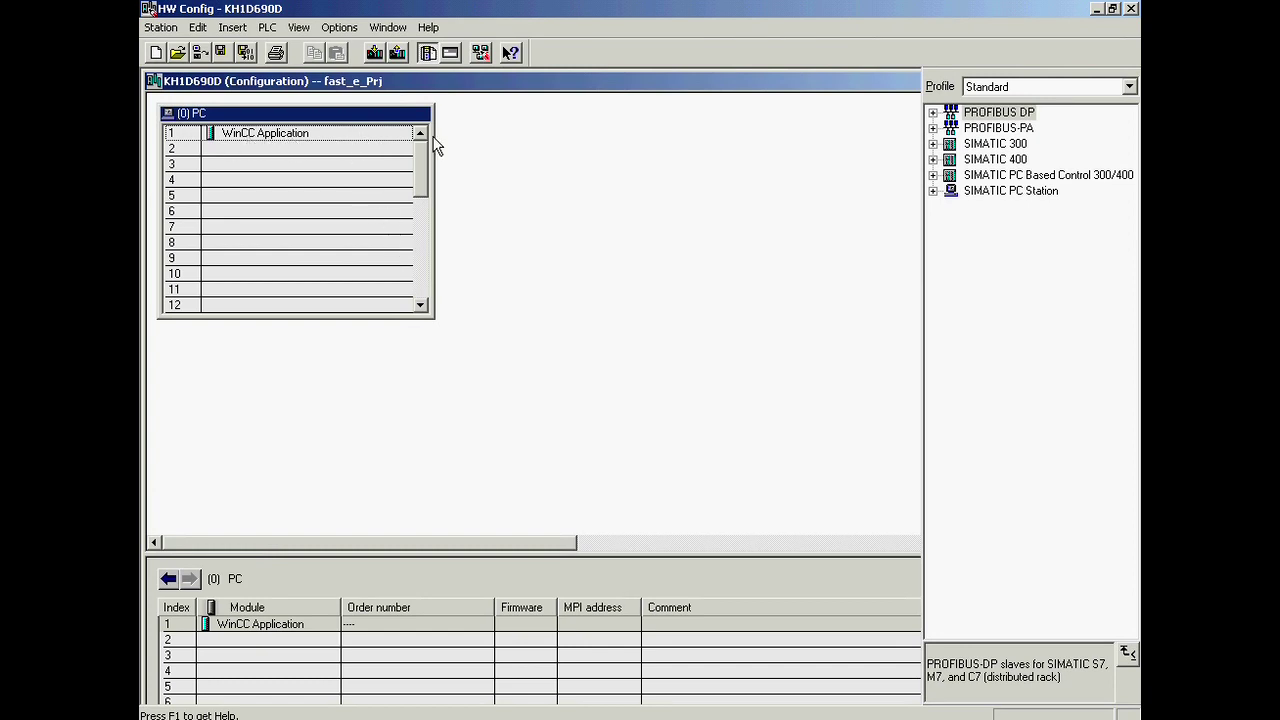
left_click(932, 191)
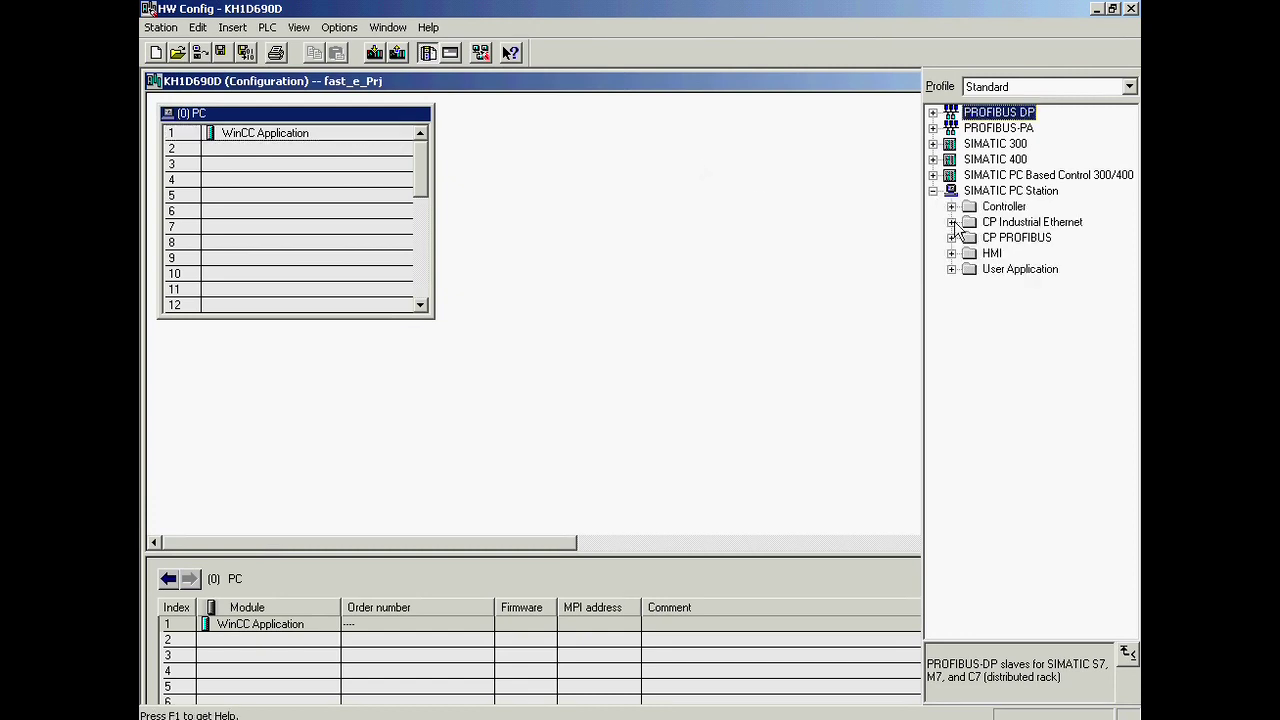
left_click(951, 222)
left_click(1003, 333)
left_click_drag(1003, 335, 406, 196)
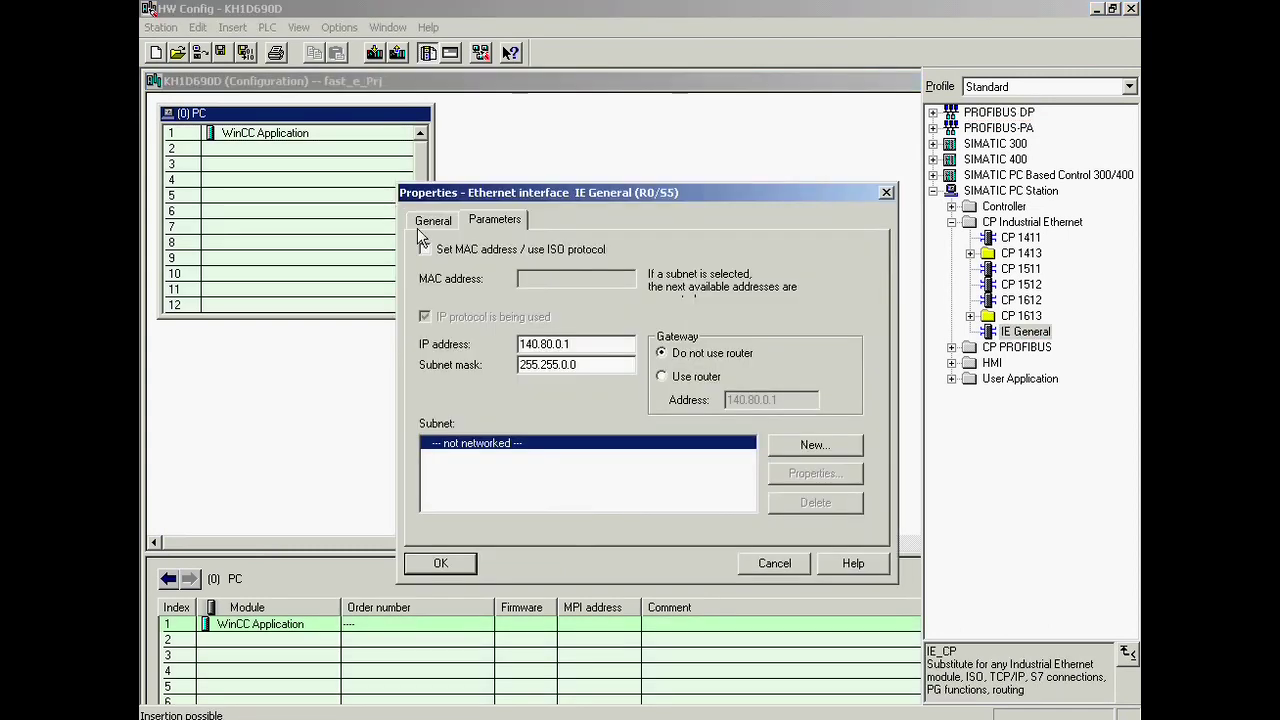
Give IE General the MAC address 00-20-E0-C1-32-4C with IP protocol disabled
left_click(430, 254)
left_click_drag(603, 279, 518, 279)
type("00")
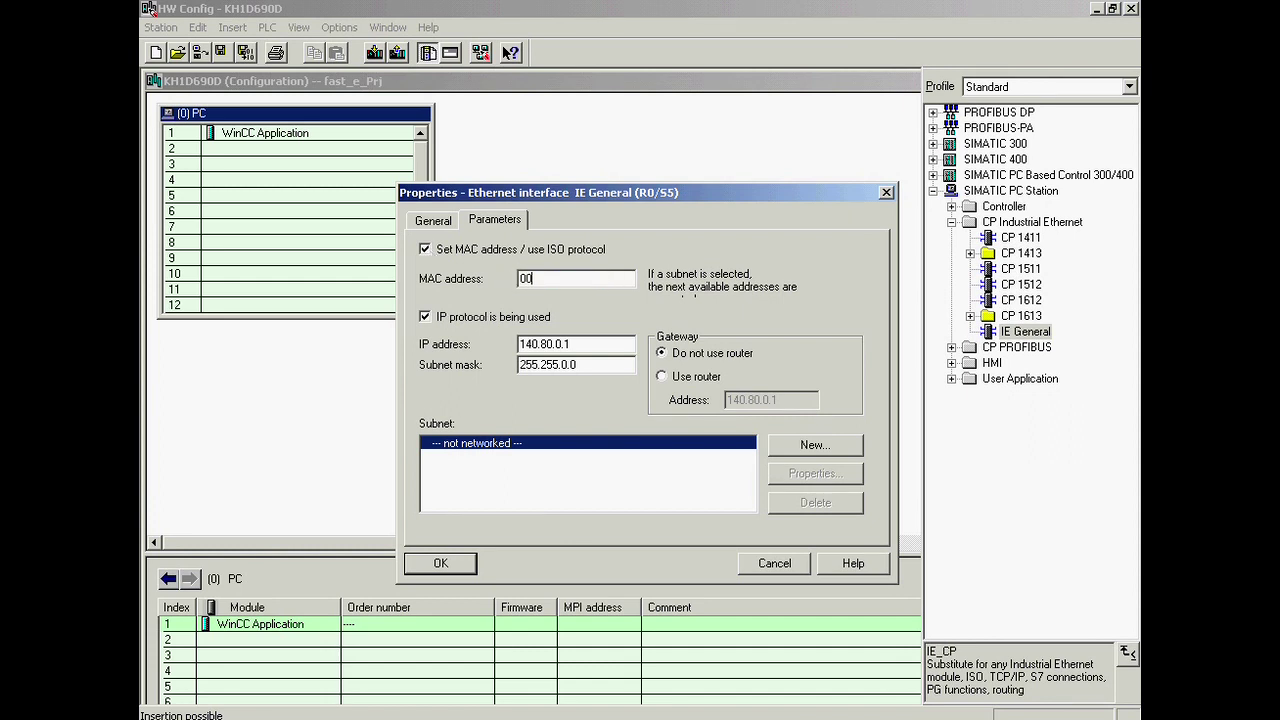
type("-20-E0-C1-32-4C")
left_click(425, 316)
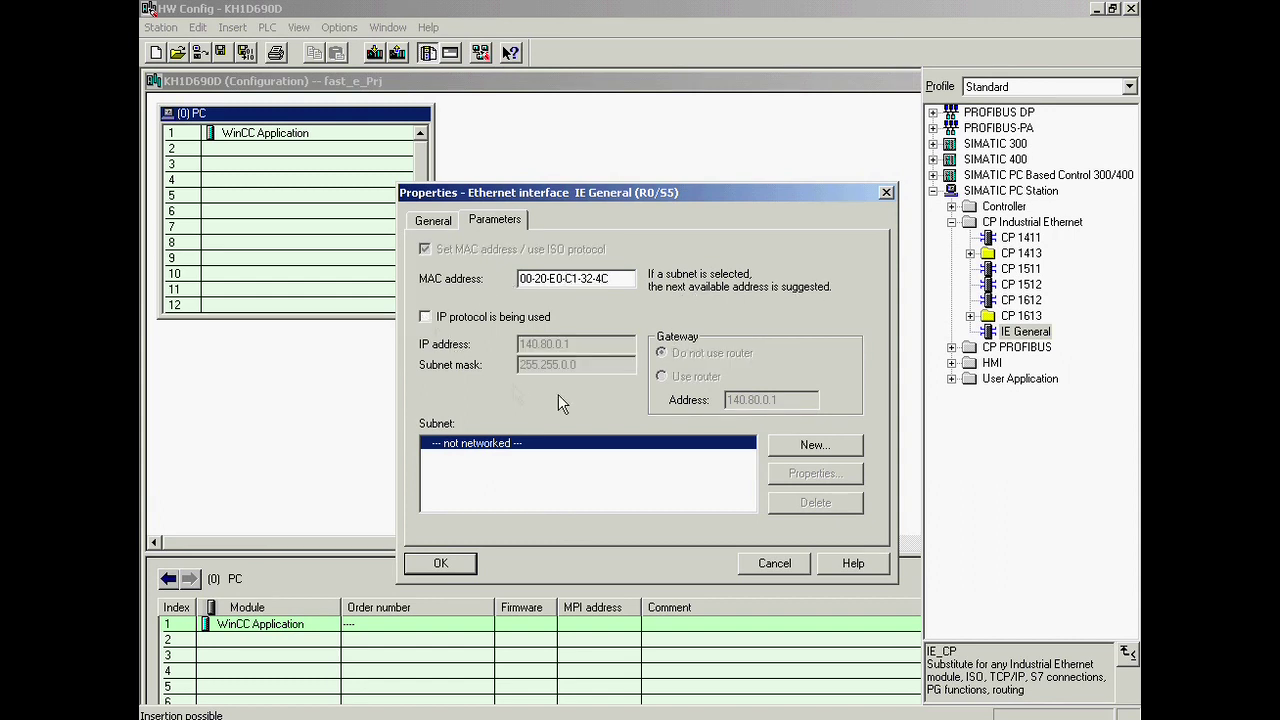
Attach the interface to a new Ethernet subnet named Systembus, then save and compile
left_click(786, 447)
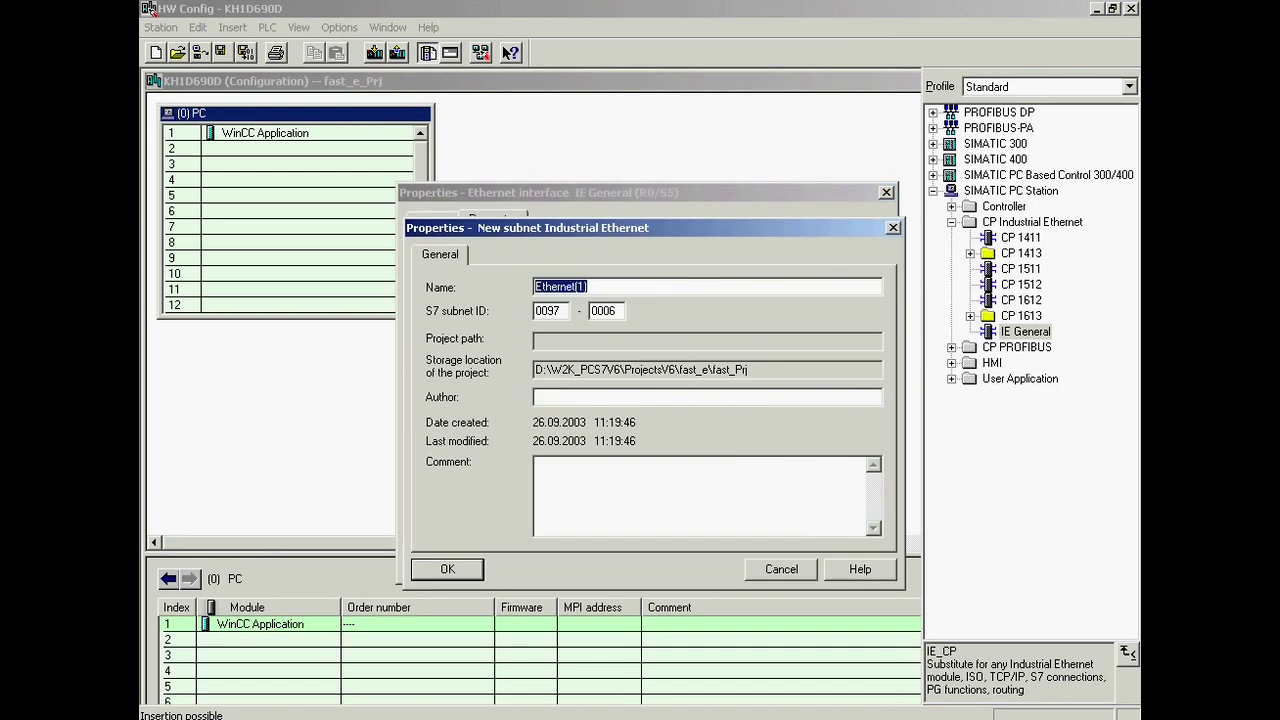
type("Systembus")
left_click(441, 569)
left_click(437, 565)
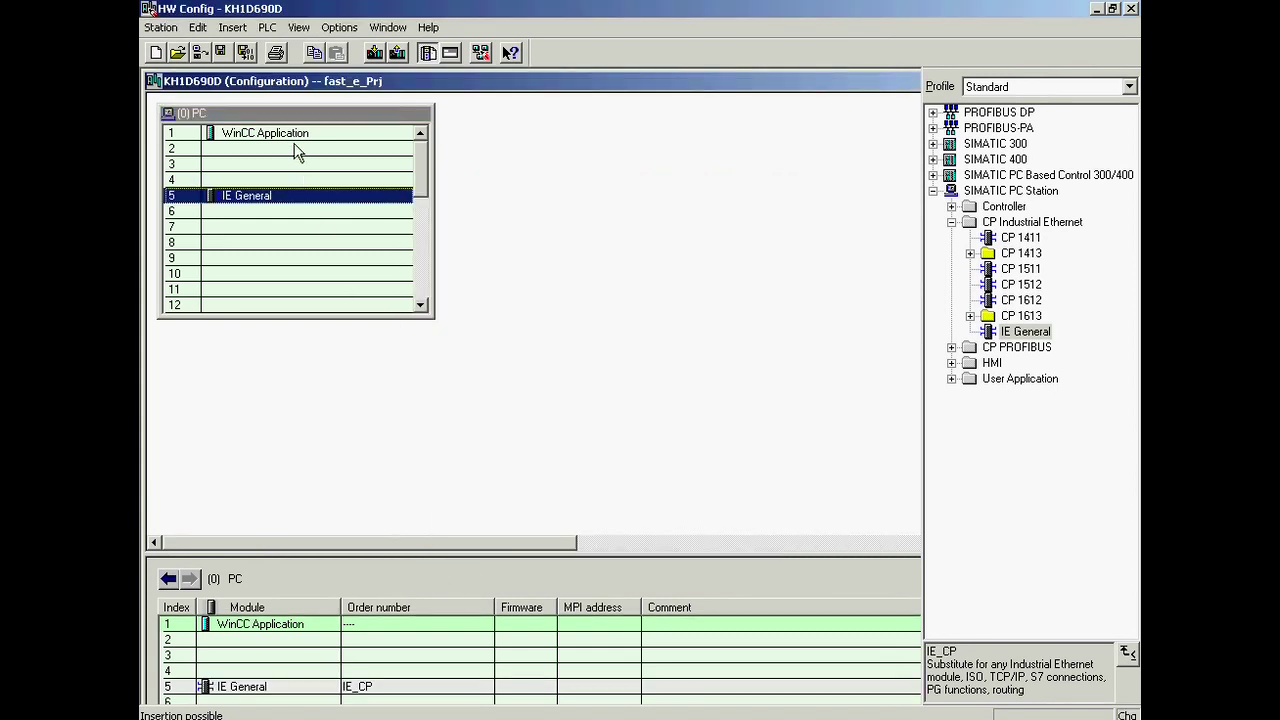
left_click(249, 52)
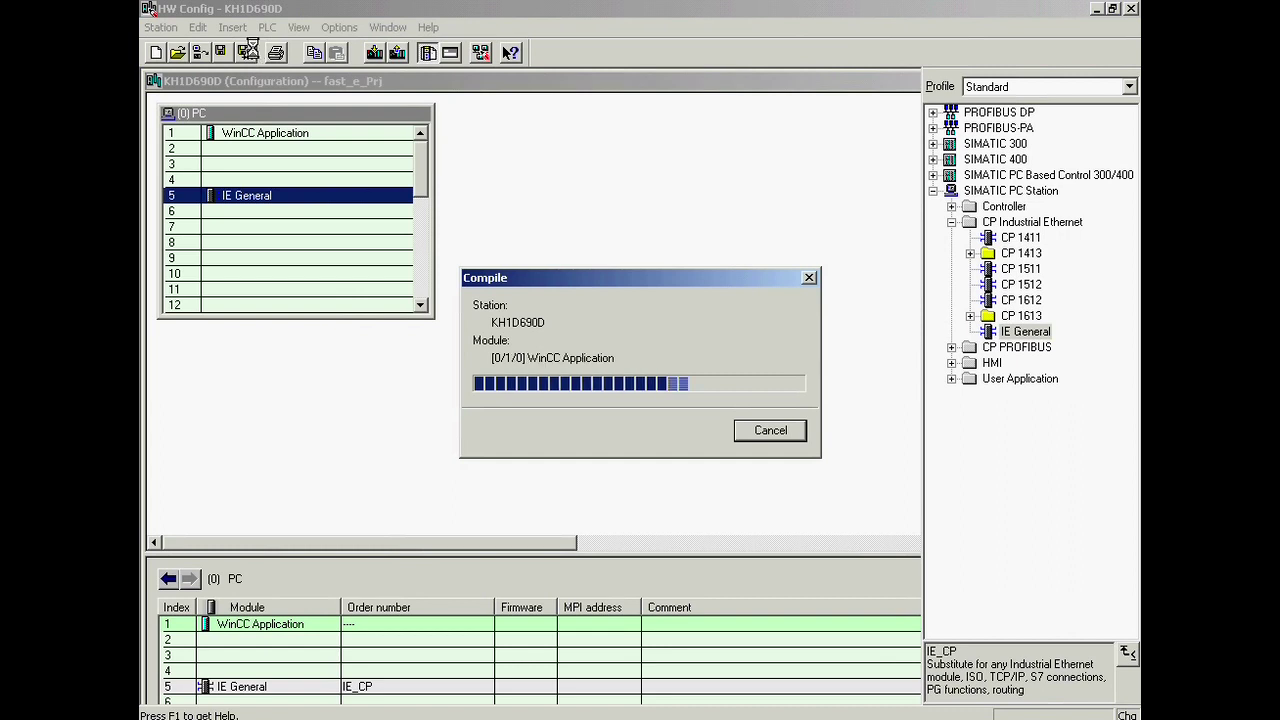
Download KH1D690D's configuration to all three modules and close HW Config
left_click(372, 53)
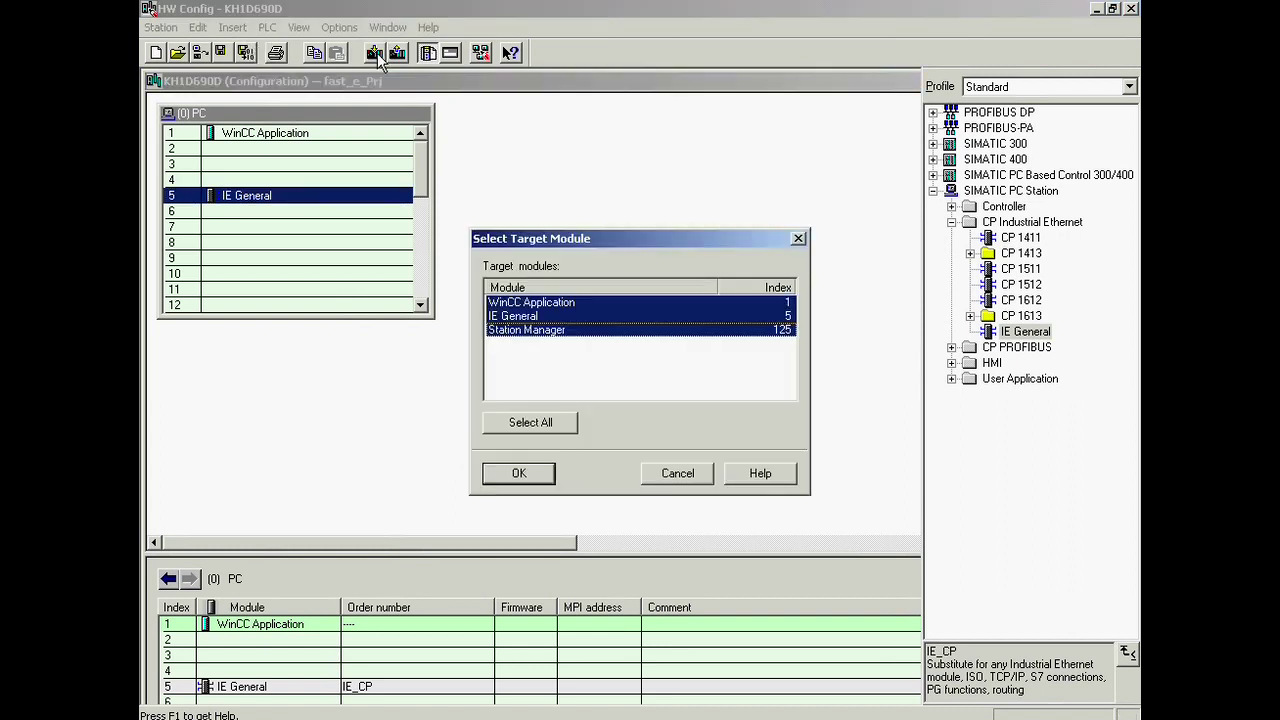
left_click(505, 472)
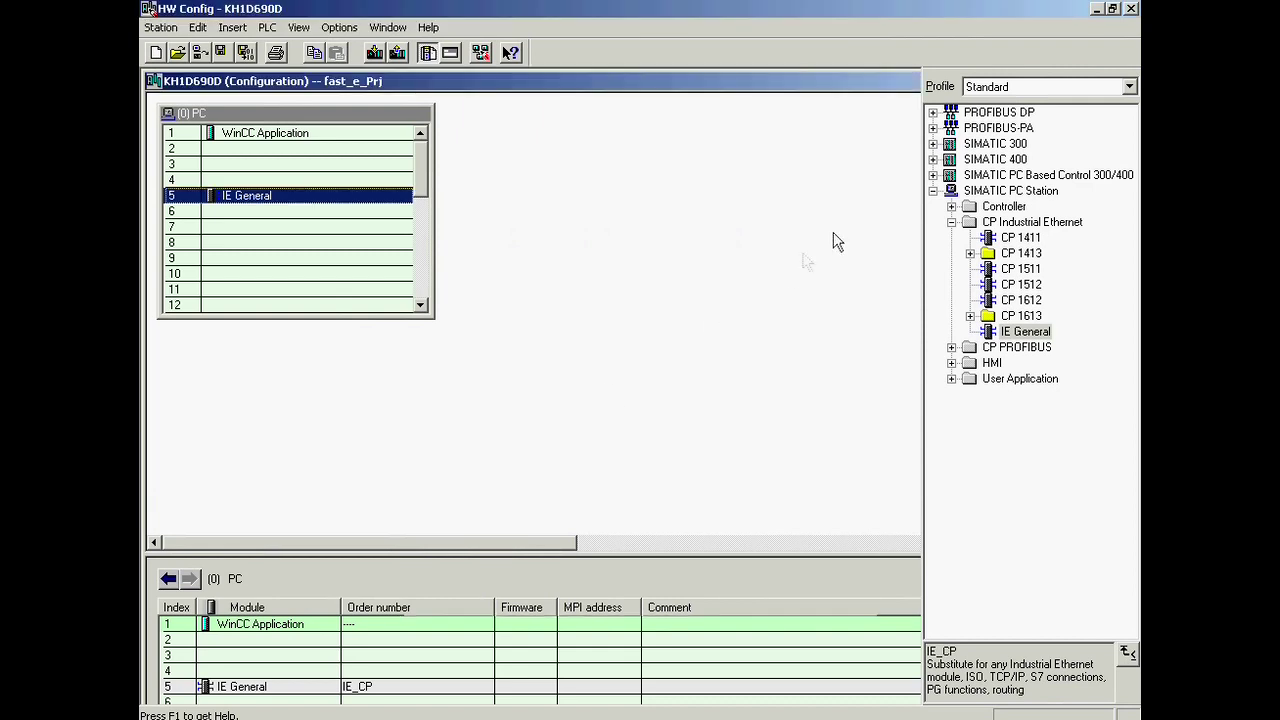
left_click(1131, 9)
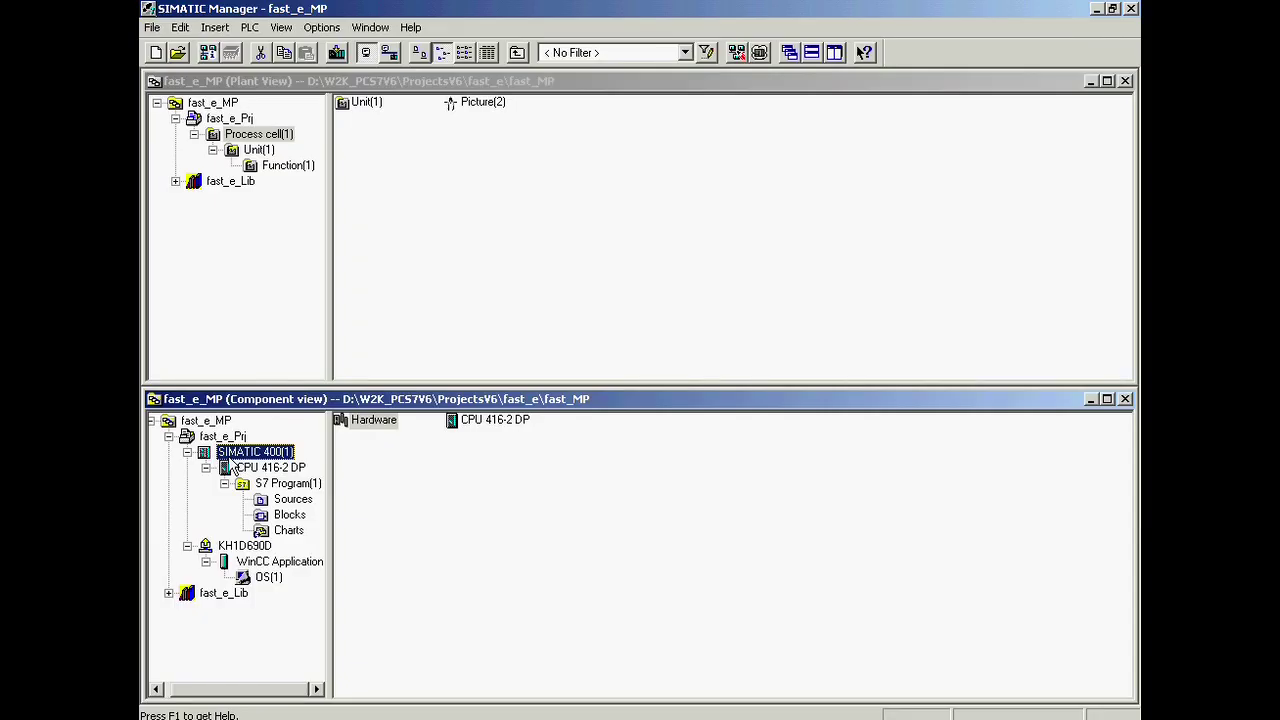
Rename the SIMATIC 400(1) station to AS1
left_click(220, 455)
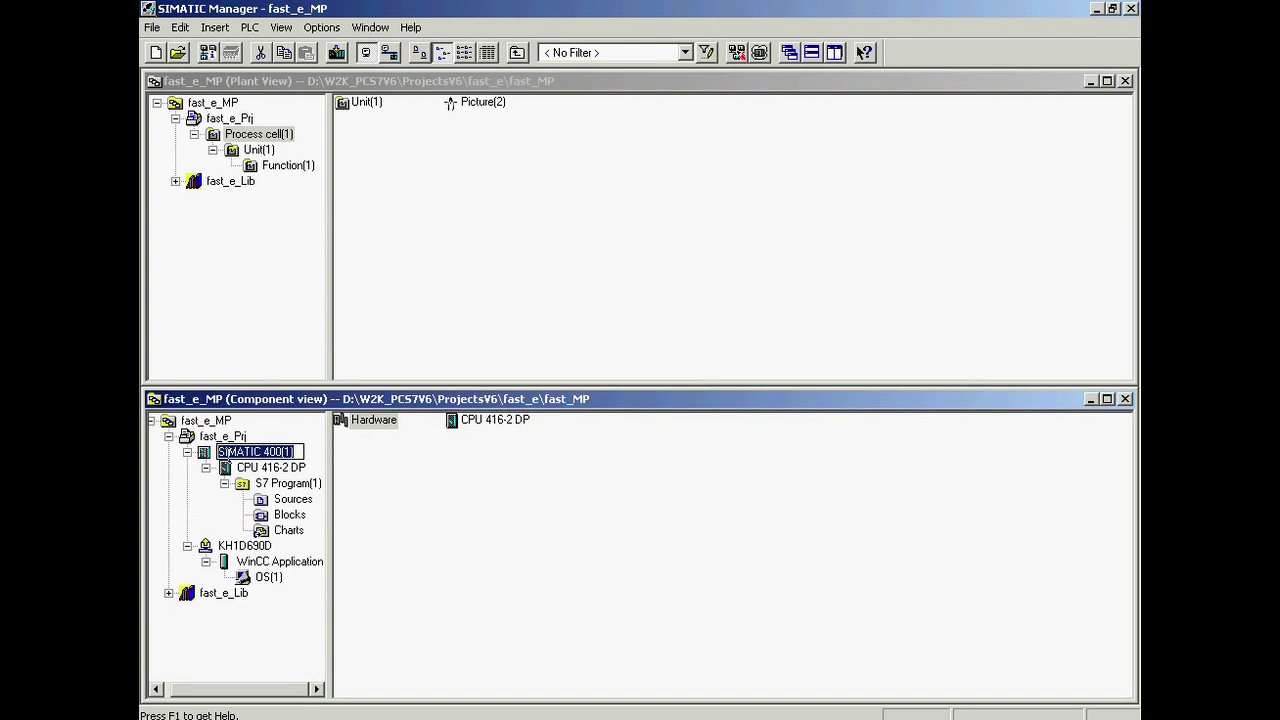
type("AS1")
key("Return")
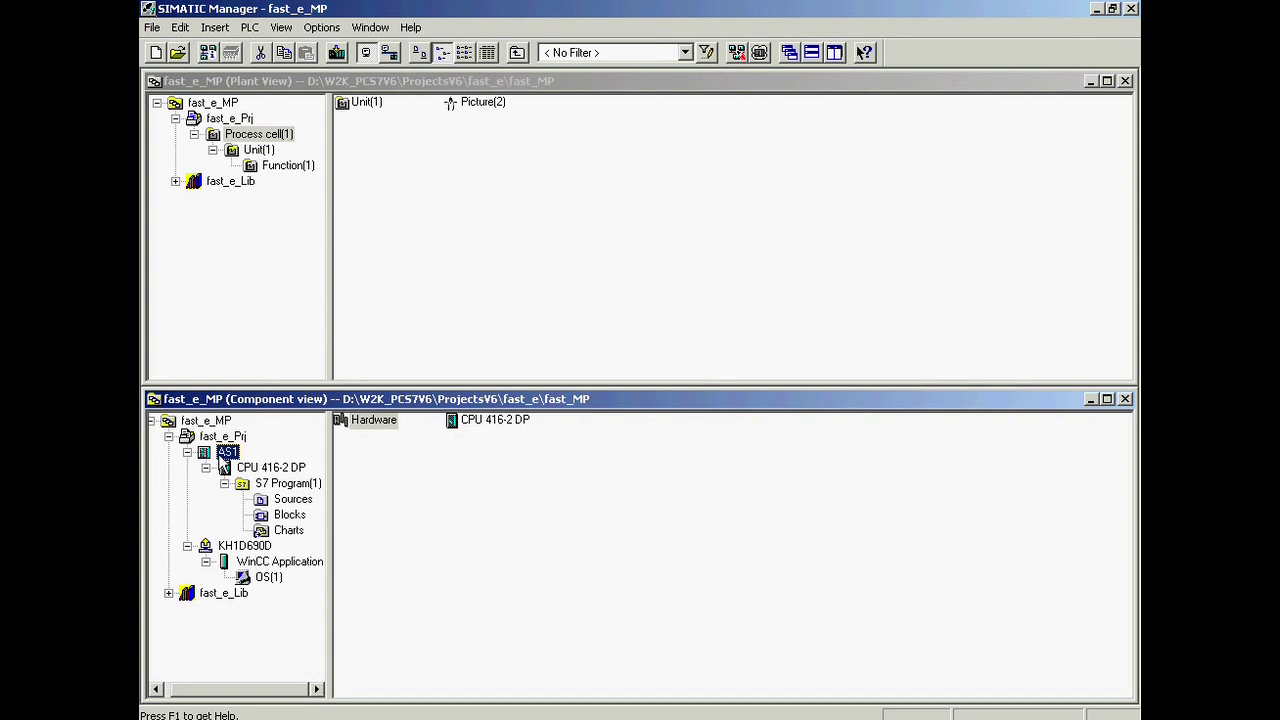
Rename S7 Program(1) to AS1_Prog and select AS1's Hardware object
left_click(285, 484)
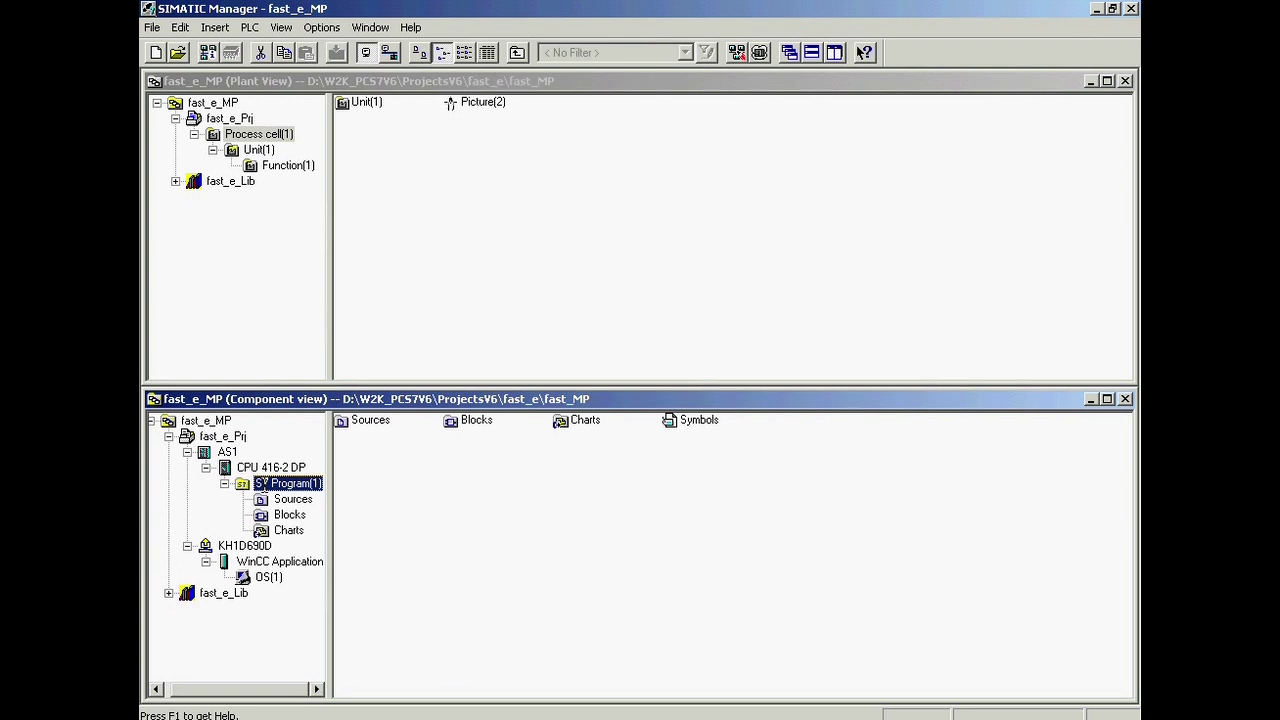
left_click(261, 483)
type("AS1_Prog")
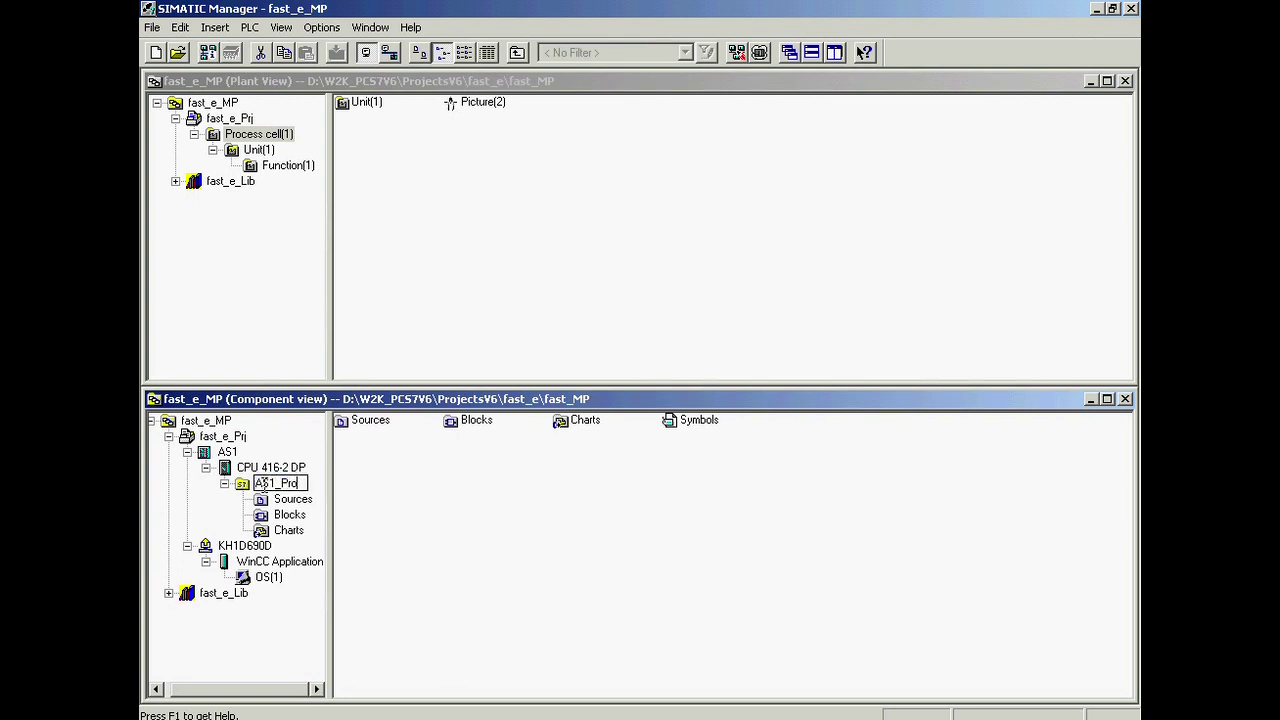
key("Return")
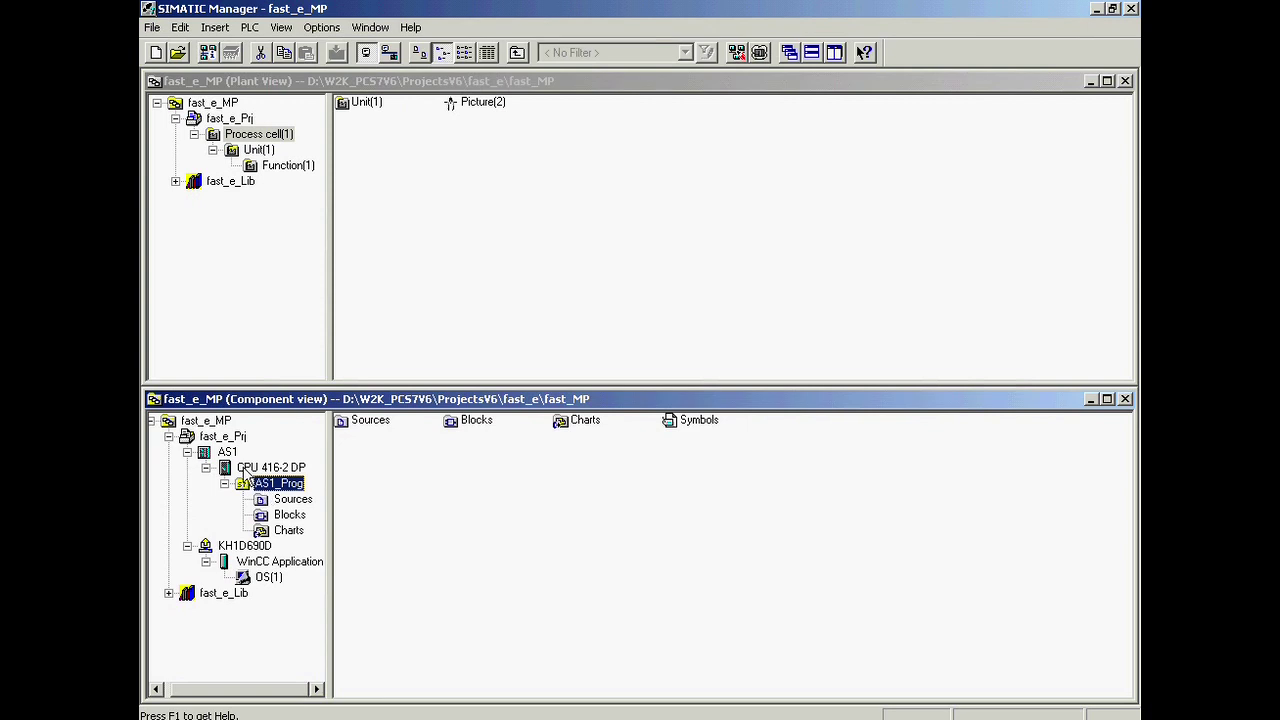
left_click(230, 454)
left_click(368, 424)
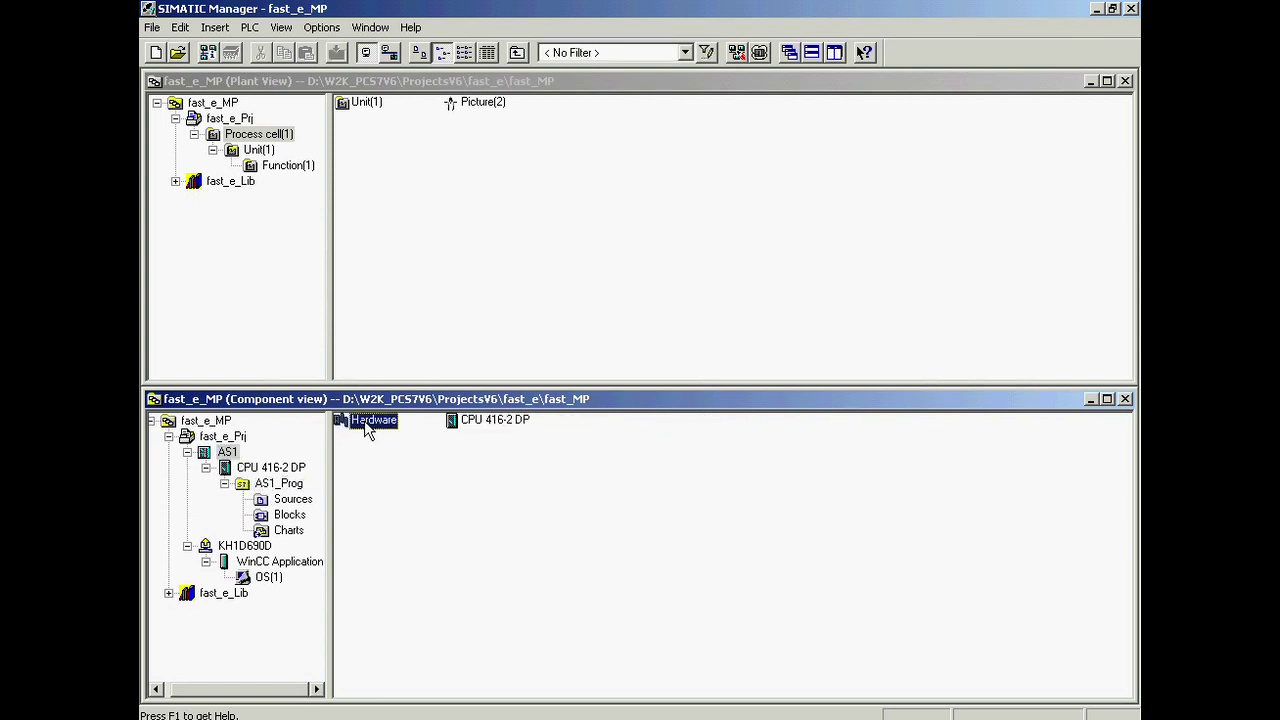
Open AS1's hardware and review rack UR2's object properties without changes
double_click(368, 424)
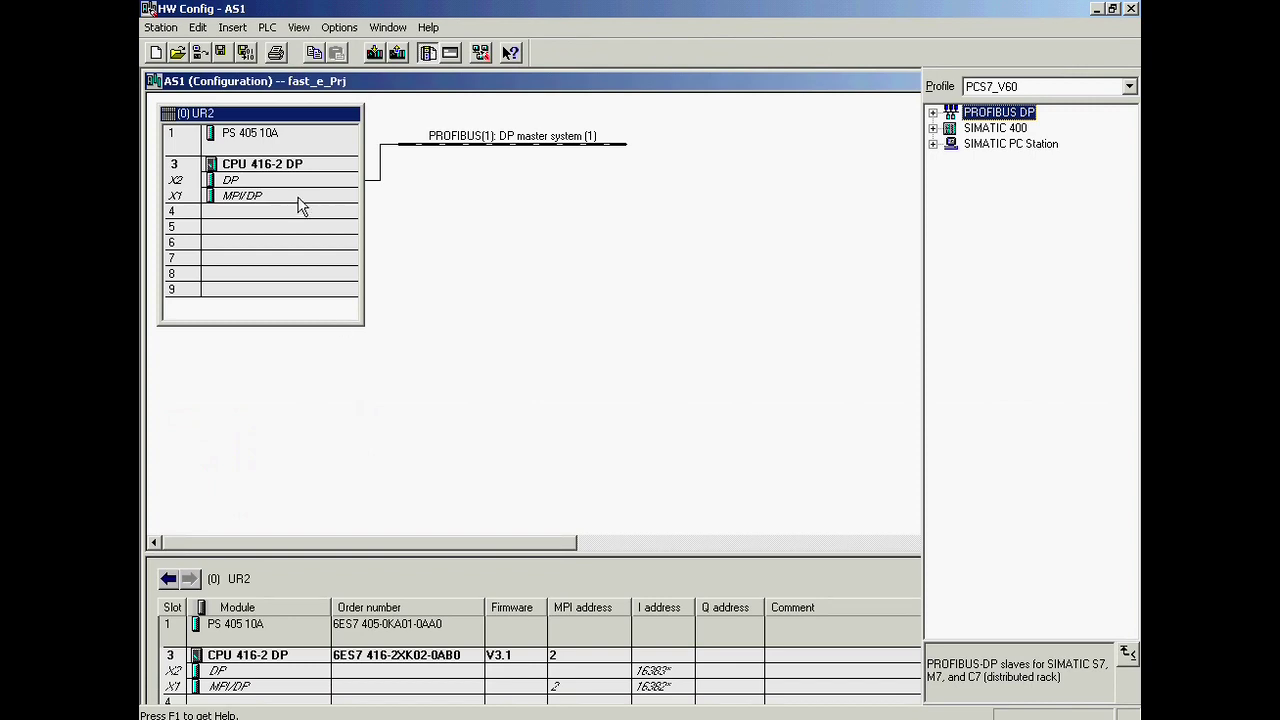
left_click(271, 116)
right_click(271, 115)
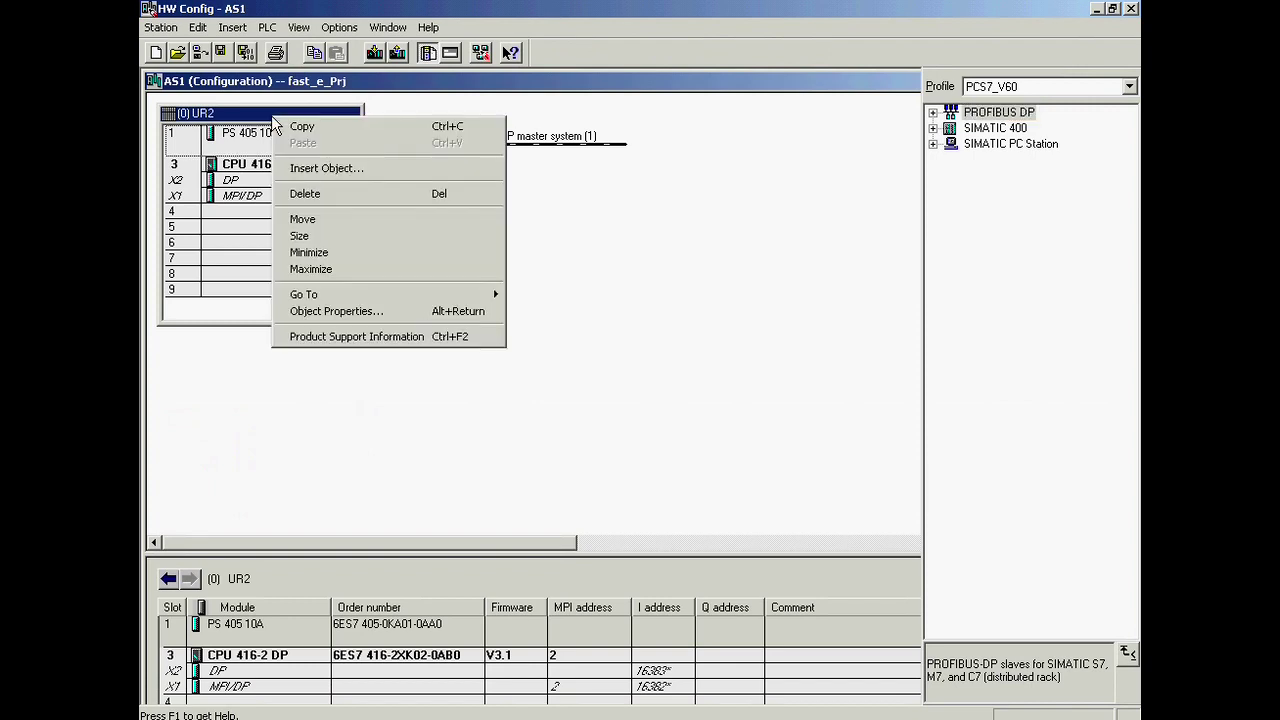
left_click(322, 311)
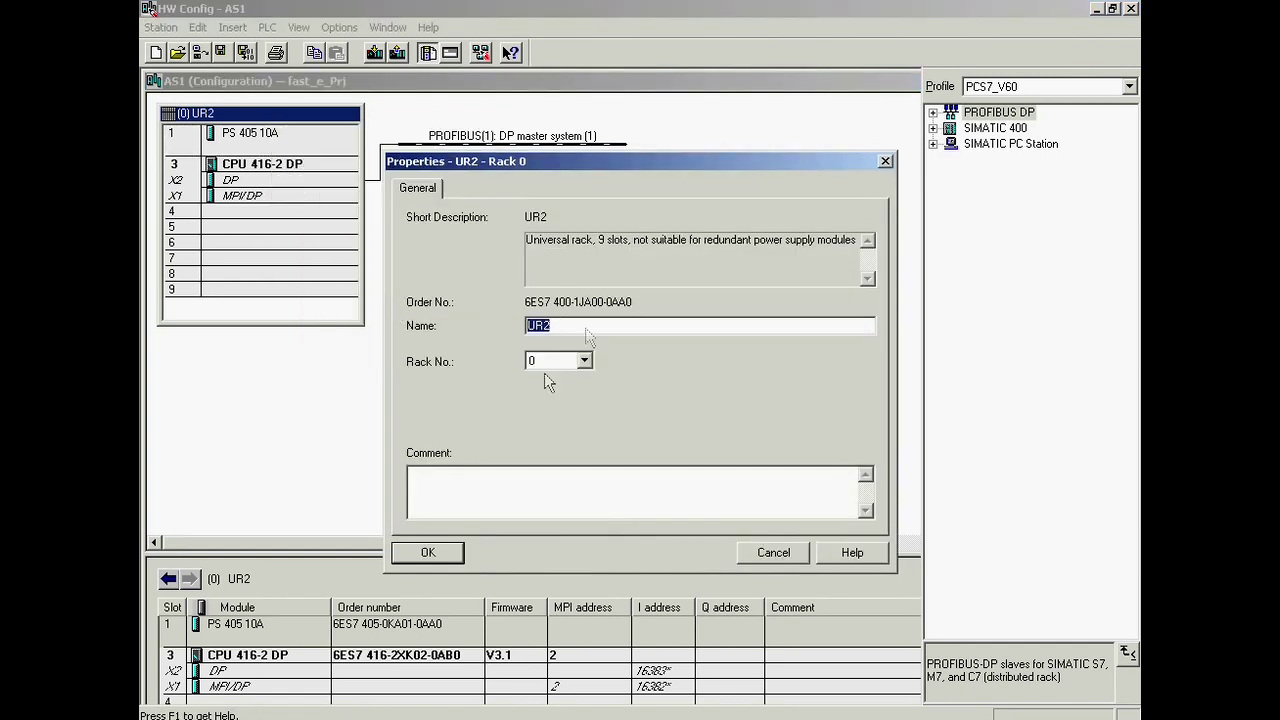
left_click(424, 551)
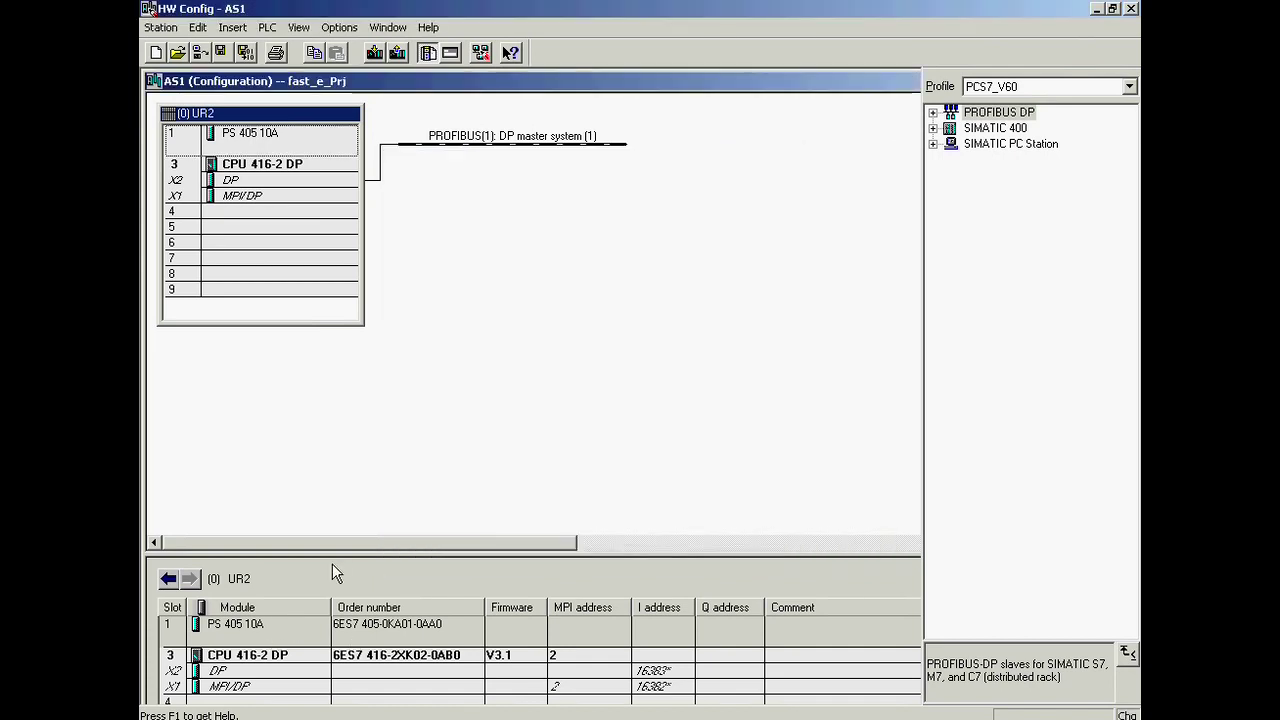
Delete the PS 405 10A power supply from slot 1
left_click(255, 148)
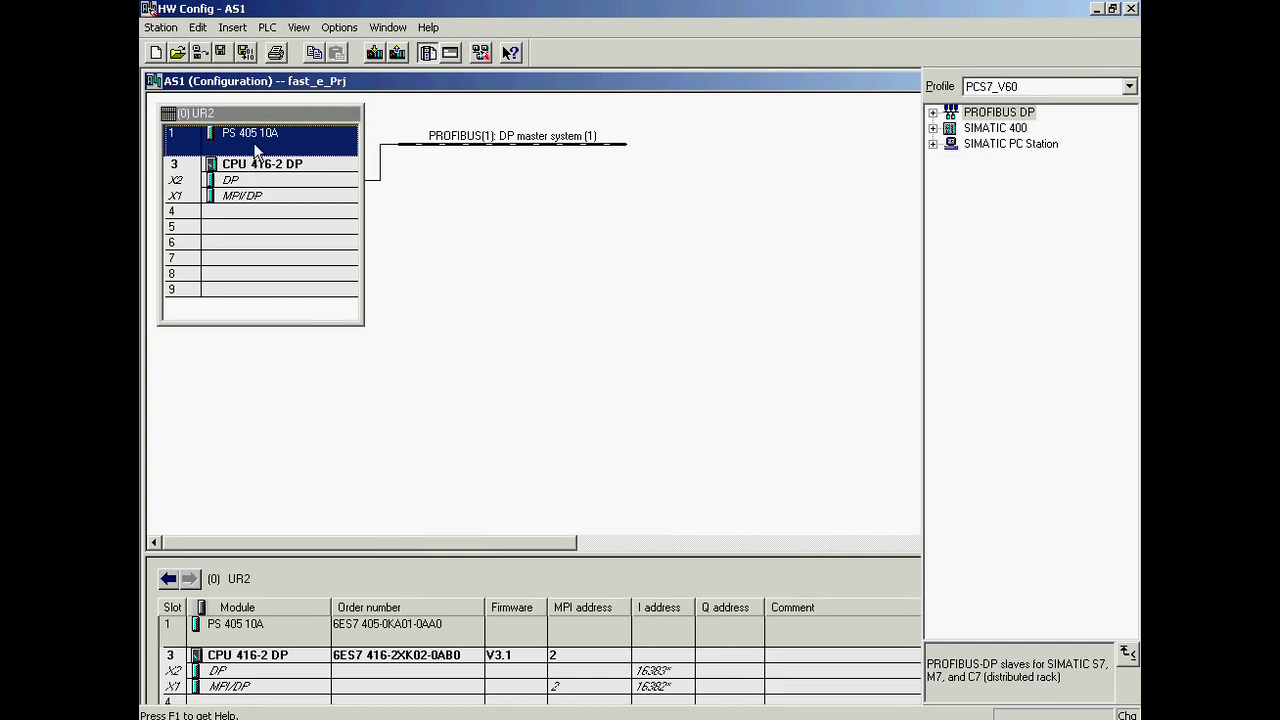
right_click(255, 148)
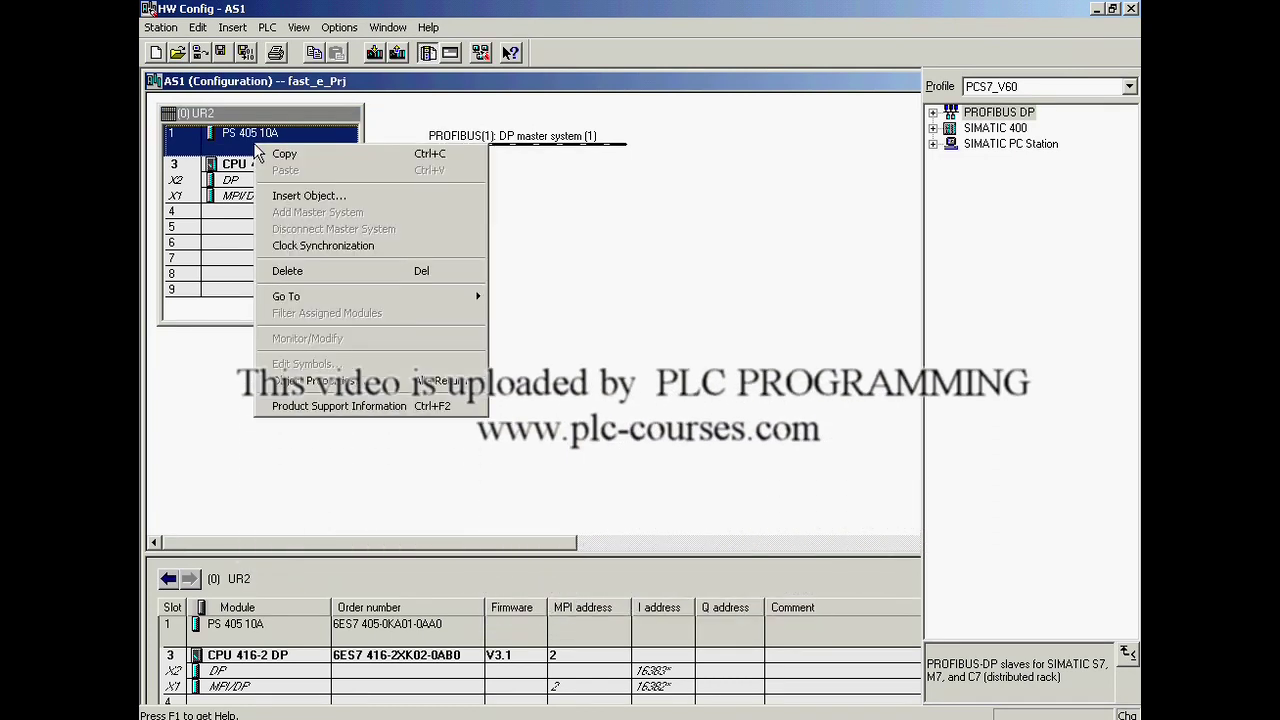
left_click(288, 270)
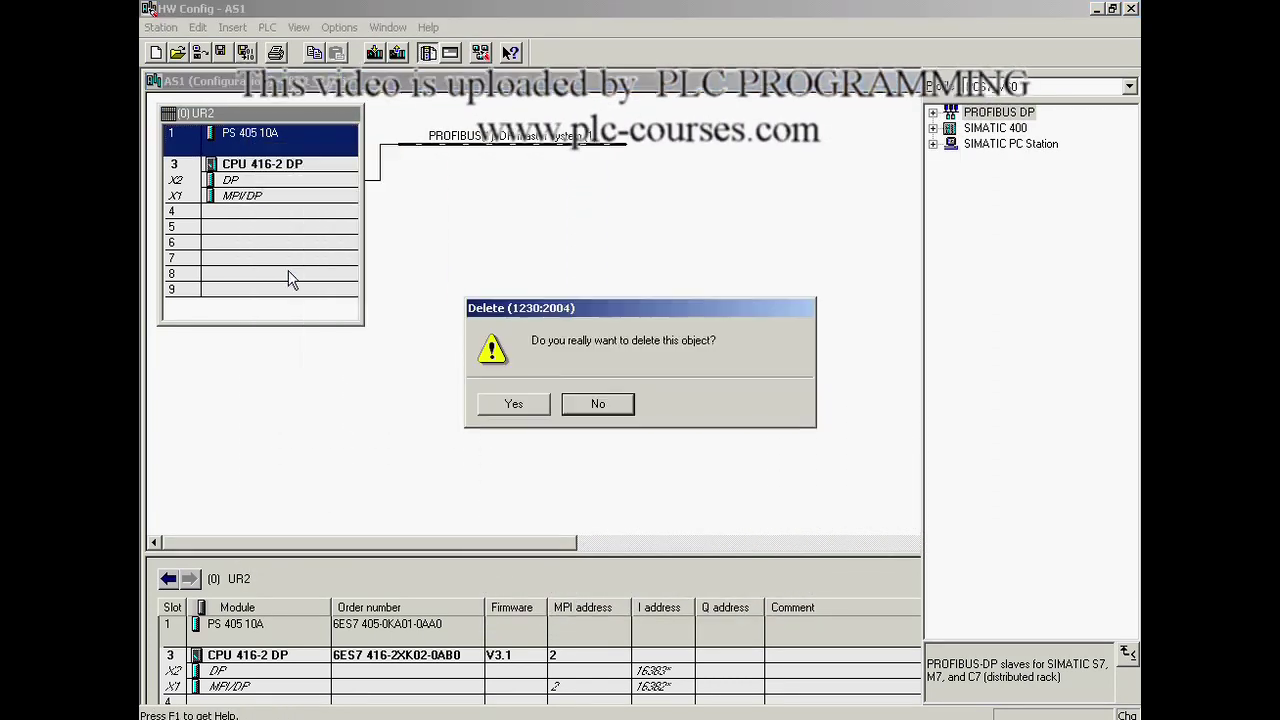
left_click(512, 403)
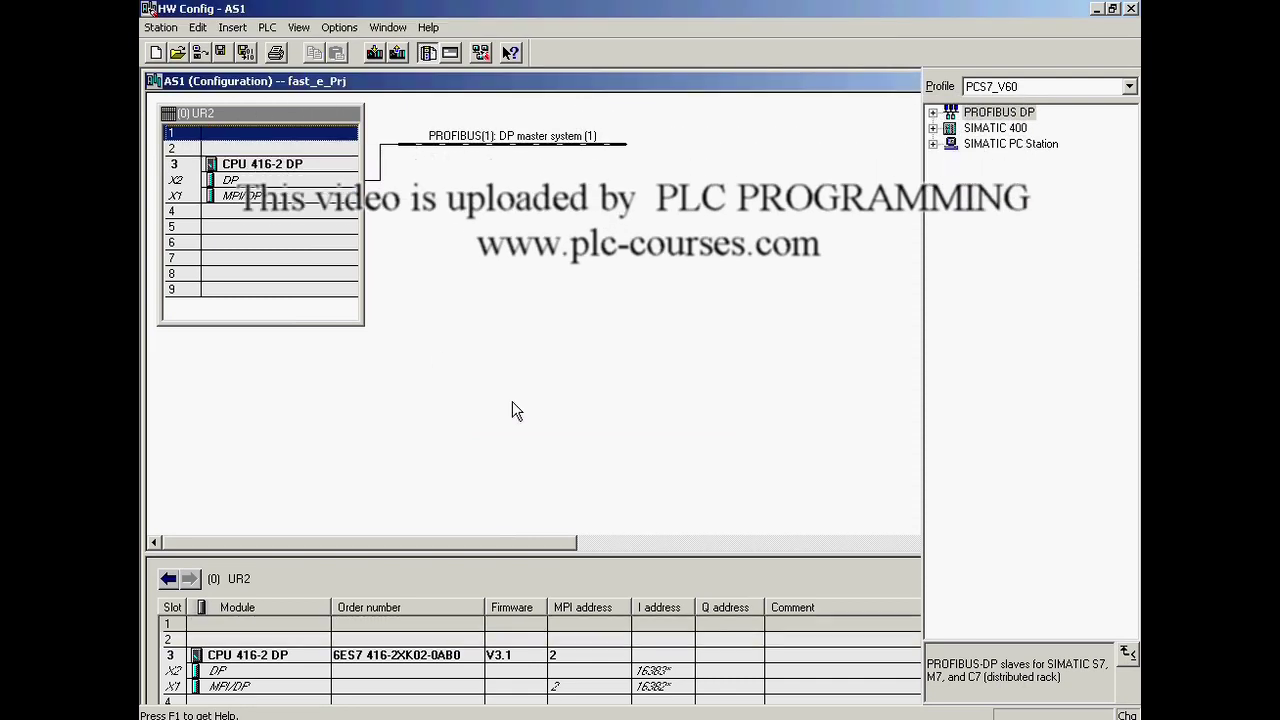
Insert a PS 407 10A from Standard PS-400 into slot 1
left_click(933, 128)
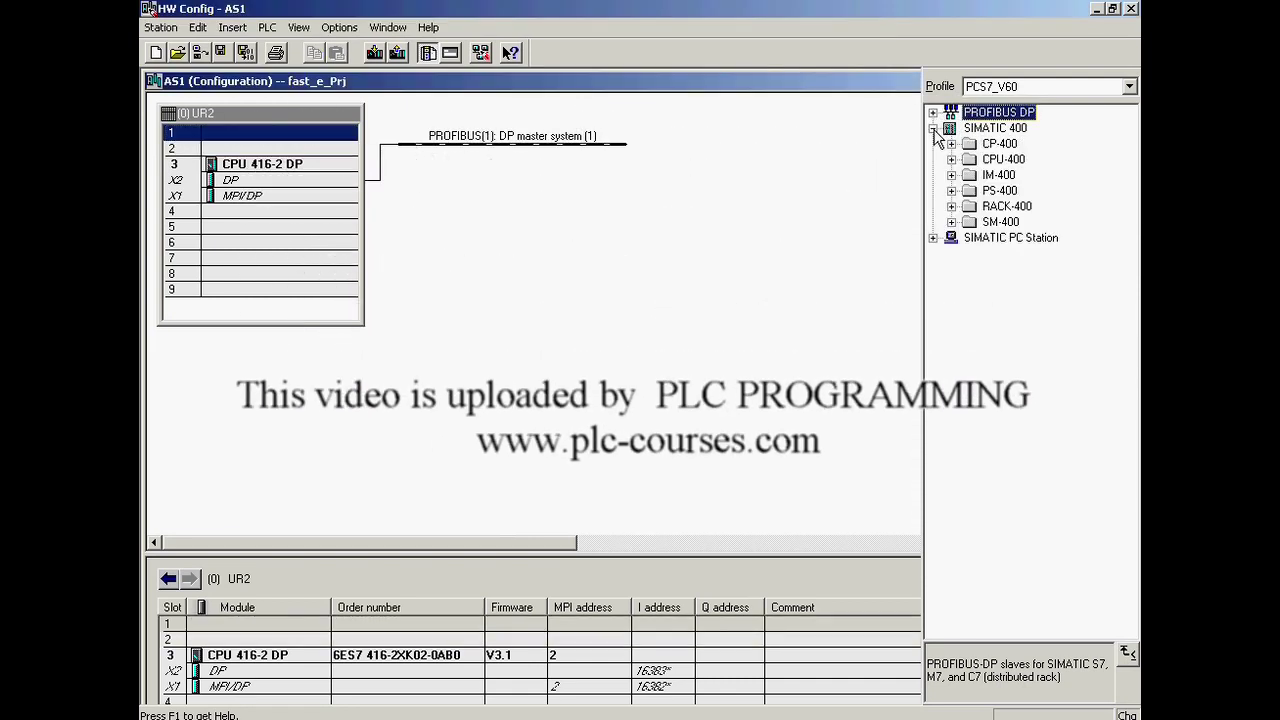
left_click(951, 190)
left_click(970, 222)
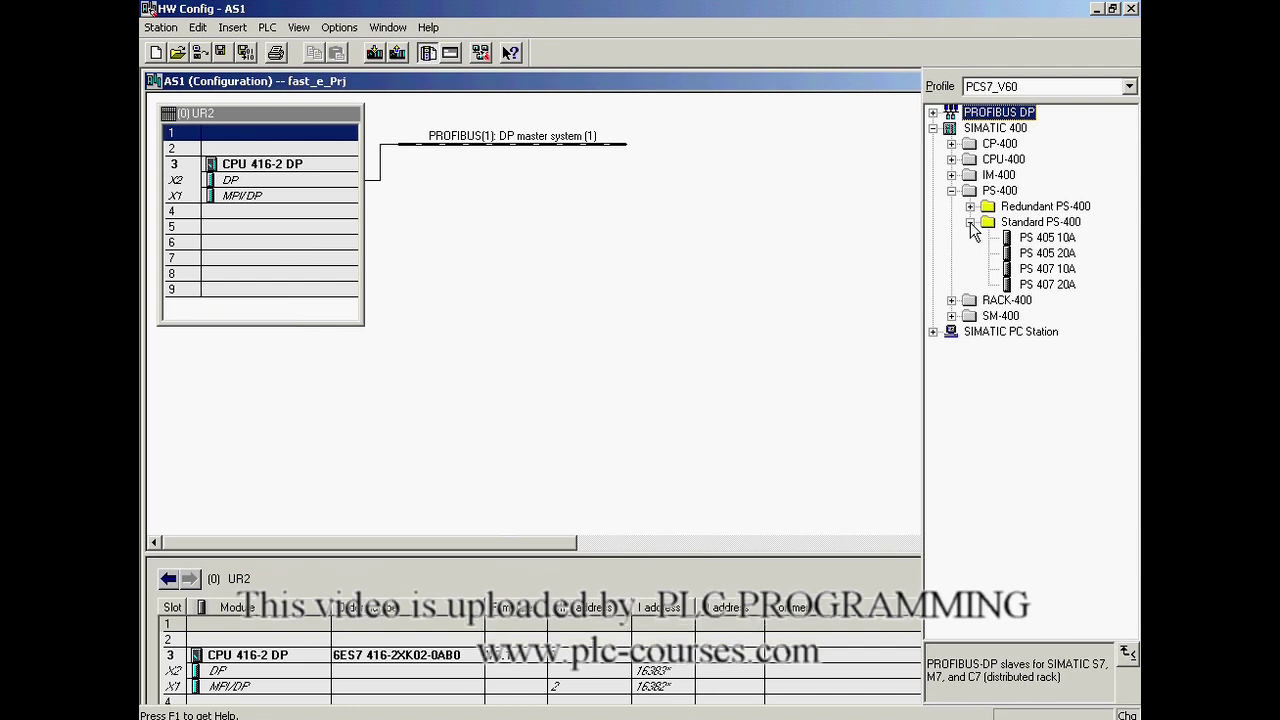
double_click(1045, 268)
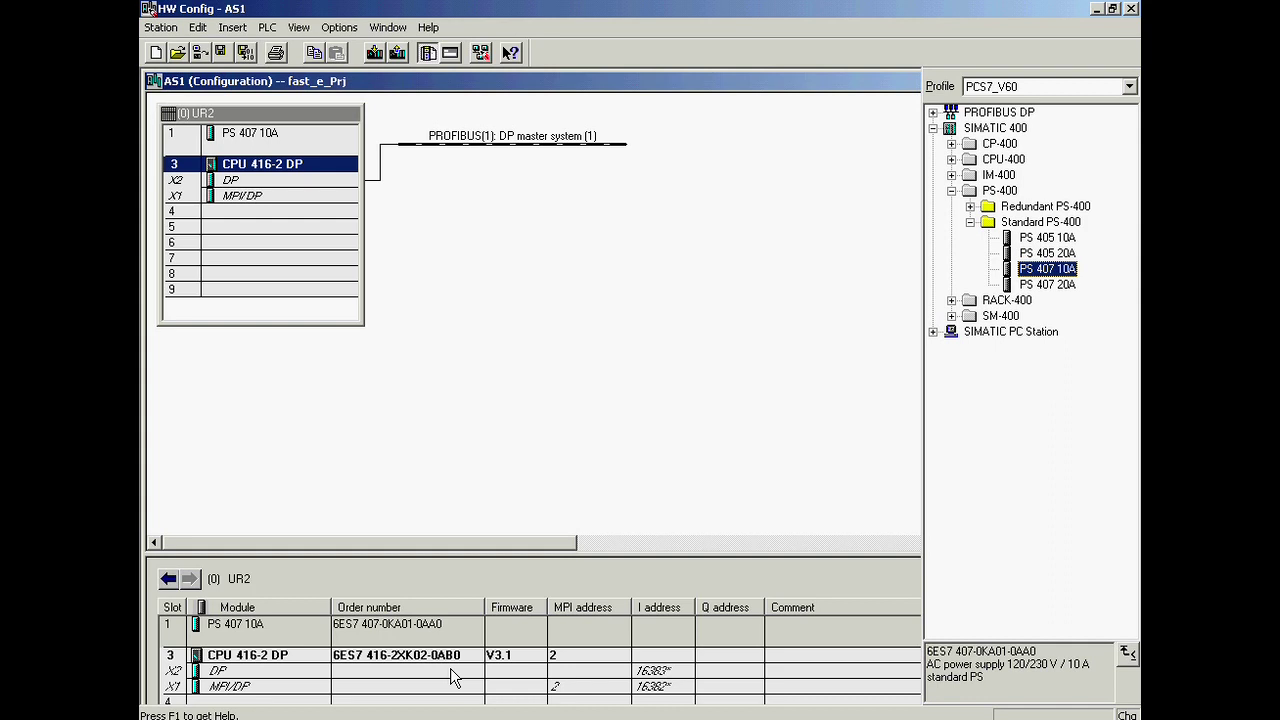
left_click_drag(468, 556, 468, 481)
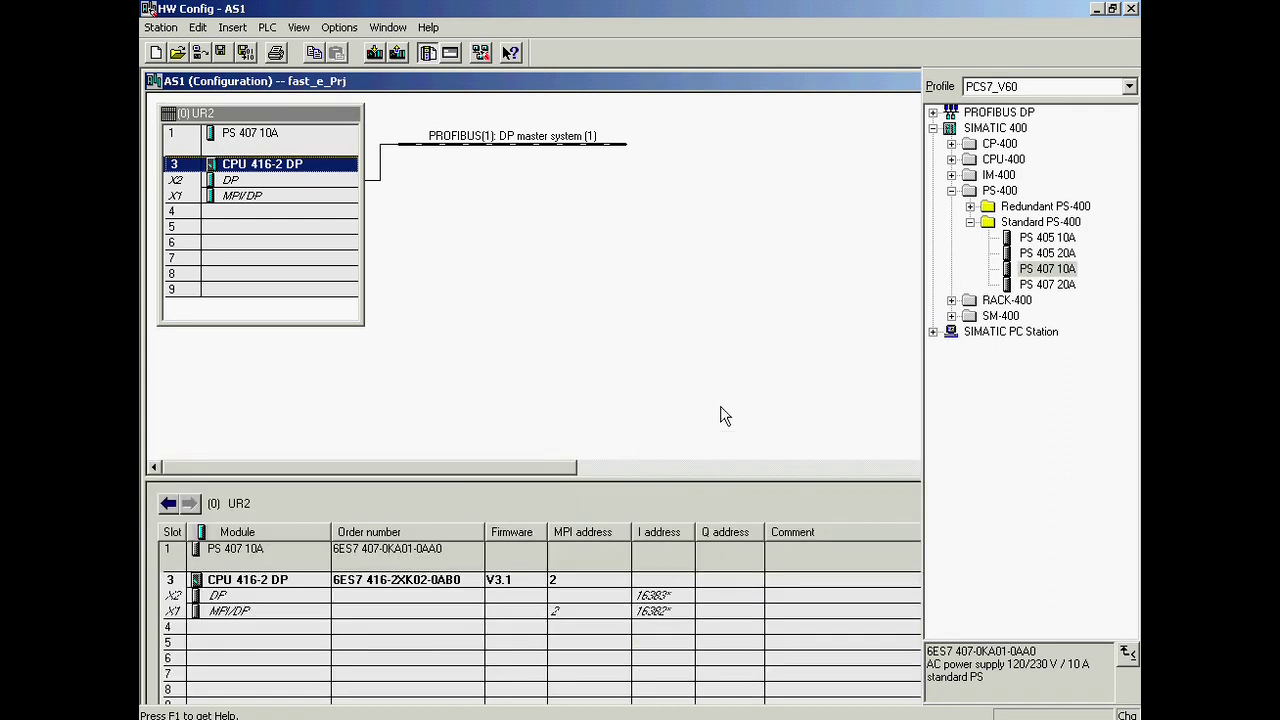
Place a CP 443-1 V2.x Industrial Ethernet module into slot 4
left_click(951, 144)
left_click(970, 160)
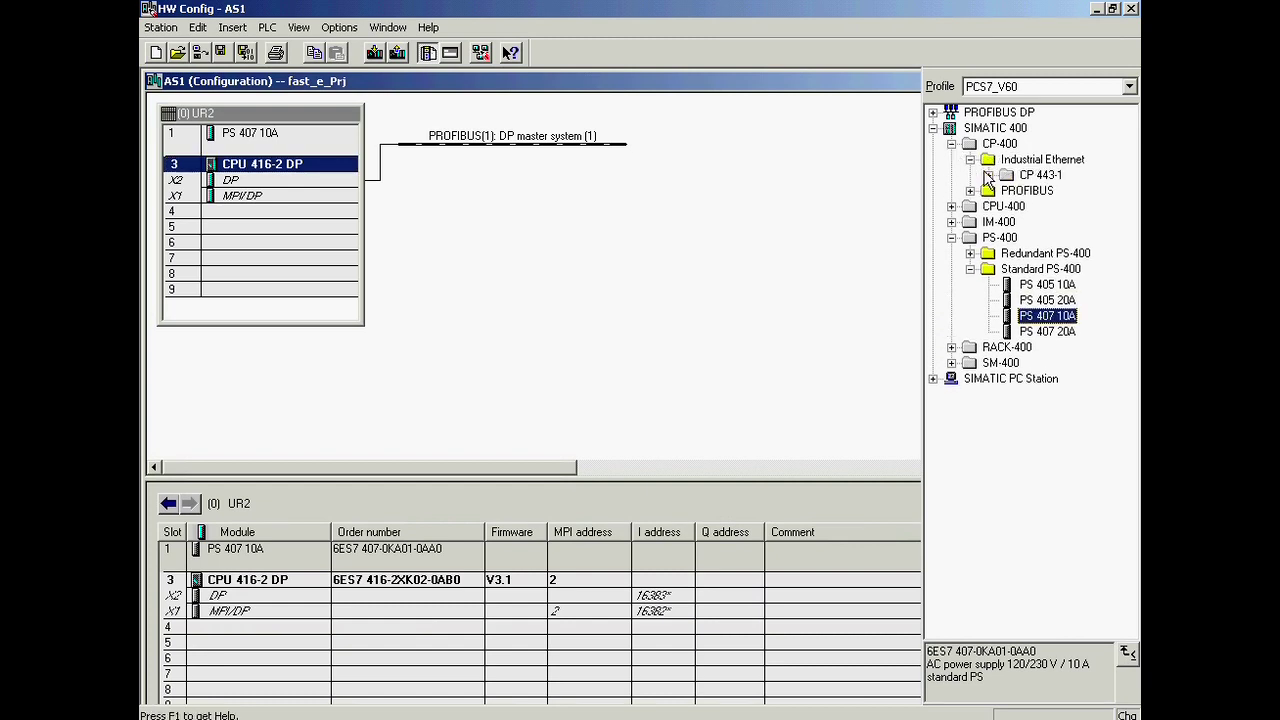
left_click(988, 175)
left_click(1007, 191)
left_click_drag(1066, 206, 350, 220)
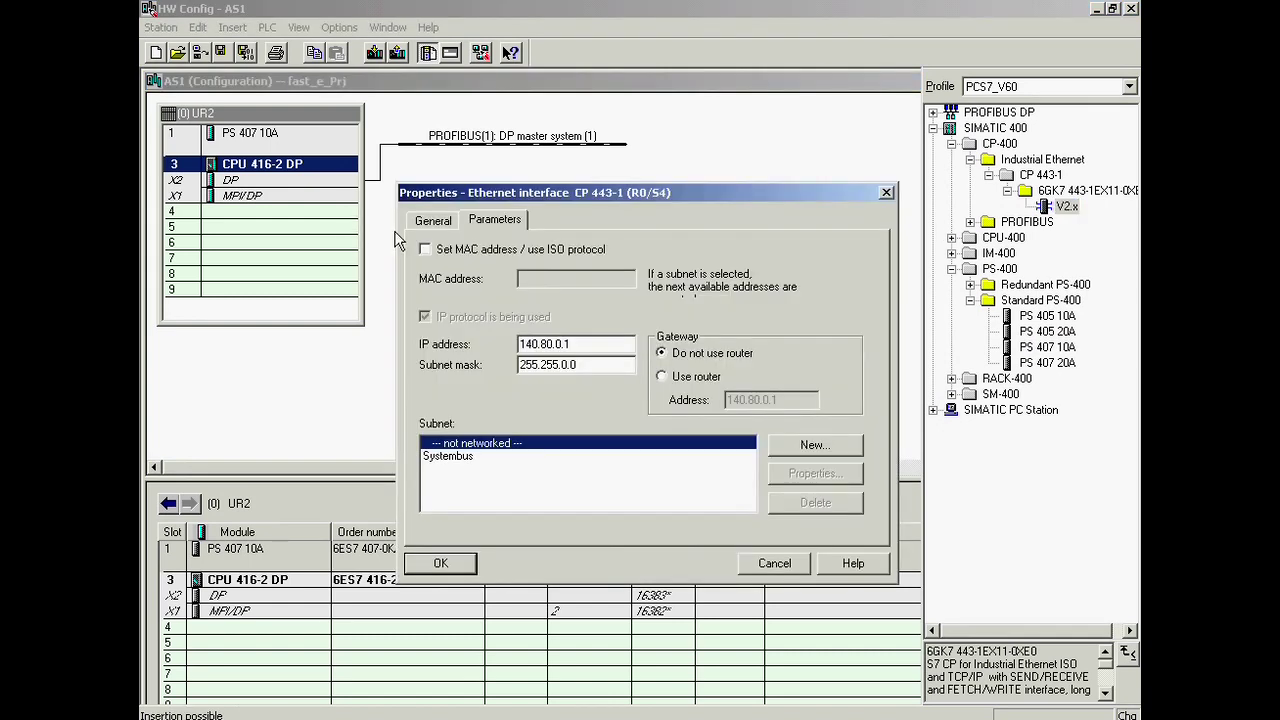
left_click(425, 250)
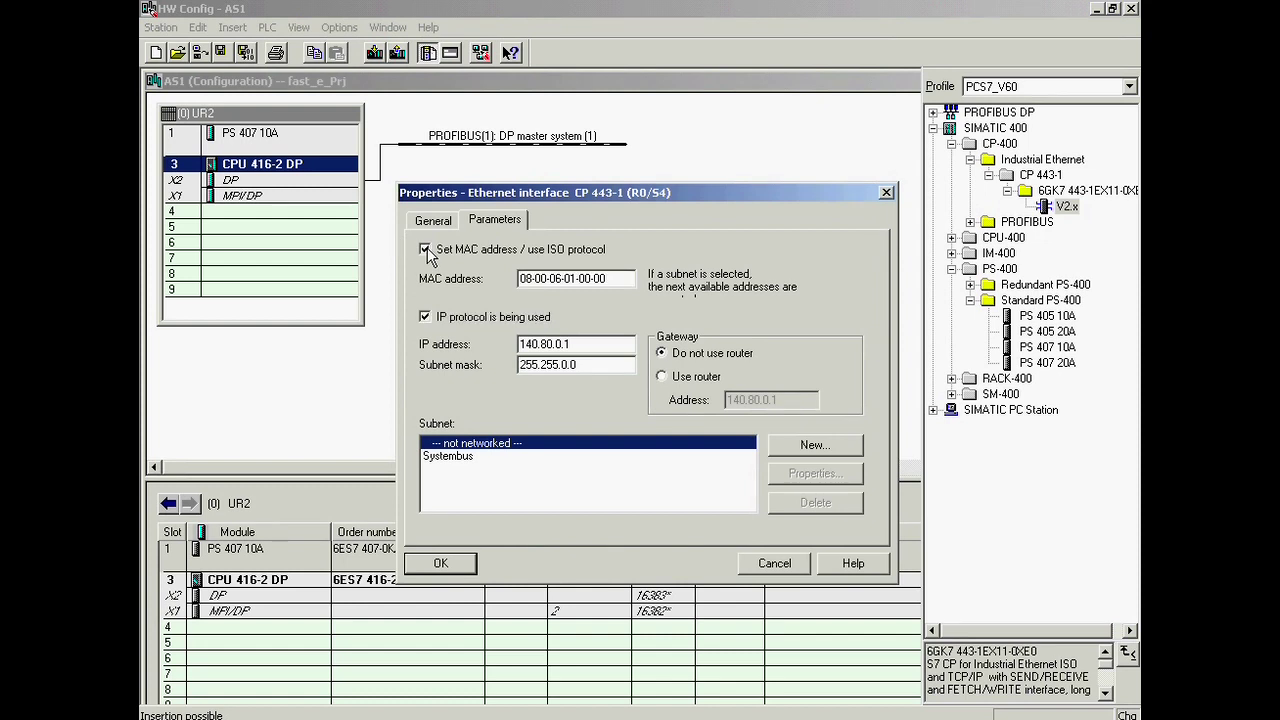
left_click(610, 279)
key("BackSpace")
key("BackSpace")
type("10")
left_click(426, 317)
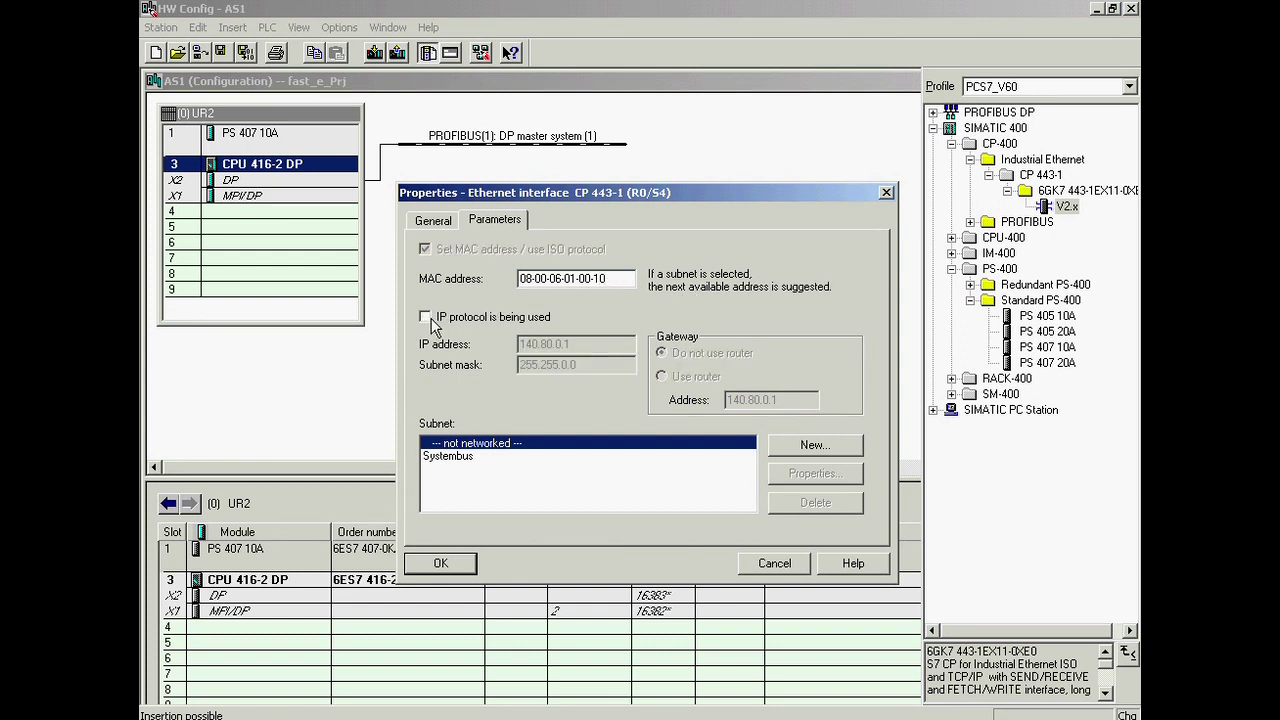
left_click(448, 457)
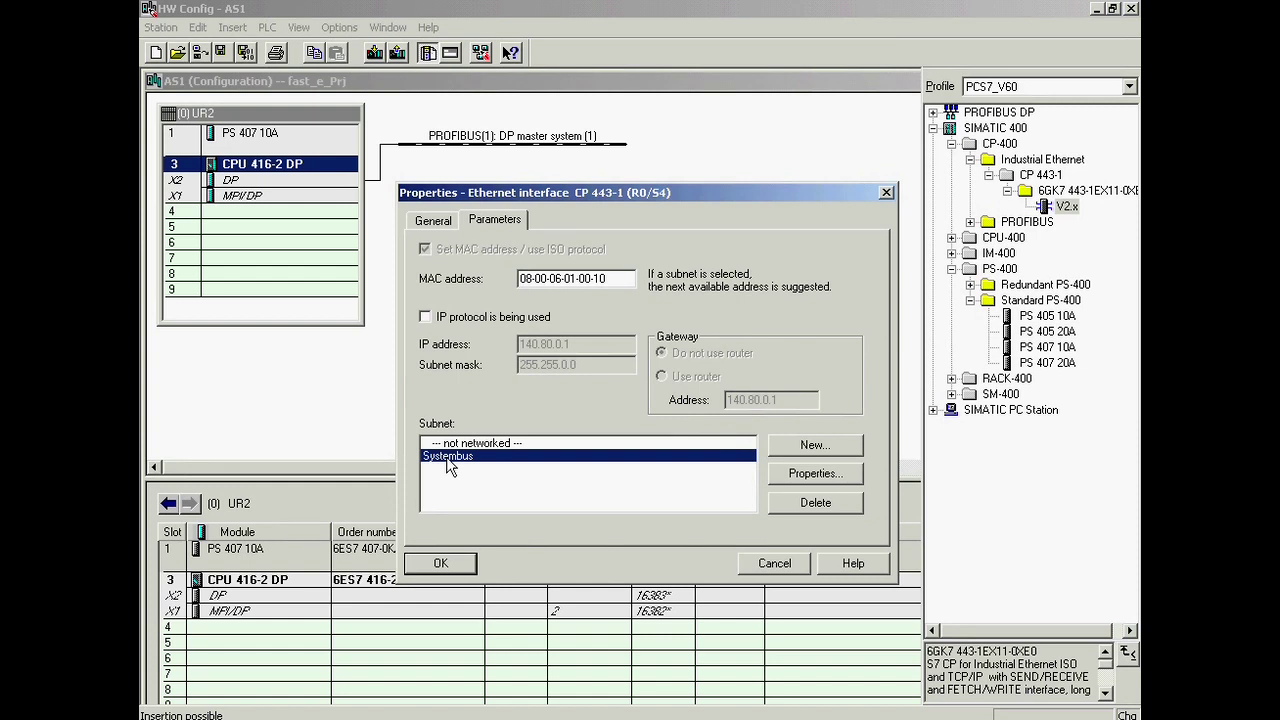
left_click(448, 563)
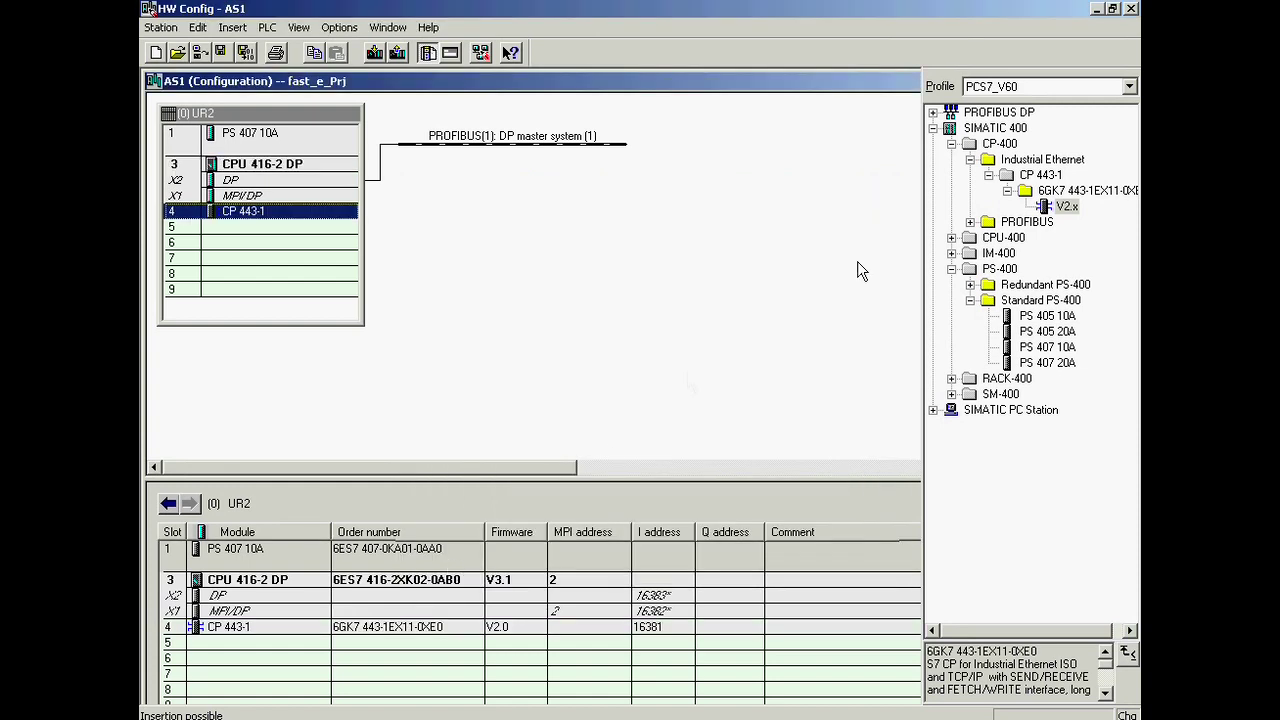
Place a CP 443-5 Extended V5.0 PROFIBUS module into slot 5
left_click(970, 222)
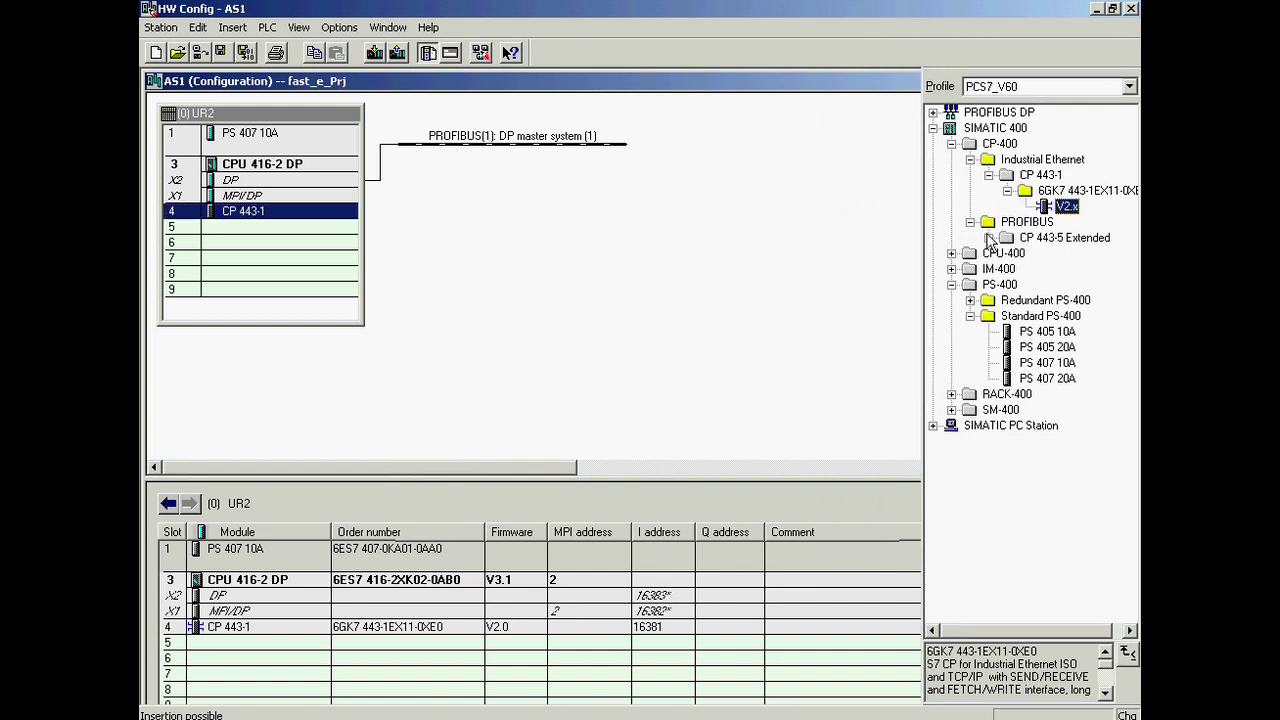
left_click(988, 238)
left_click(1007, 254)
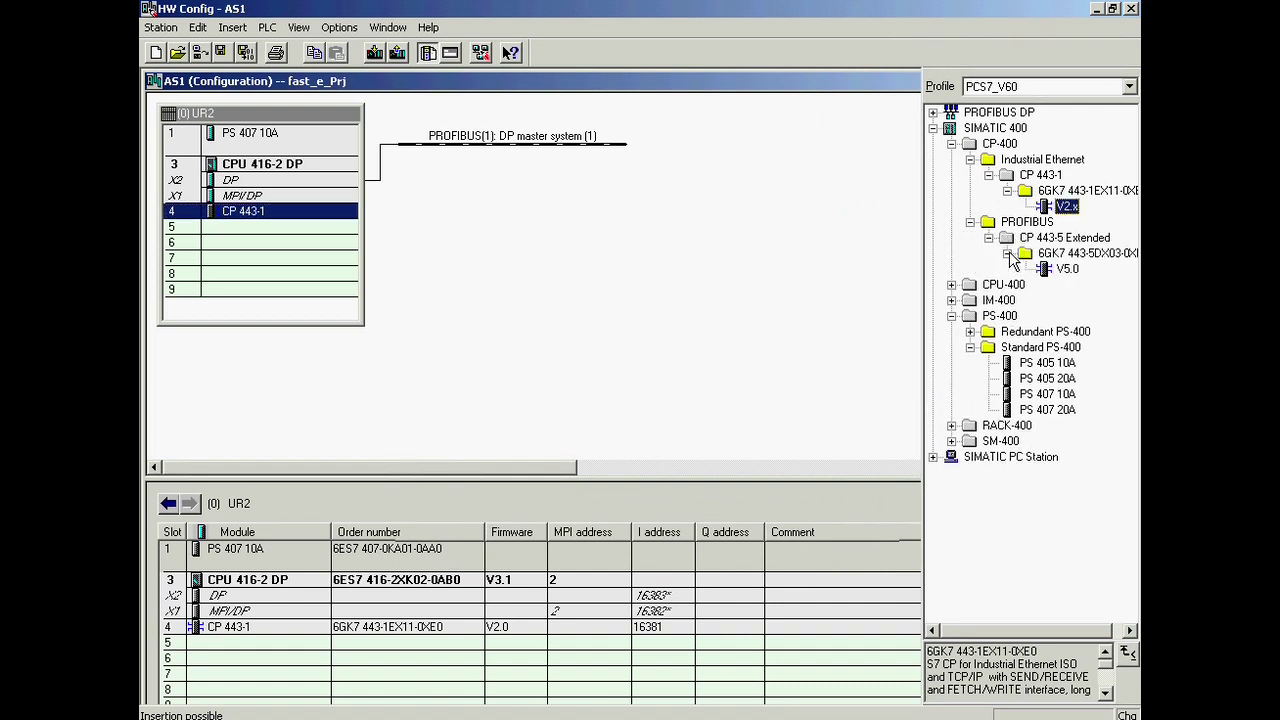
left_click_drag(1066, 270, 350, 236)
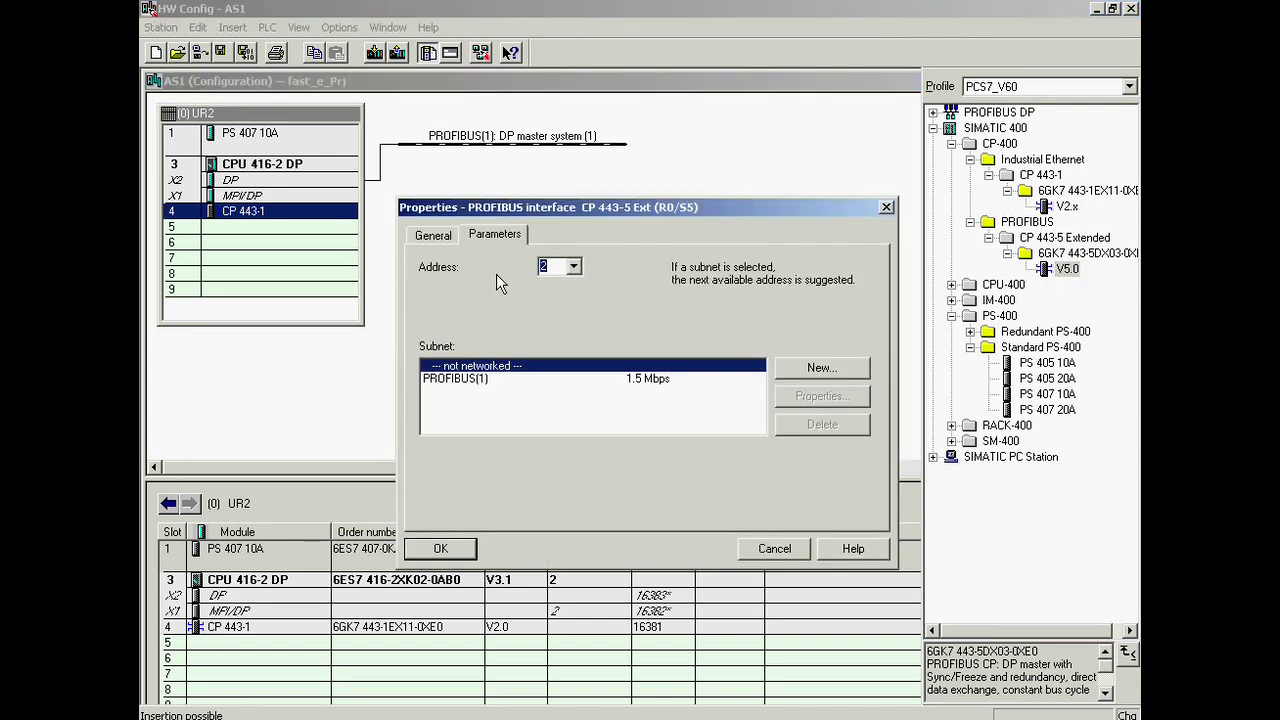
Connect it to a new PROFIBUS subnet named DP1
left_click(821, 368)
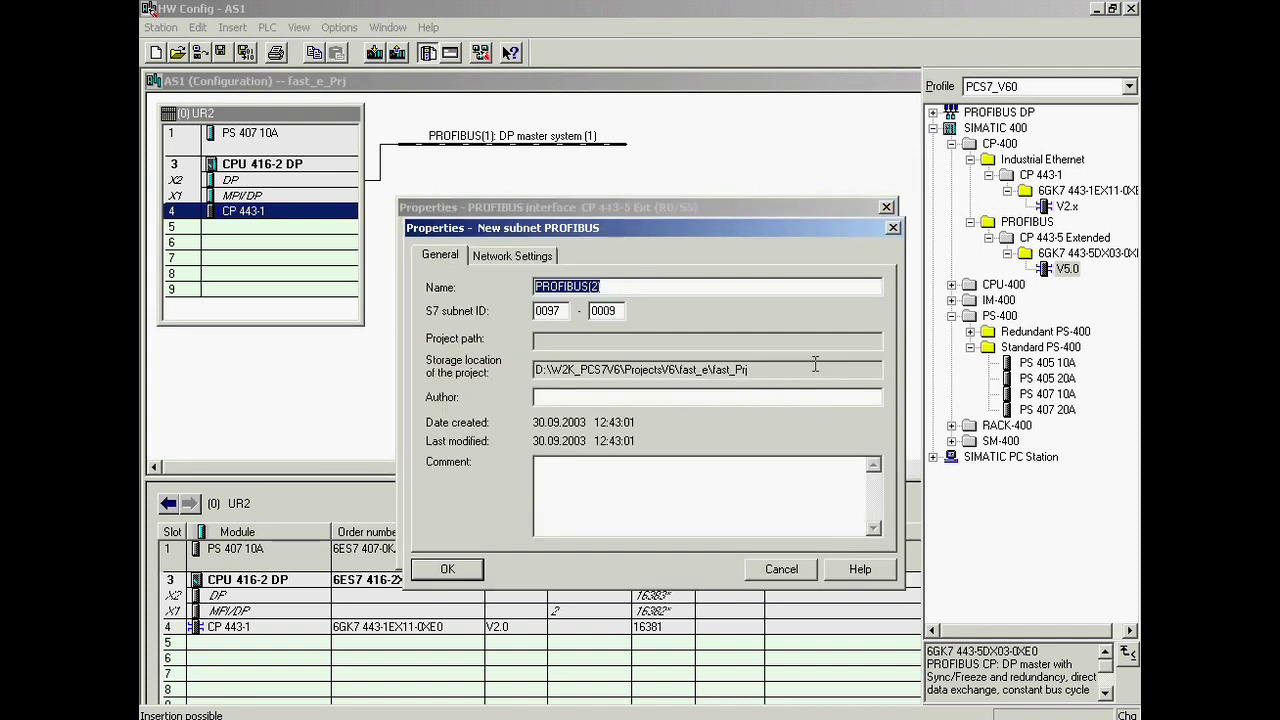
type("DP1")
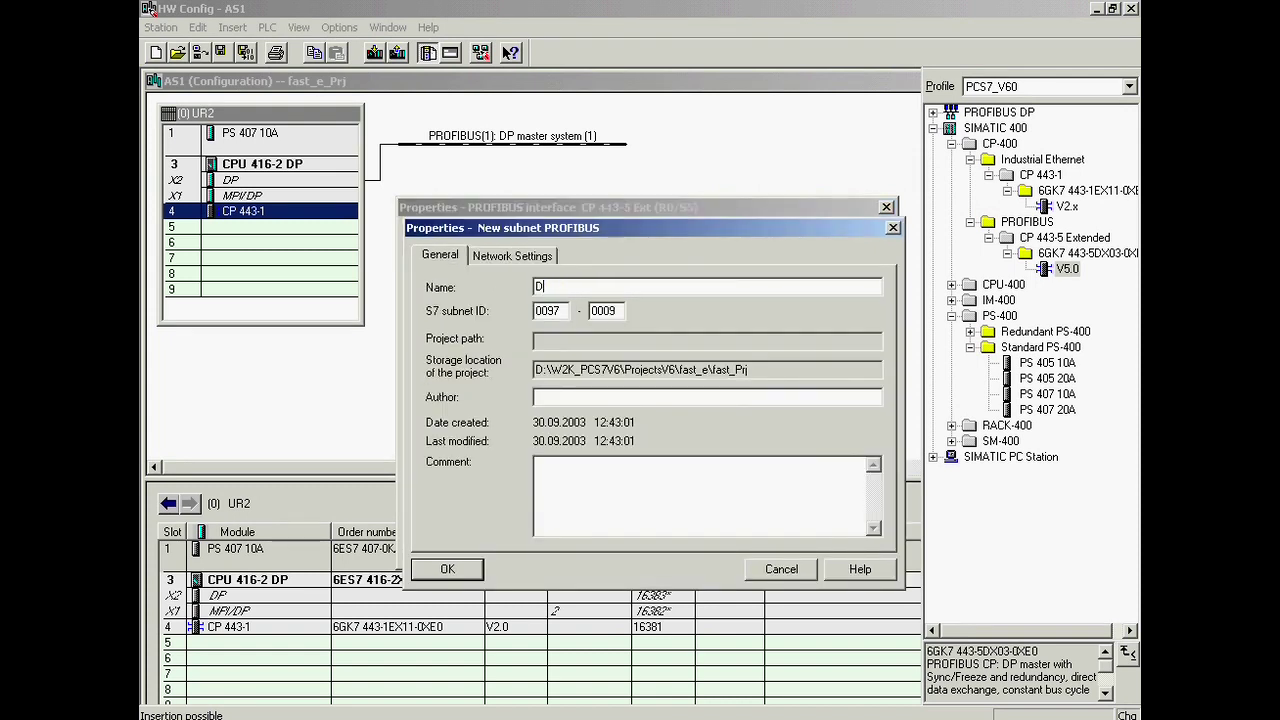
left_click(470, 566)
left_click(456, 550)
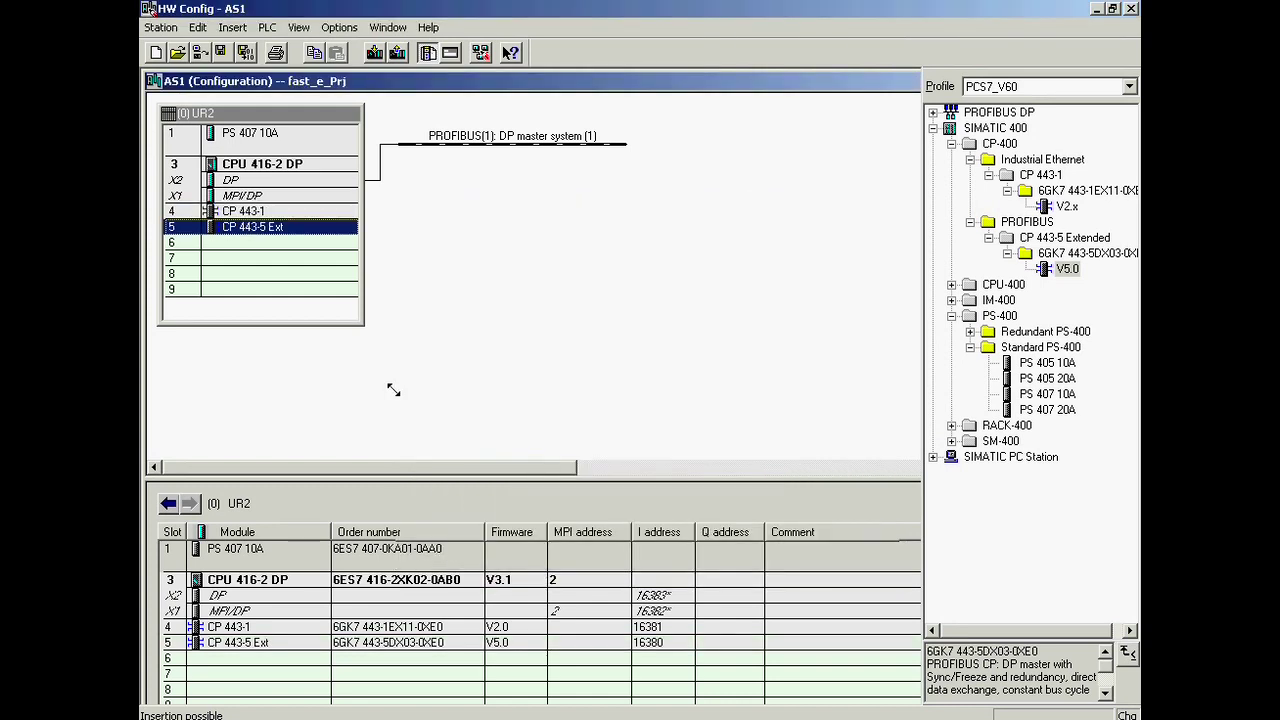
Set the slot 5 CP 443-5 Ext operating mode to DP master
right_click(338, 235)
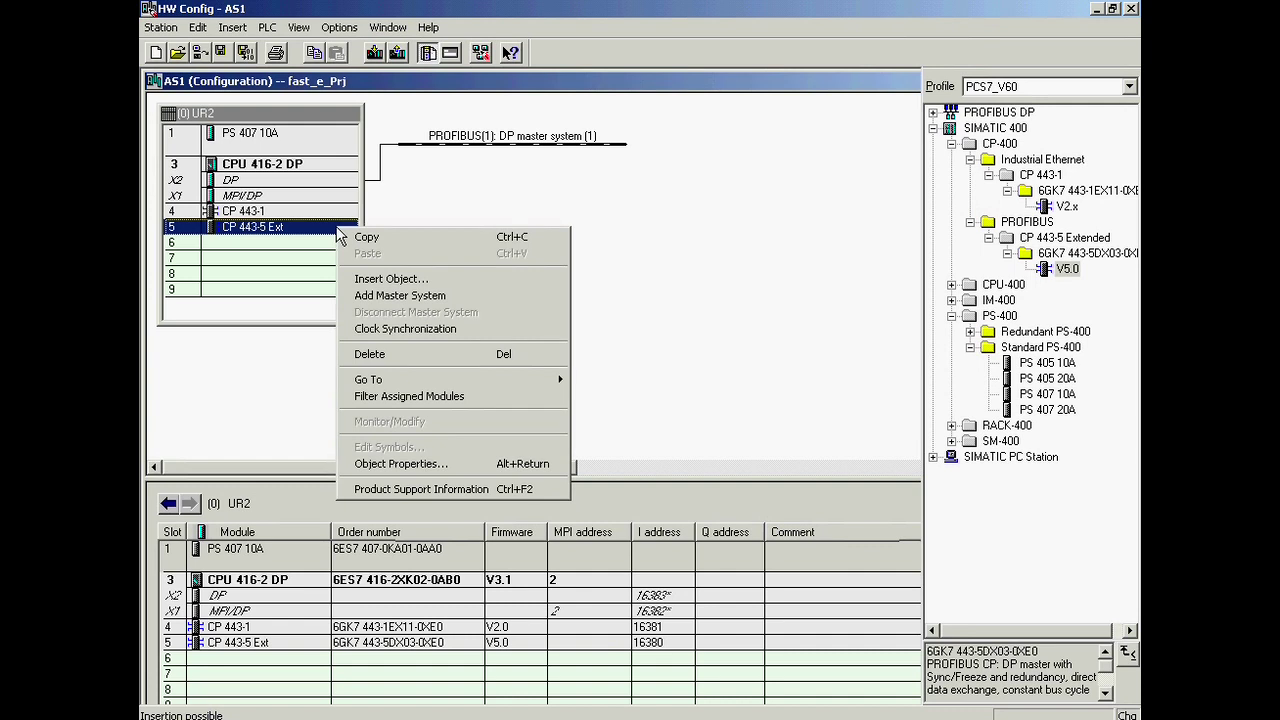
left_click(398, 464)
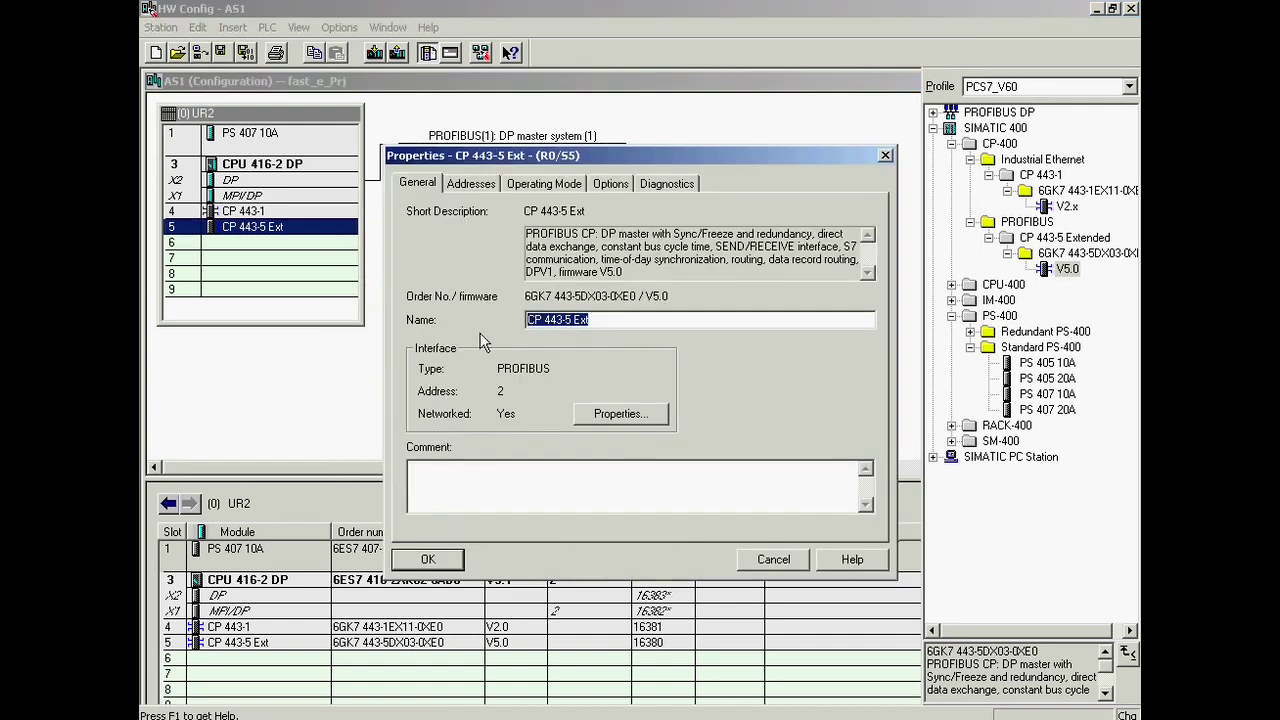
left_click(565, 186)
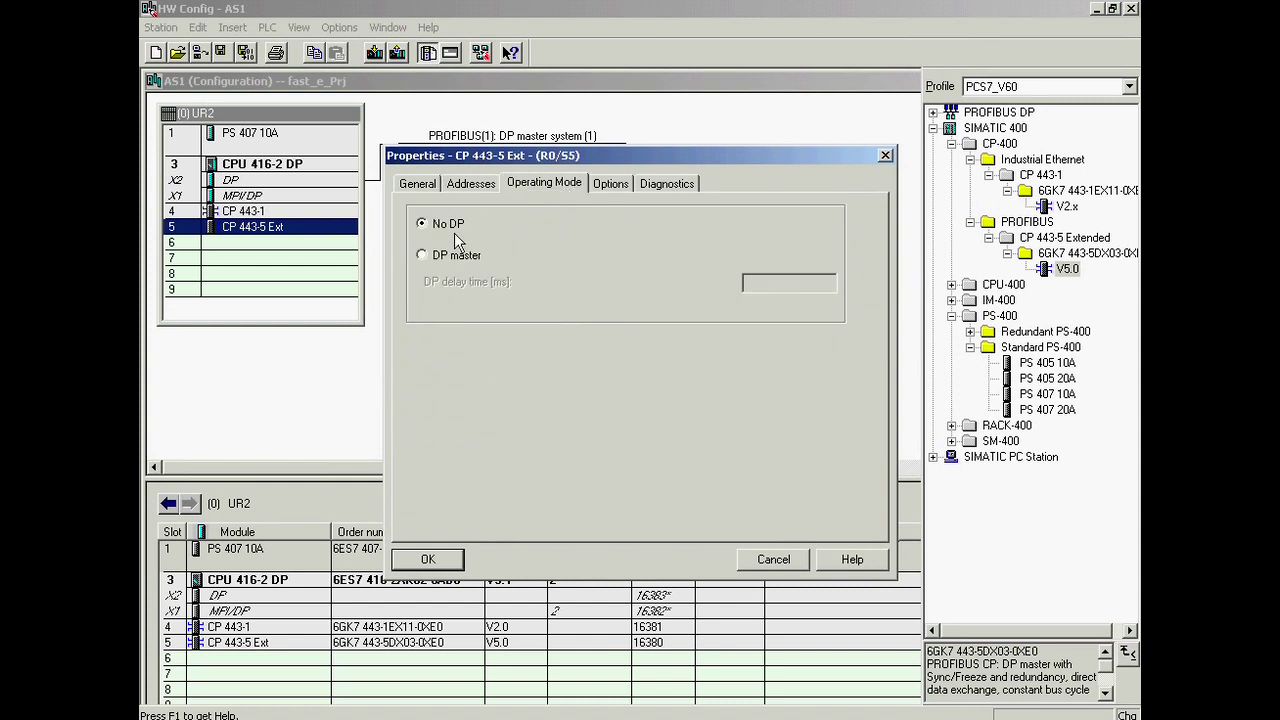
left_click(423, 256)
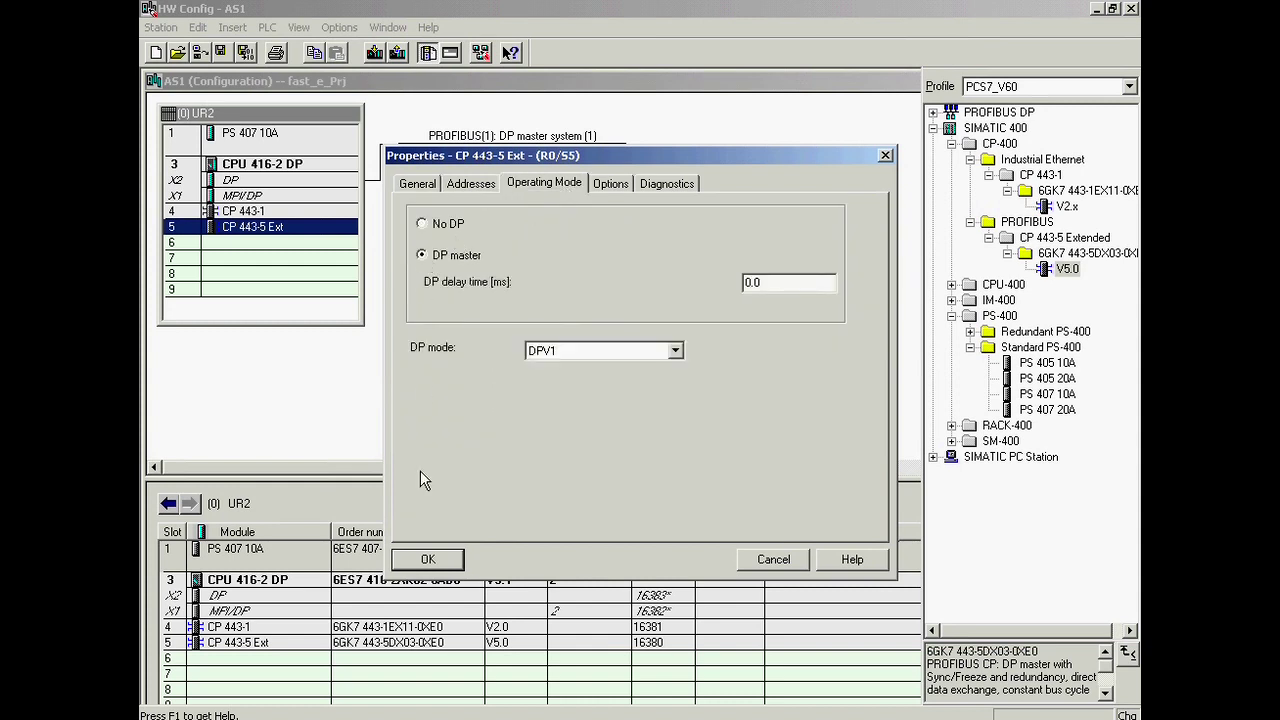
left_click(426, 558)
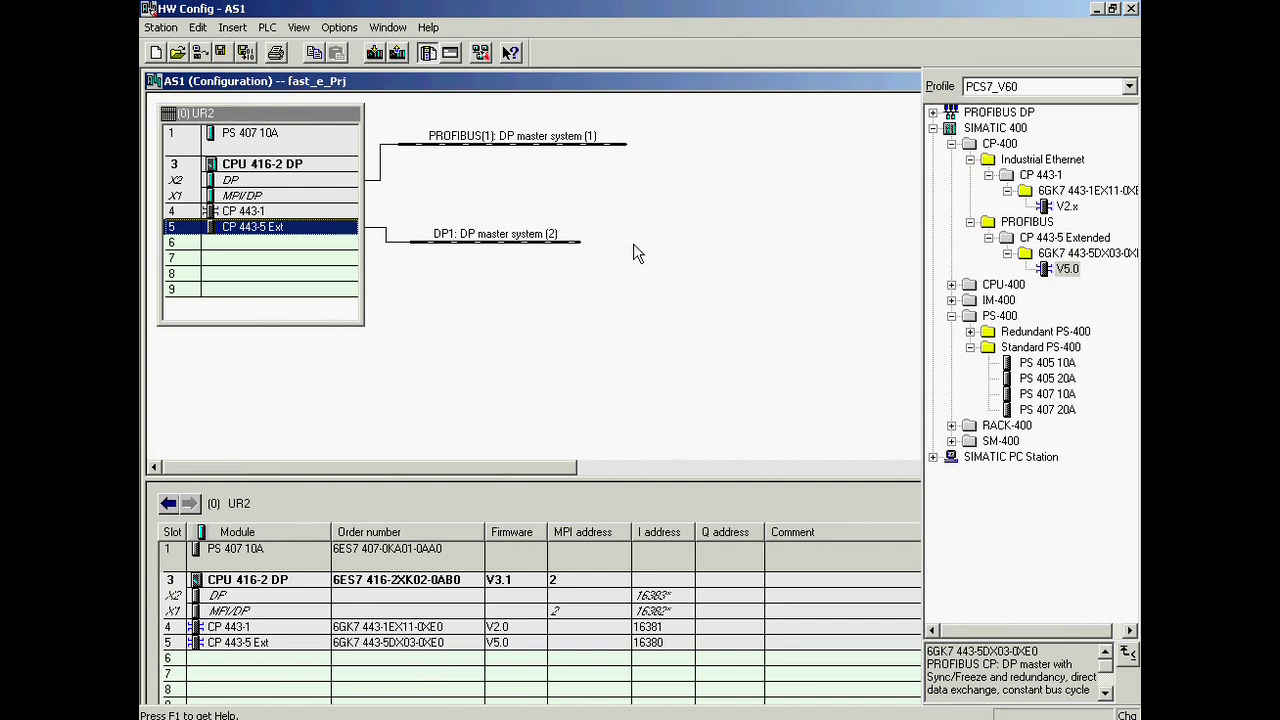
Attach an IM 153-2 HF ET 200M station to DP1 at PROFIBUS address 3
left_click(933, 129)
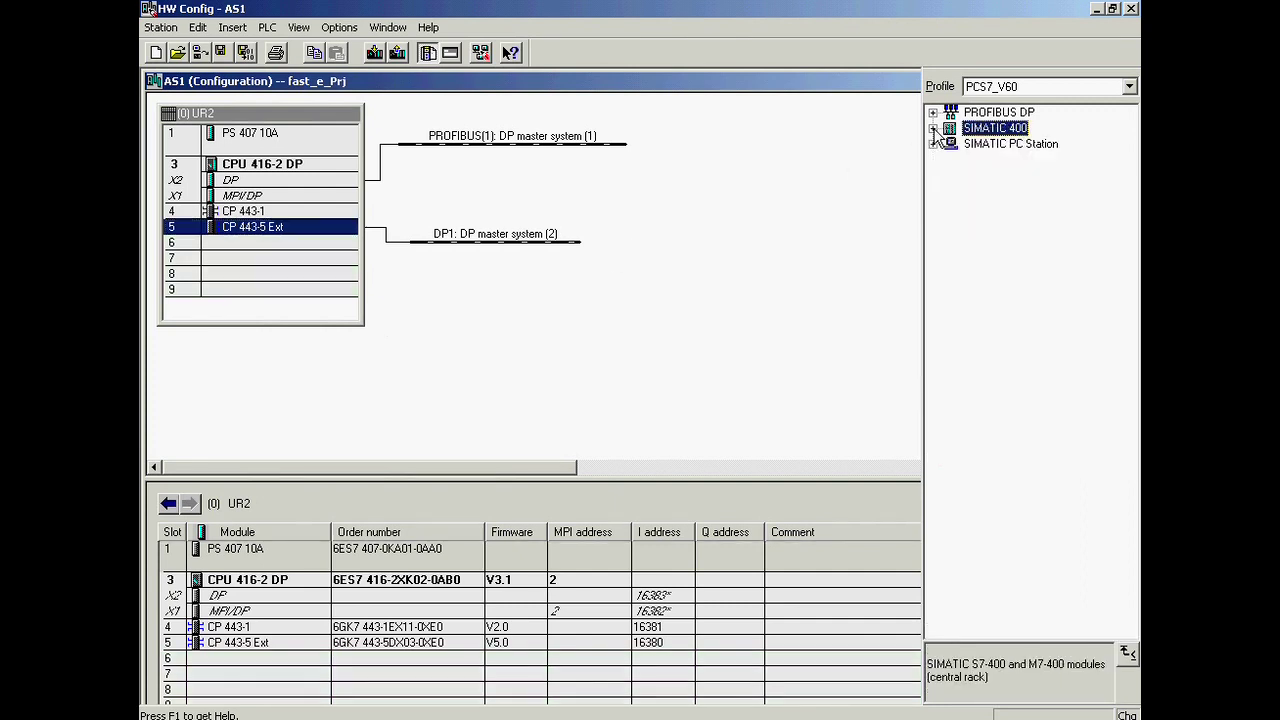
left_click(933, 113)
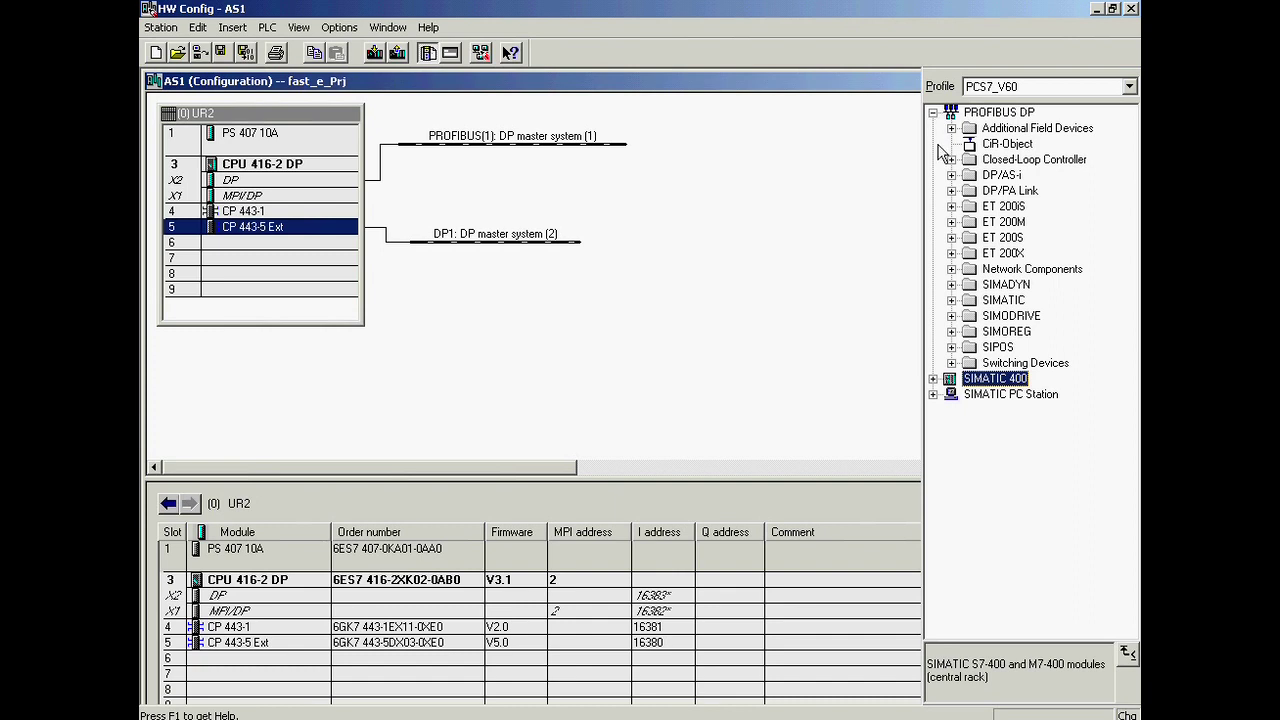
left_click(951, 222)
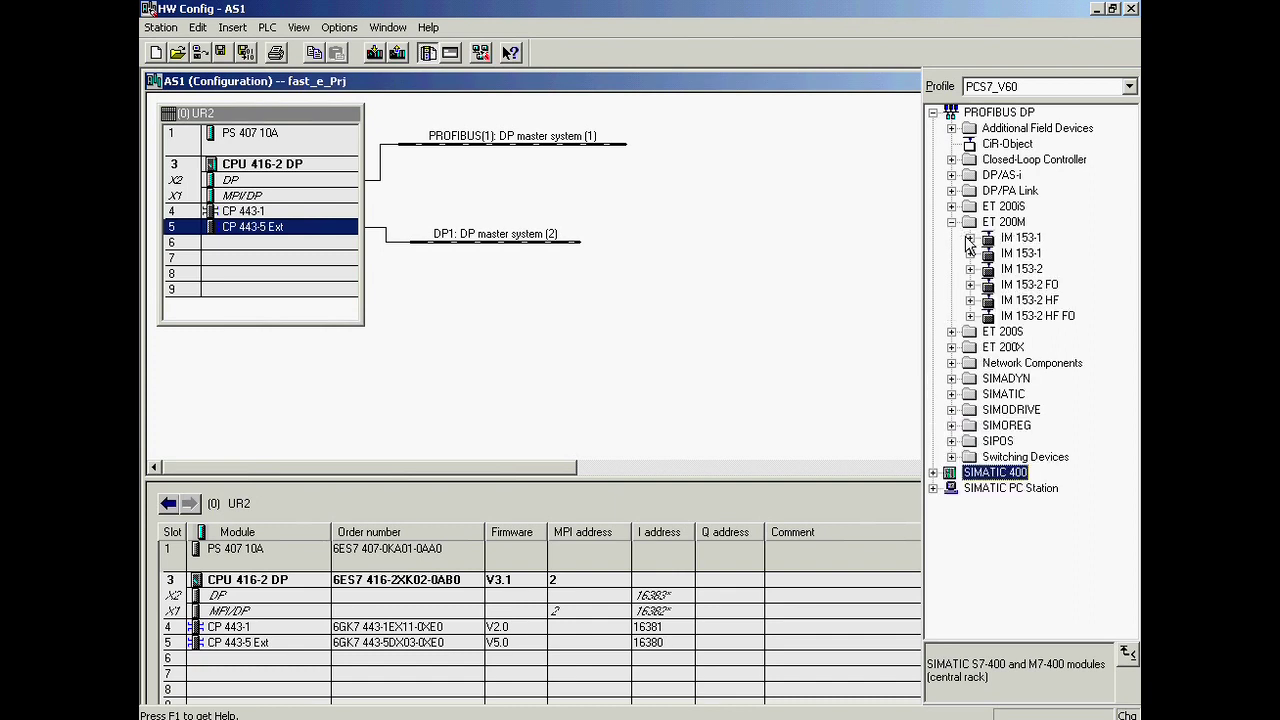
left_click(1012, 302)
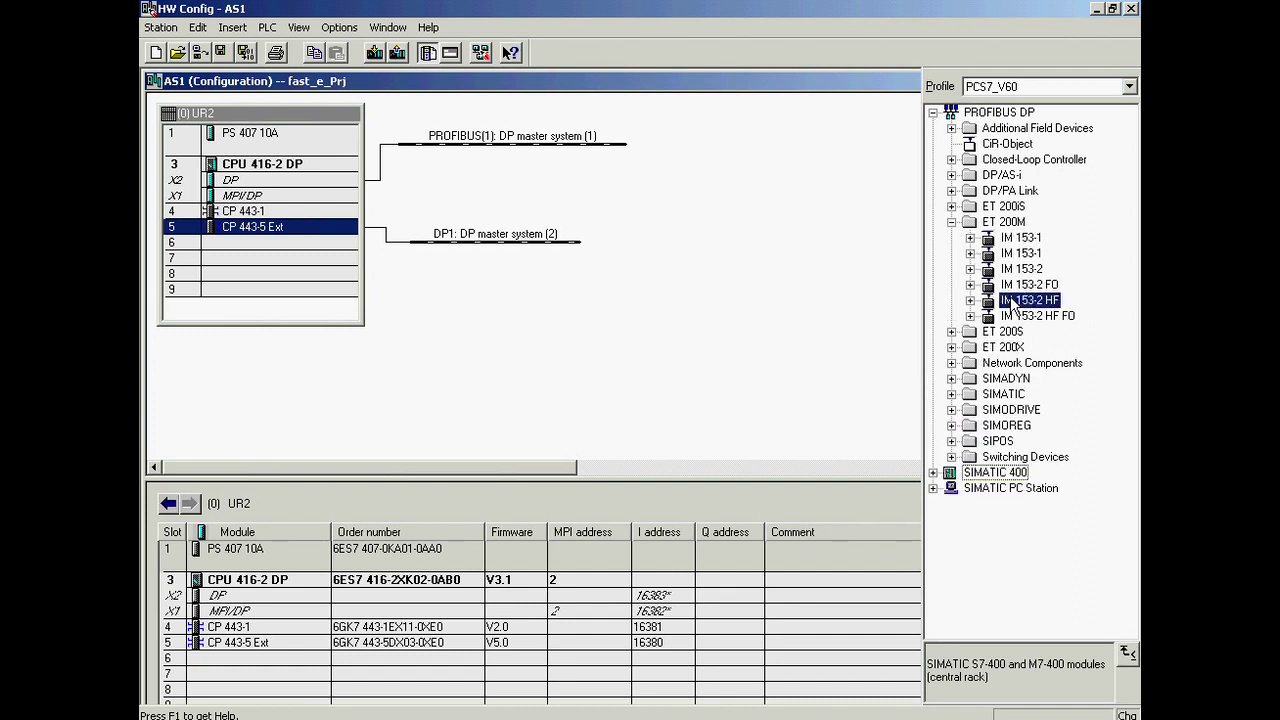
left_click_drag(1014, 304, 528, 250)
left_click(573, 266)
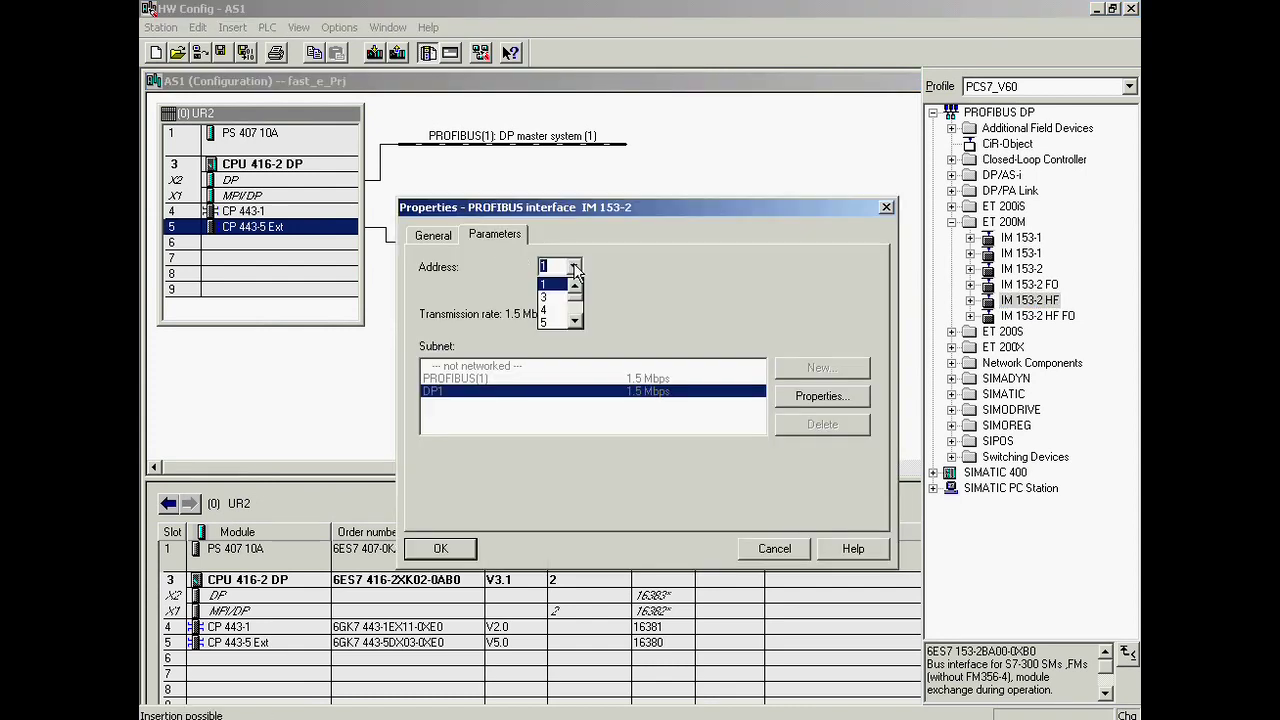
left_click(552, 298)
left_click(430, 548)
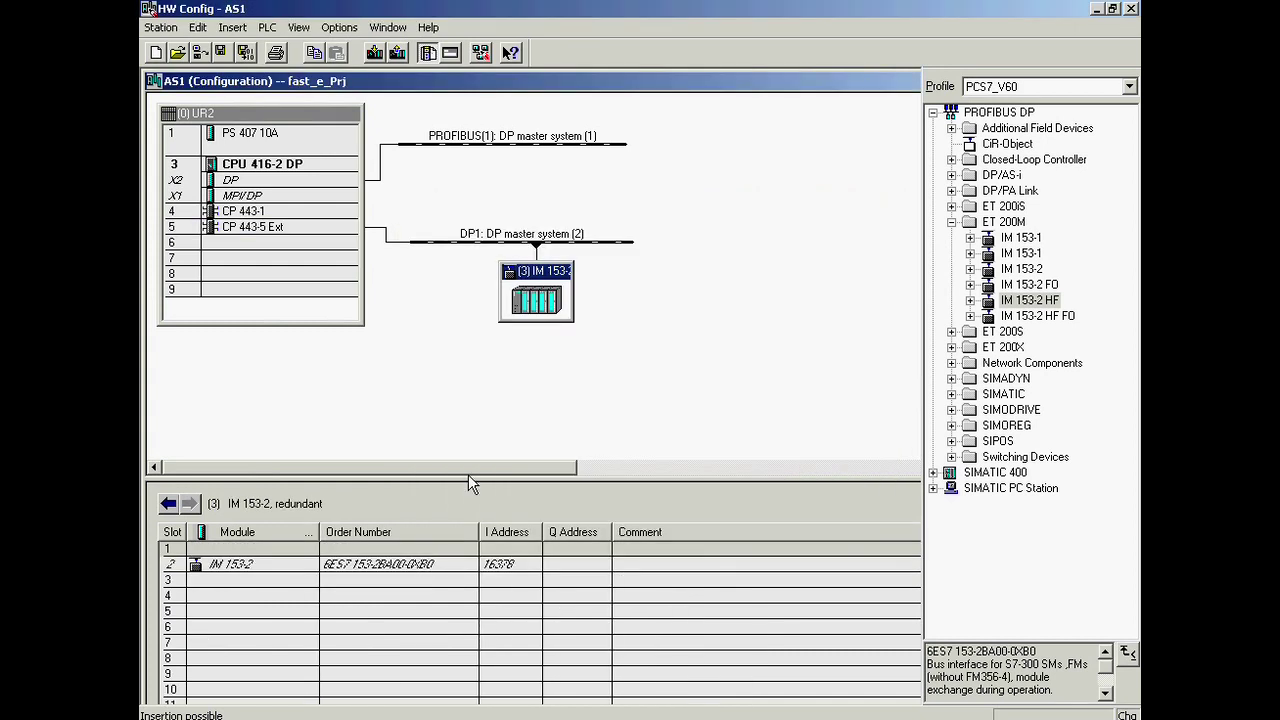
Place the SM 331 AI8x12Bit analog input module into slot 4
left_click(970, 301)
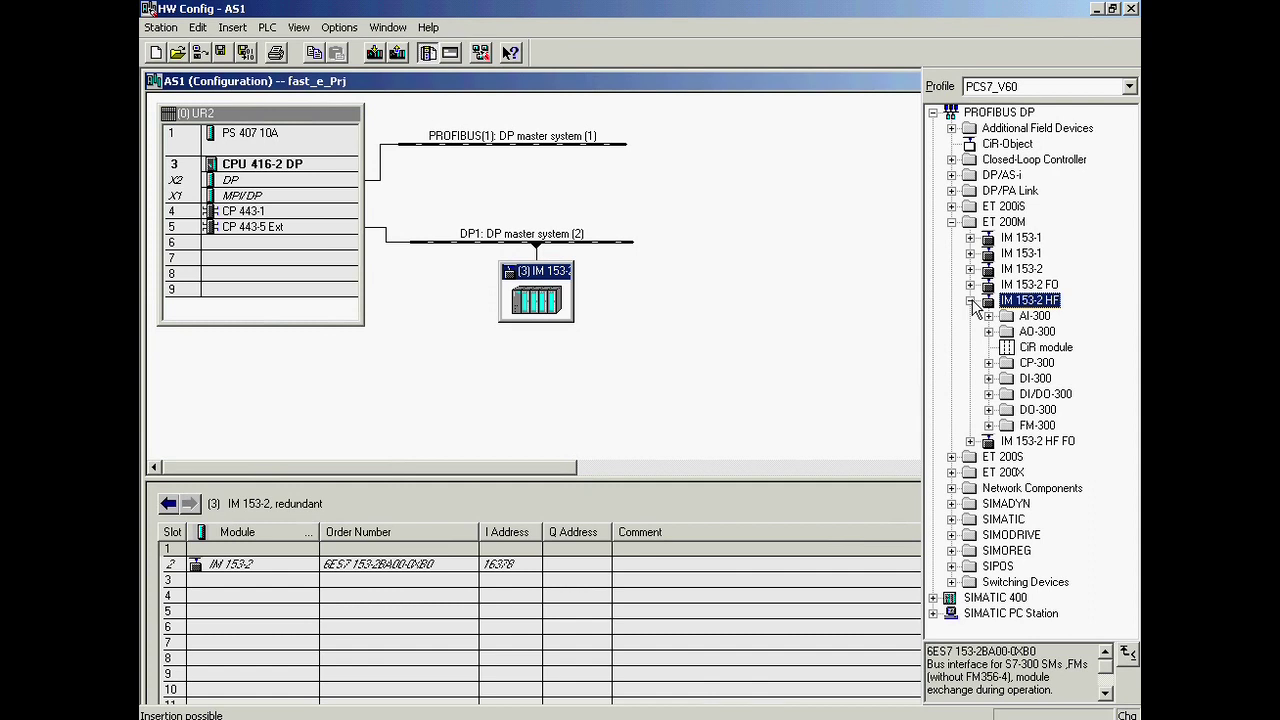
left_click(988, 316)
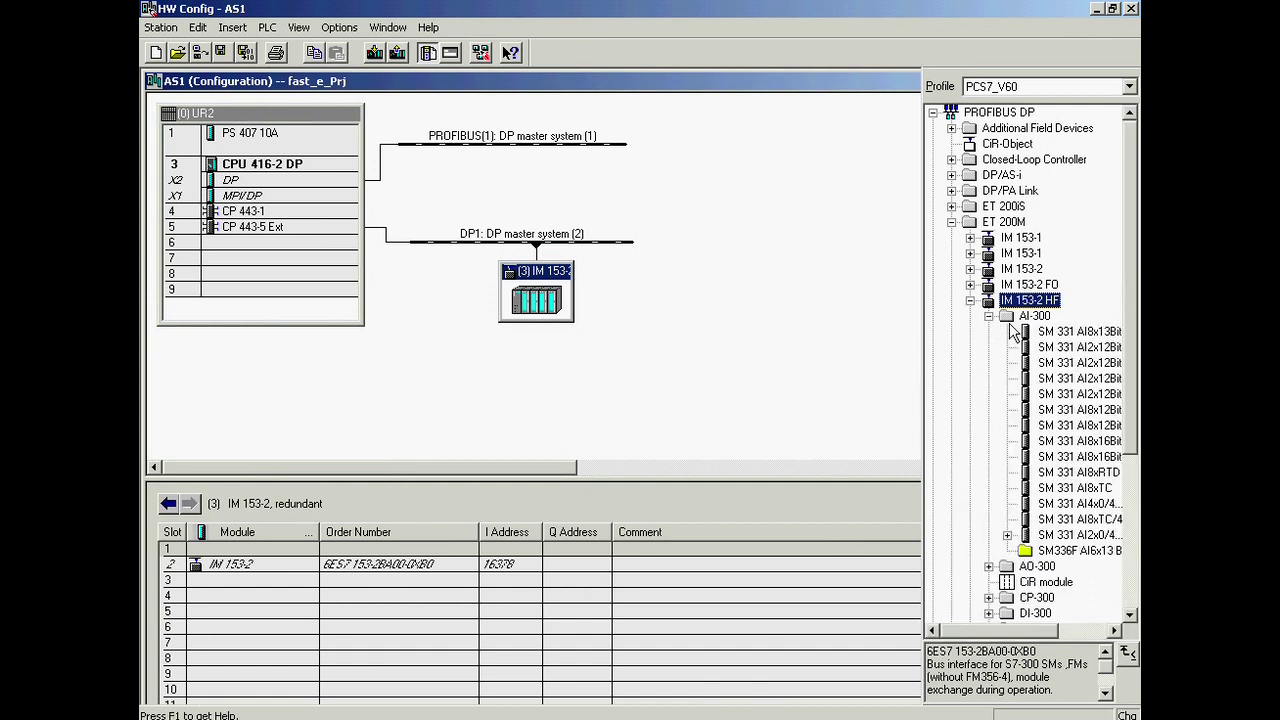
left_click_drag(1052, 412, 459, 596)
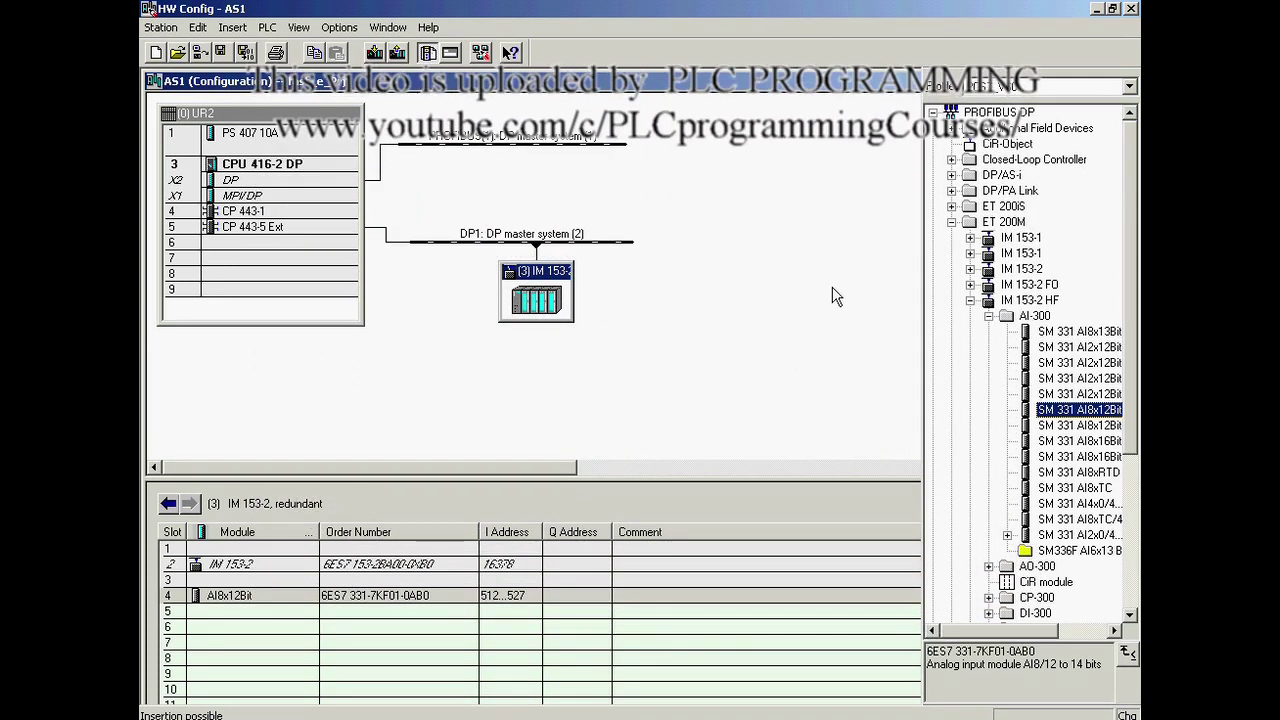
With the Standard catalog profile, drop SM 332 AO4x12Bit from IM 153-2 > AO-300 into slot 5
left_click(1129, 86)
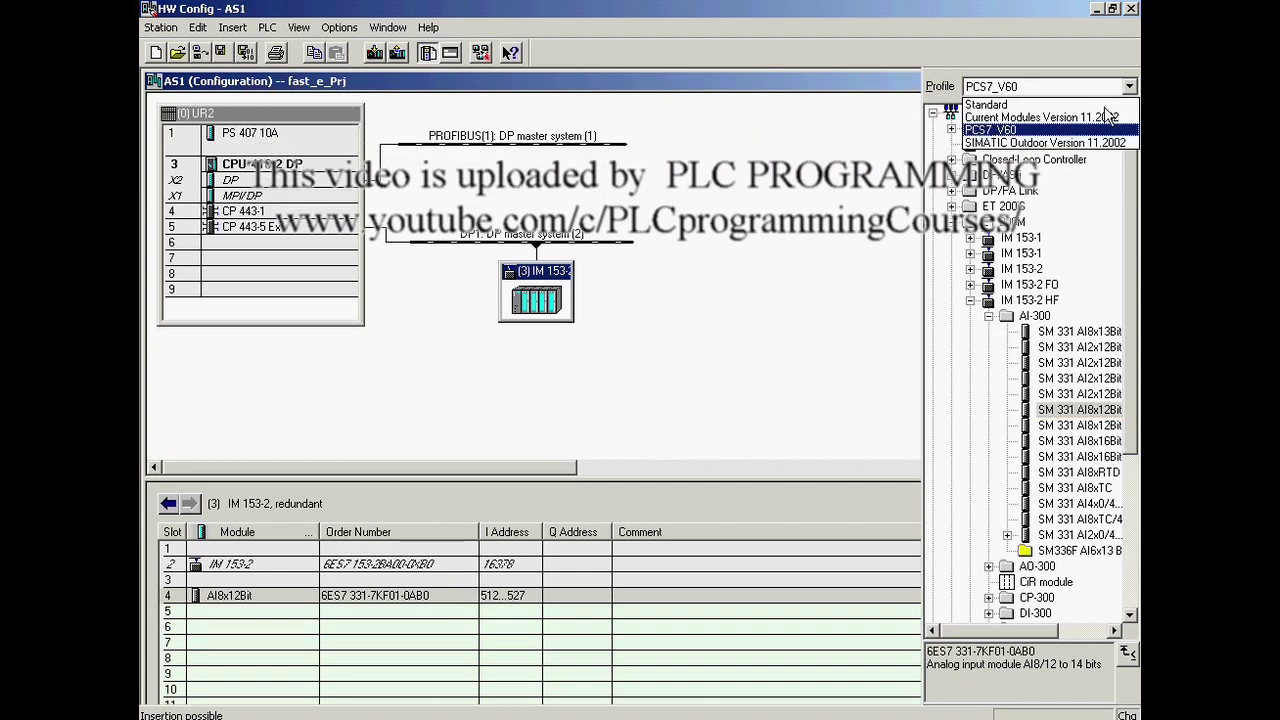
left_click(1060, 105)
left_click(933, 113)
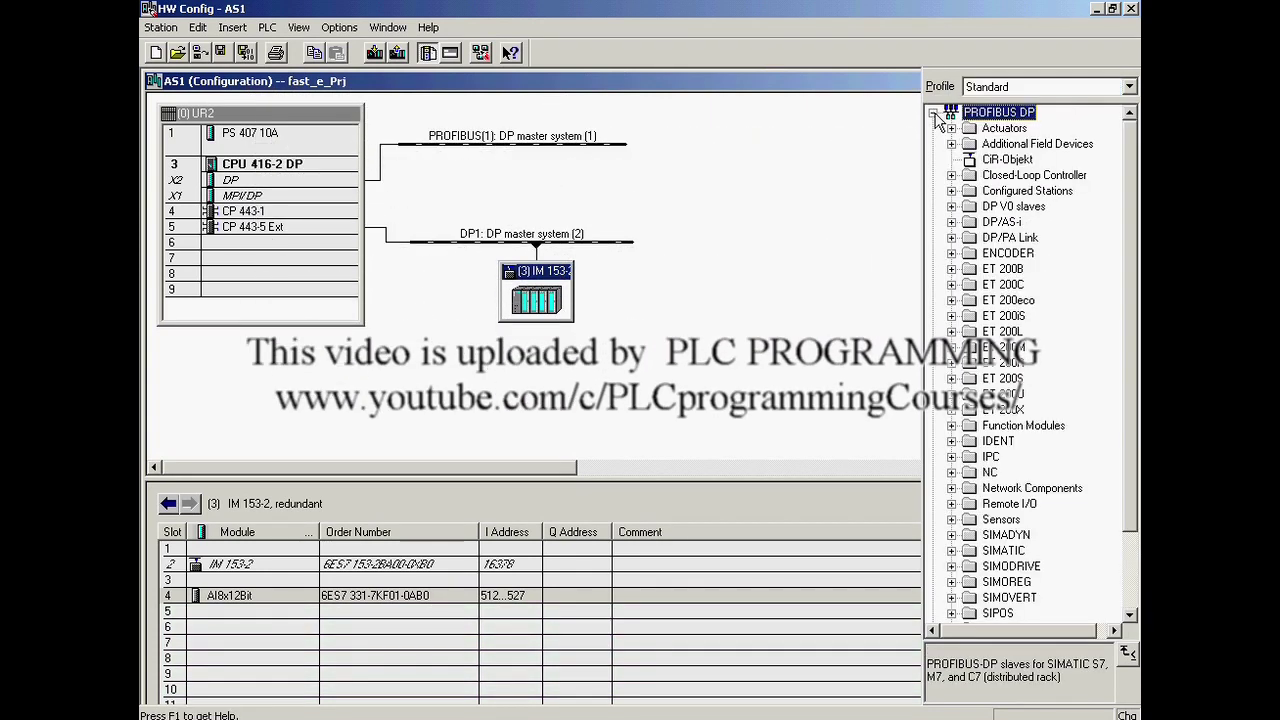
left_click(951, 347)
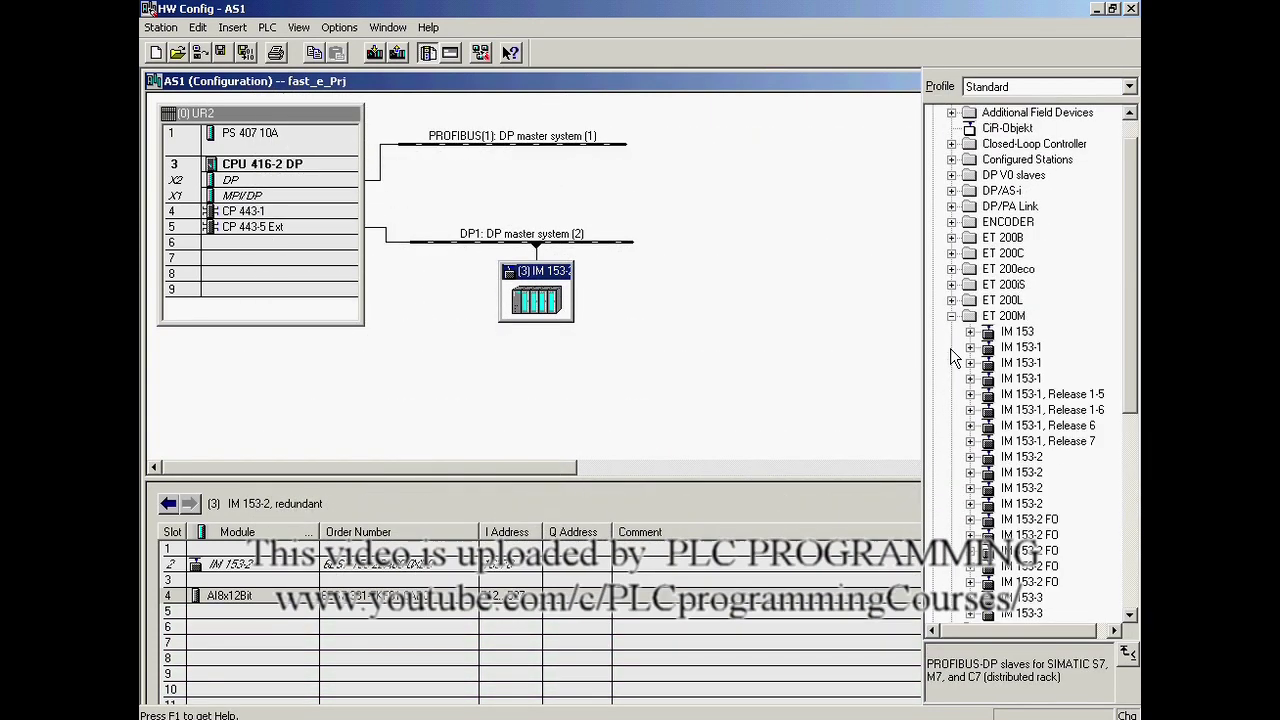
left_click(985, 488)
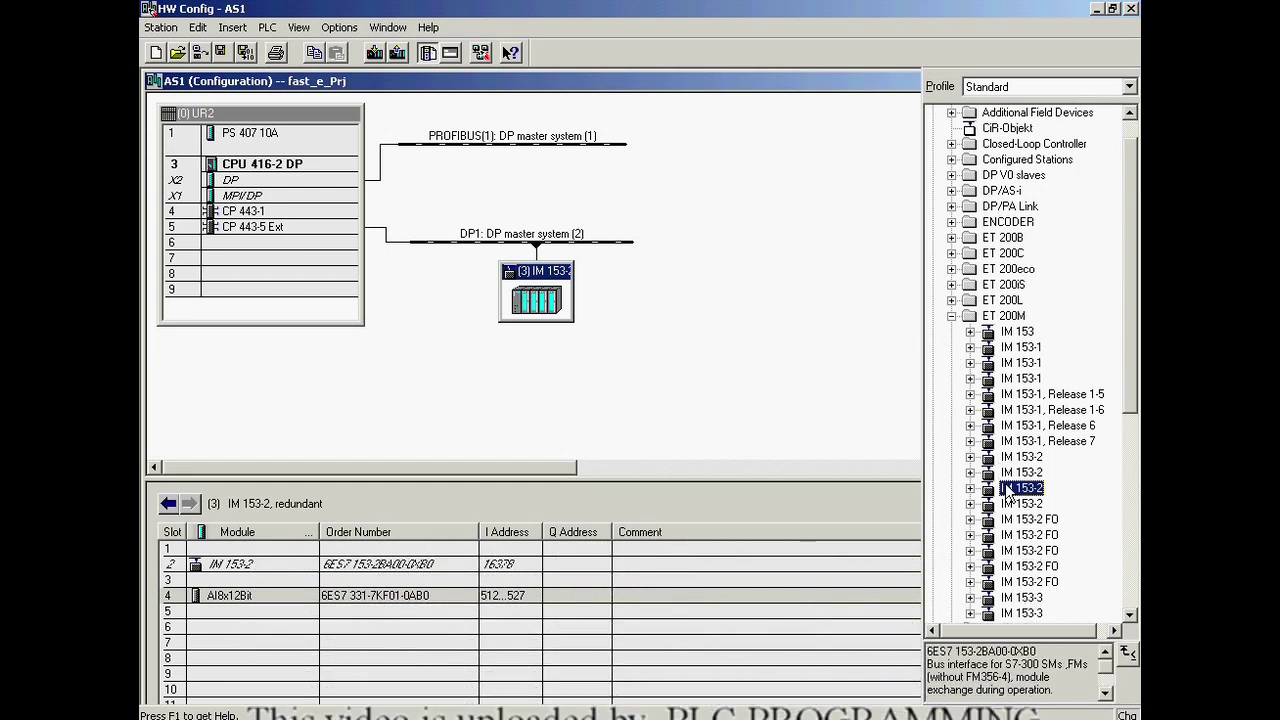
left_click(970, 488)
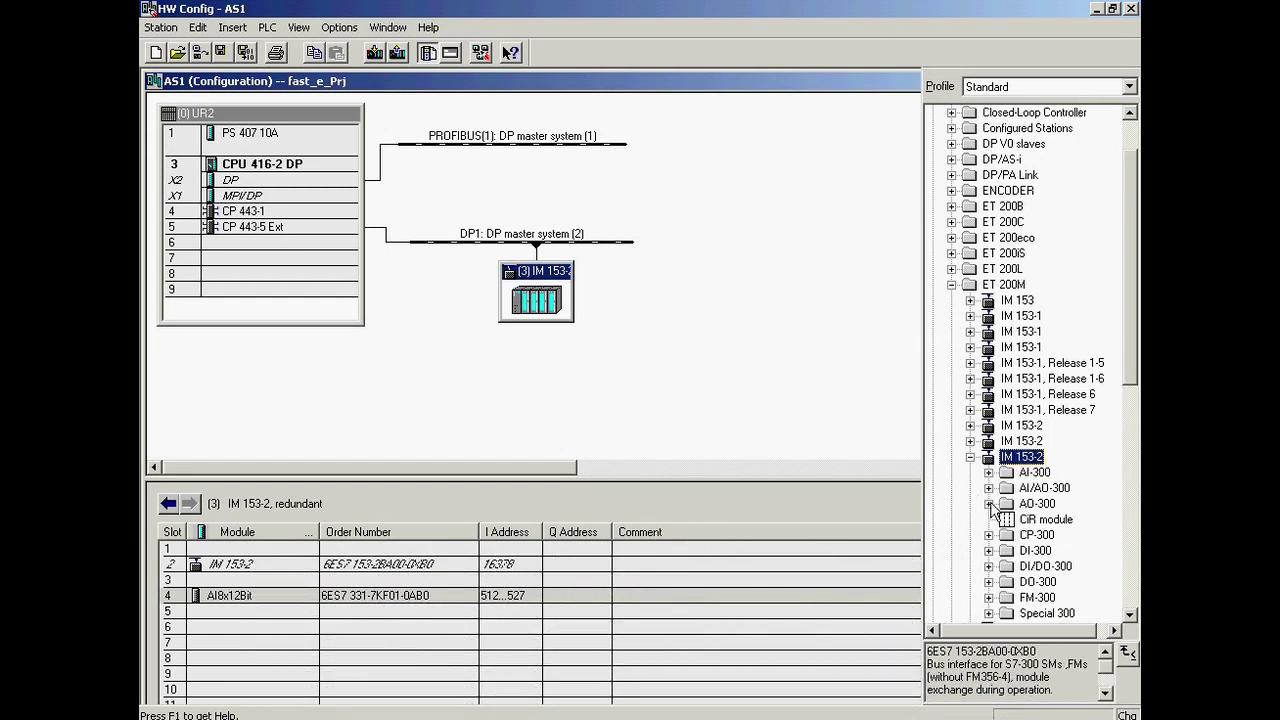
left_click(989, 504)
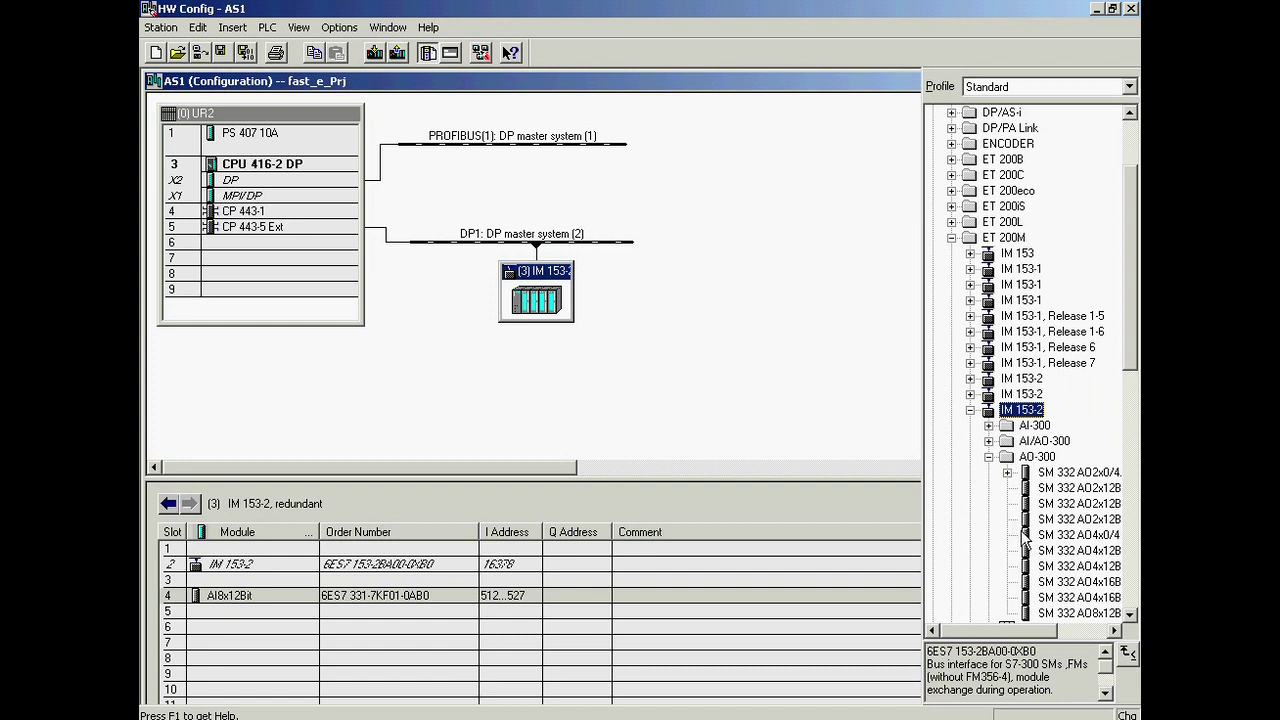
left_click(1050, 568)
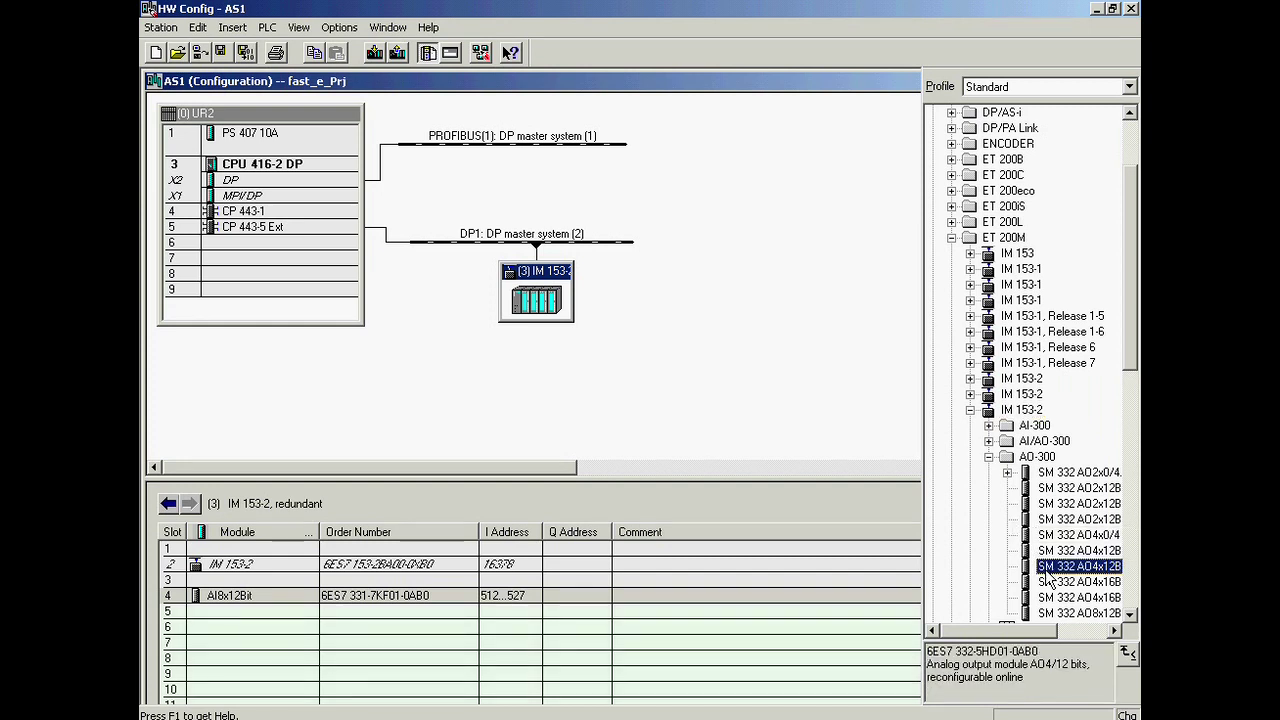
left_click_drag(1050, 578, 889, 615)
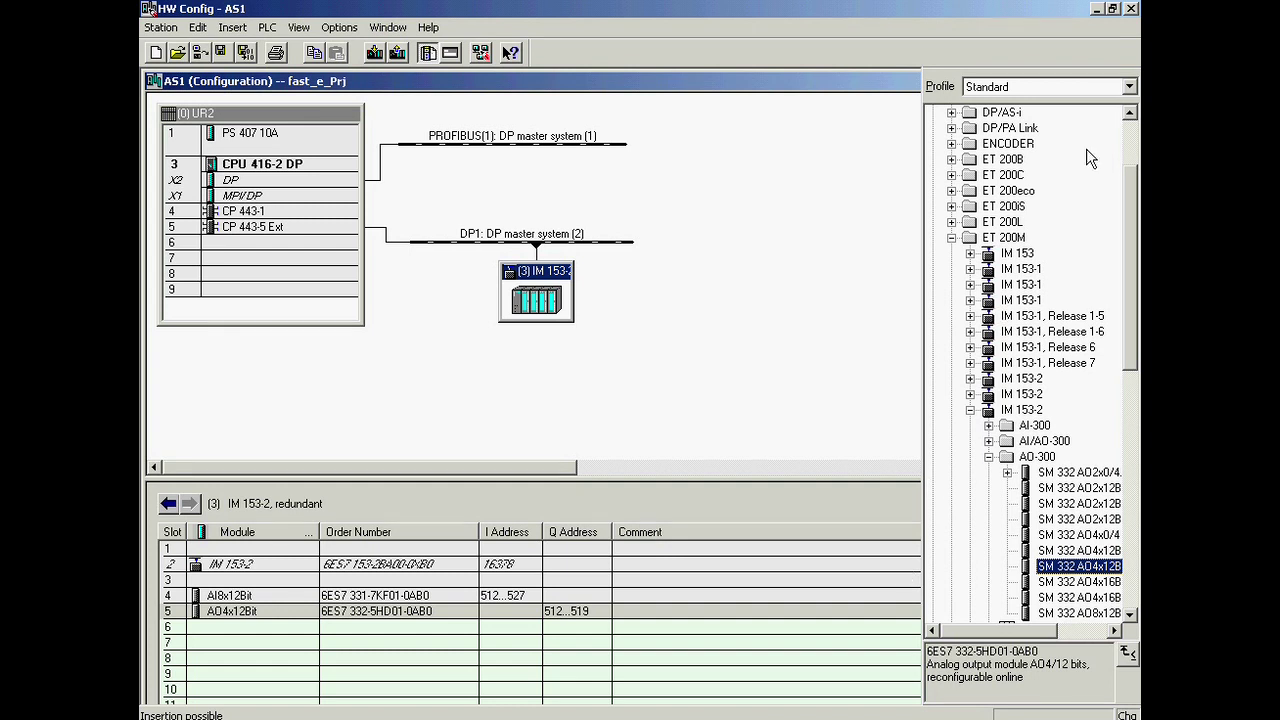
Switch to the PCS7_V60 profile and place SM 321 DI16xDC24V into slot 6
left_click(1129, 87)
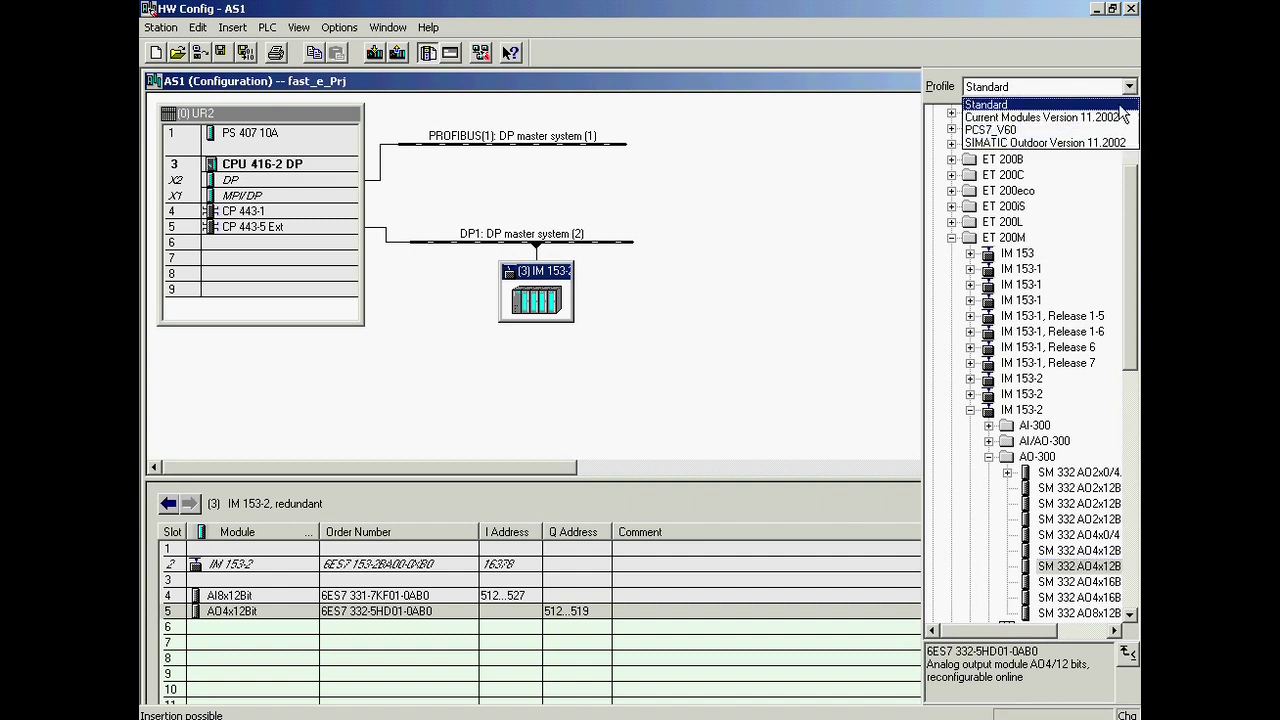
left_click(1110, 130)
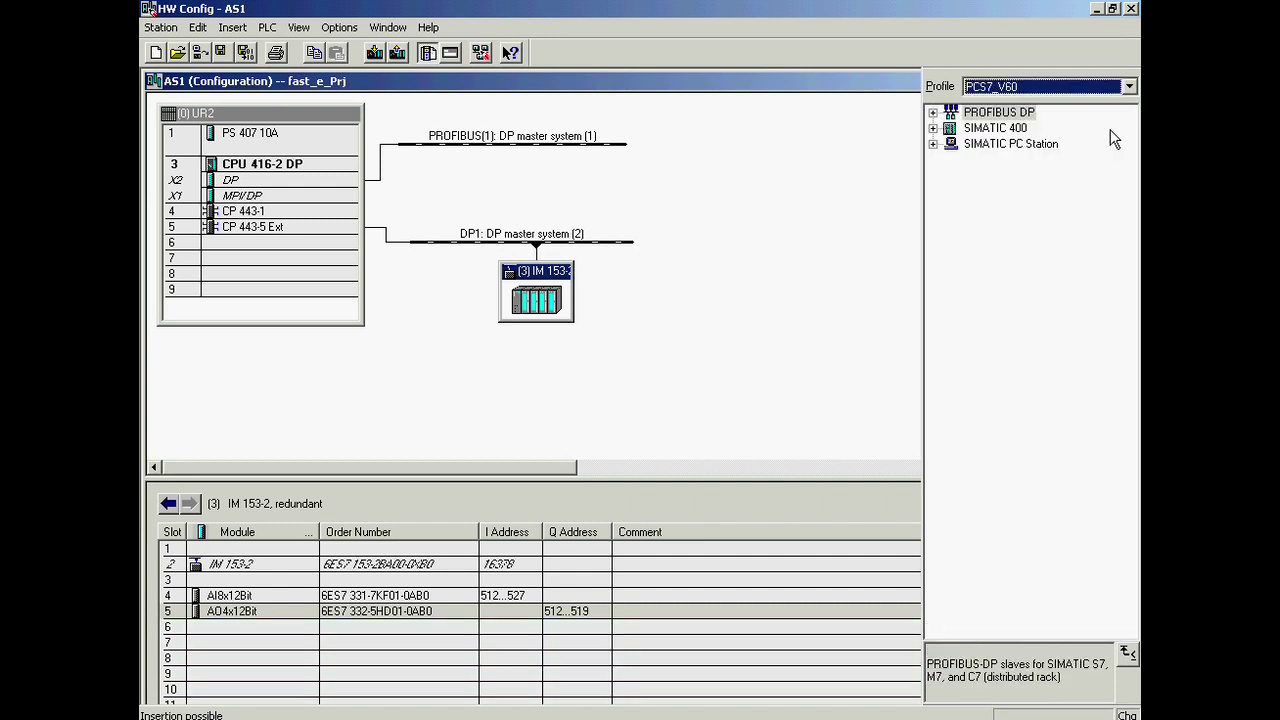
left_click(934, 113)
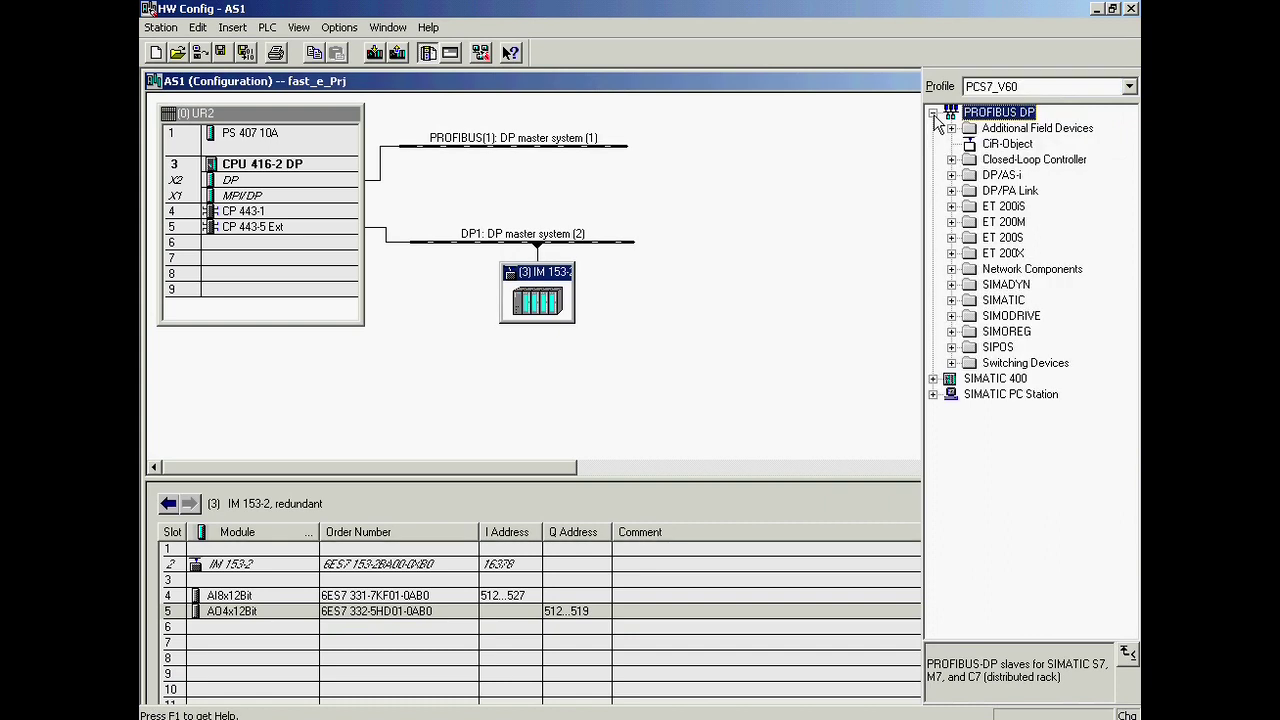
left_click(952, 223)
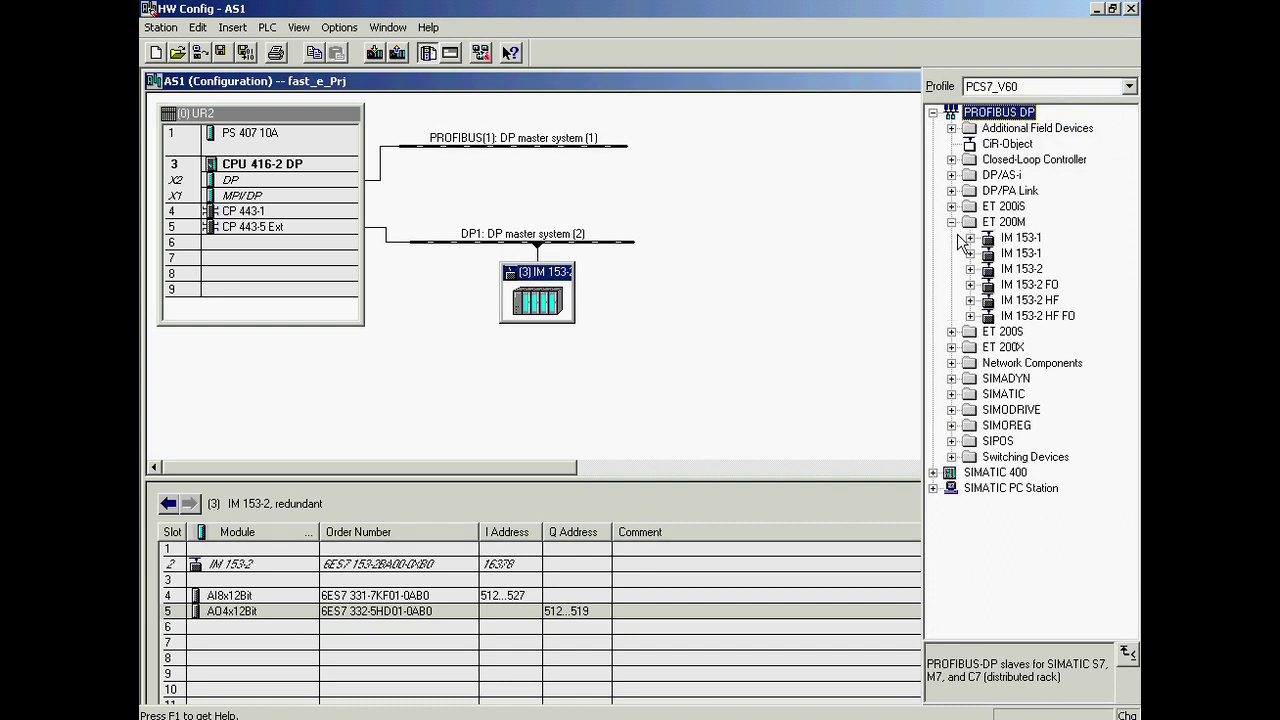
left_click(970, 300)
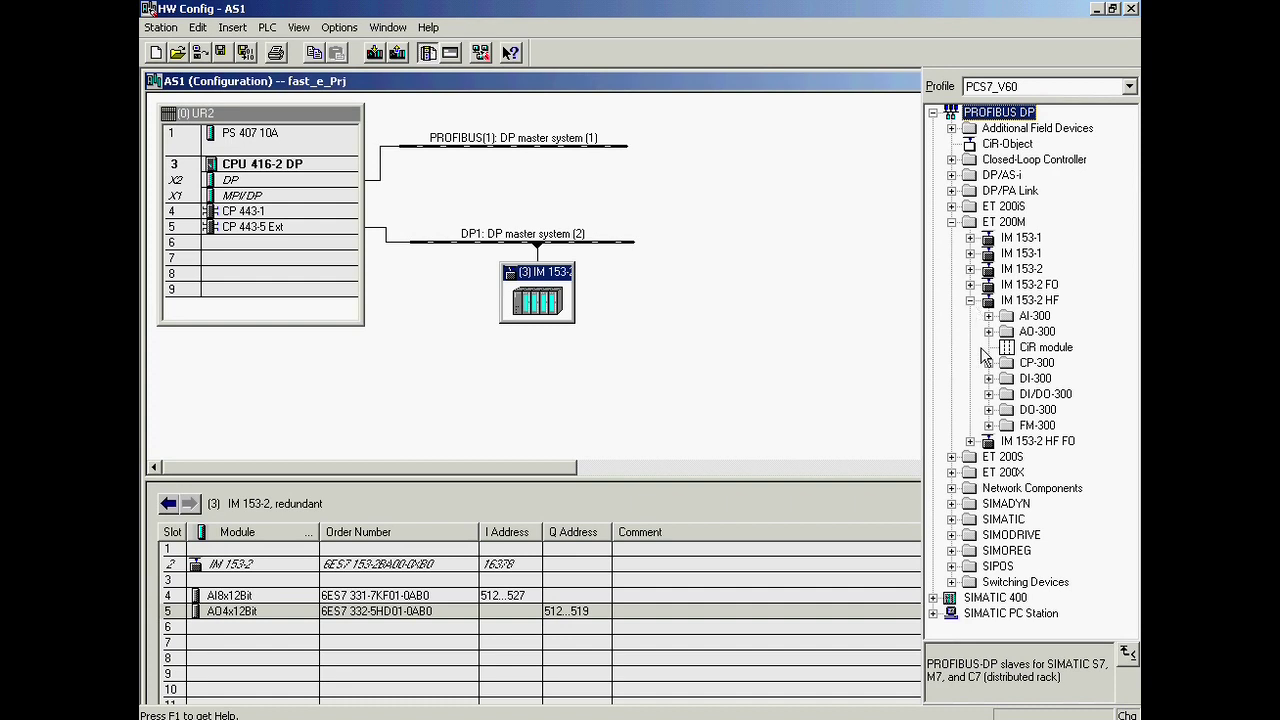
left_click(988, 379)
left_click_drag(1080, 535, 791, 632)
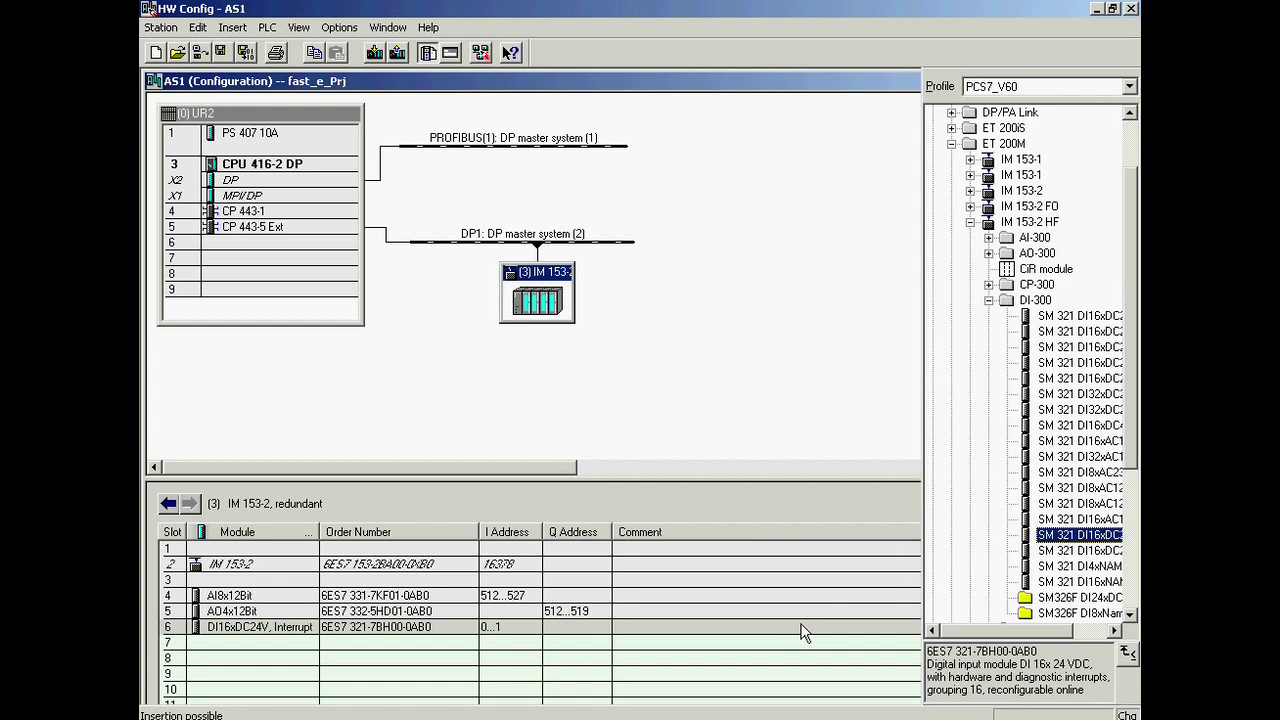
Place the SM 322 DO8xDC24V/0.5A output module from DO-300 into slot 7
left_click(988, 300)
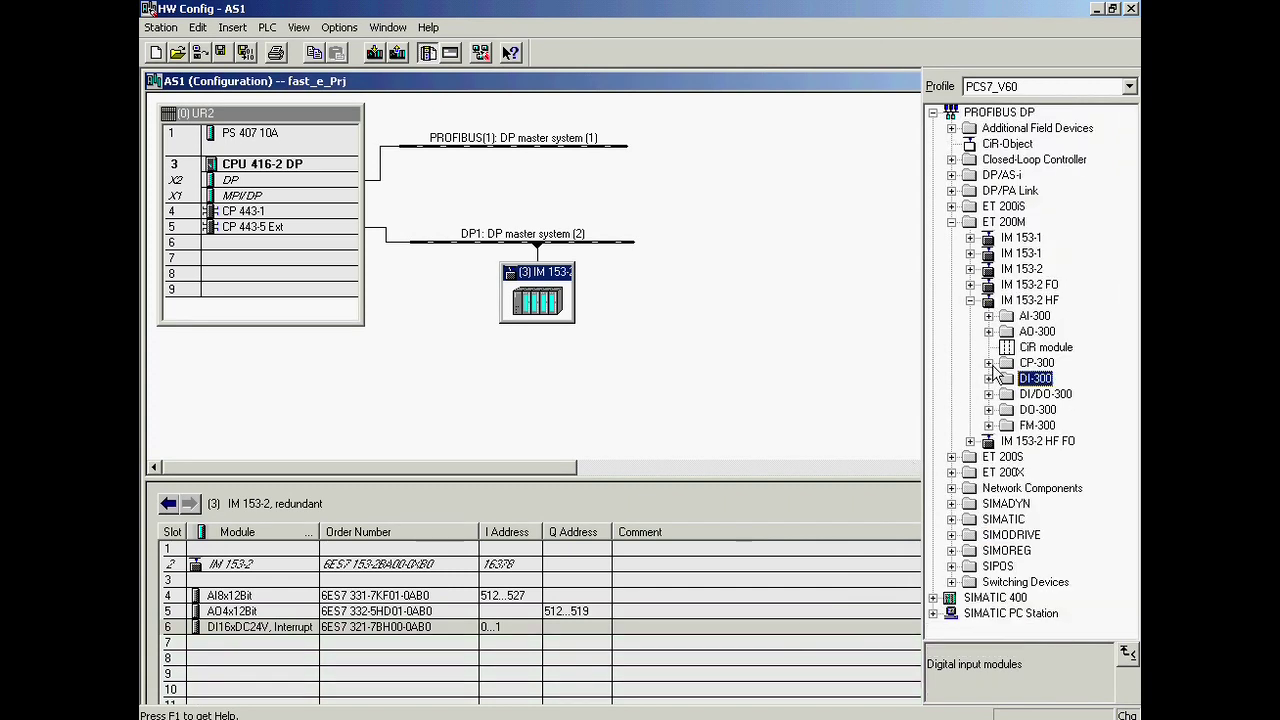
left_click(989, 410)
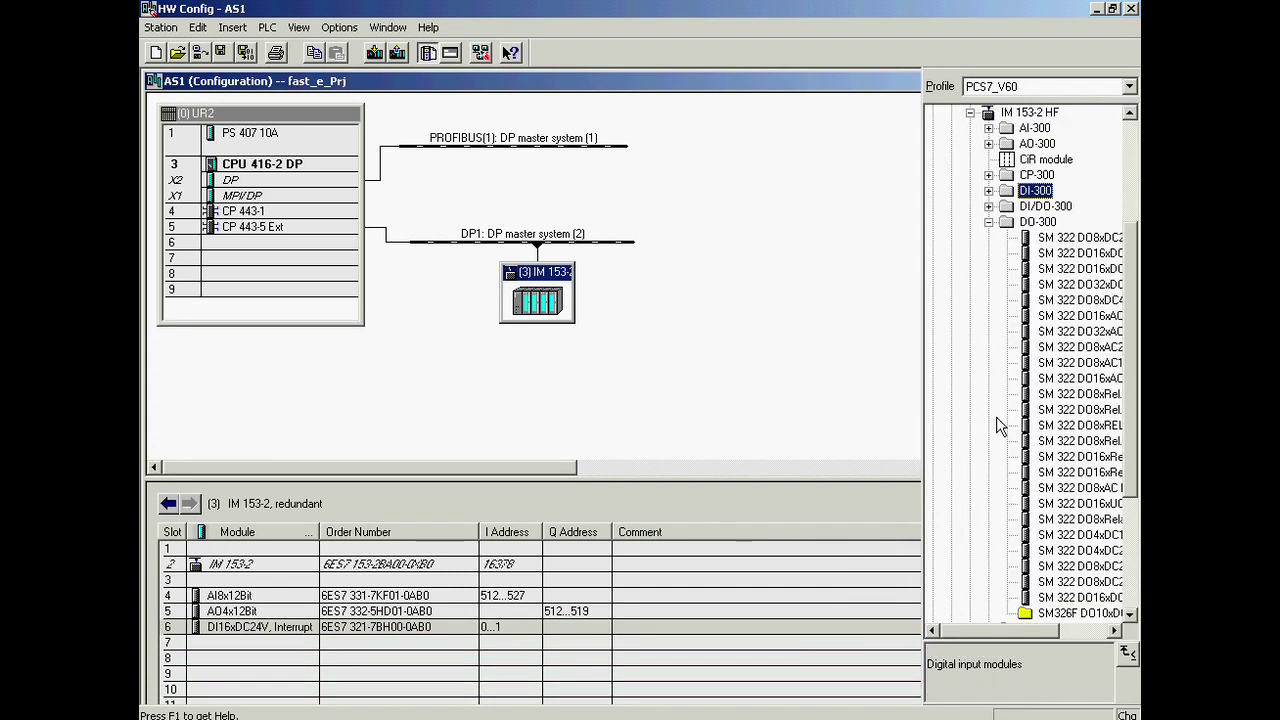
left_click_drag(1048, 566, 852, 645)
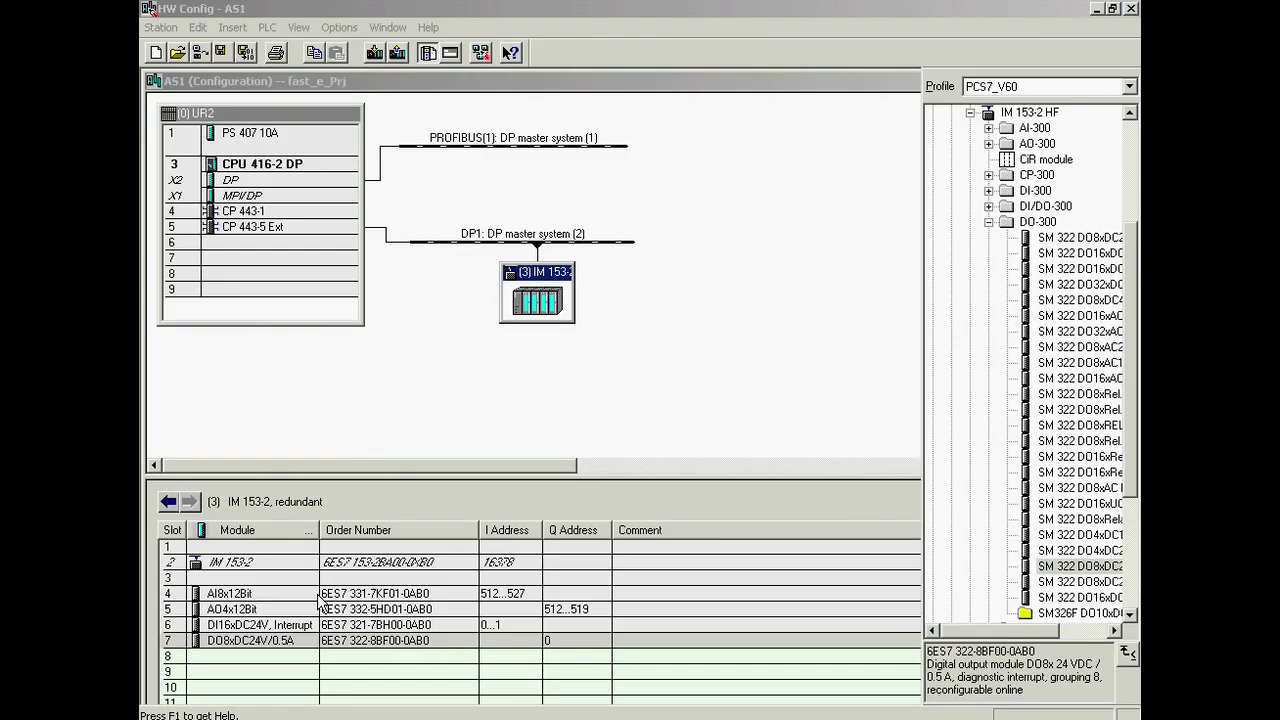
In the AI8x12Bit symbol editor, give address 512 symbol and comment PIDCTRL1-PV_IN
right_click(318, 595)
left_click(355, 540)
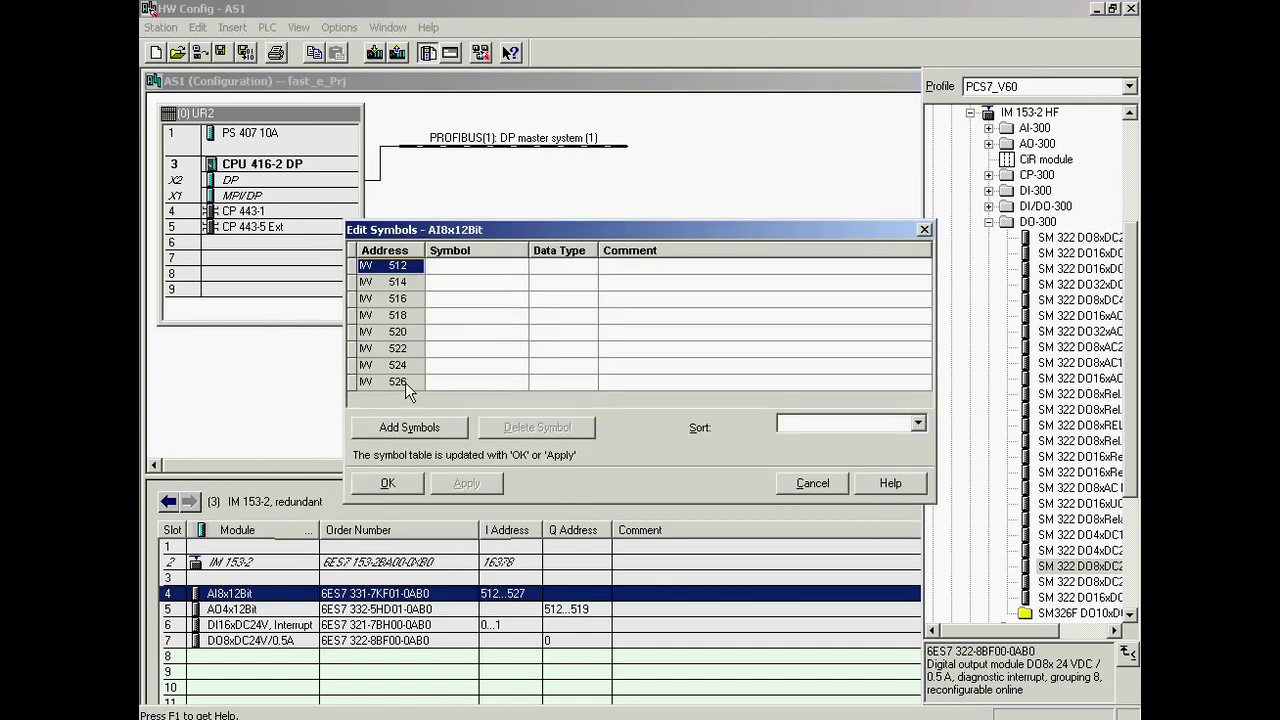
left_click(476, 265)
type("PIDCTRL1.PV_IN")
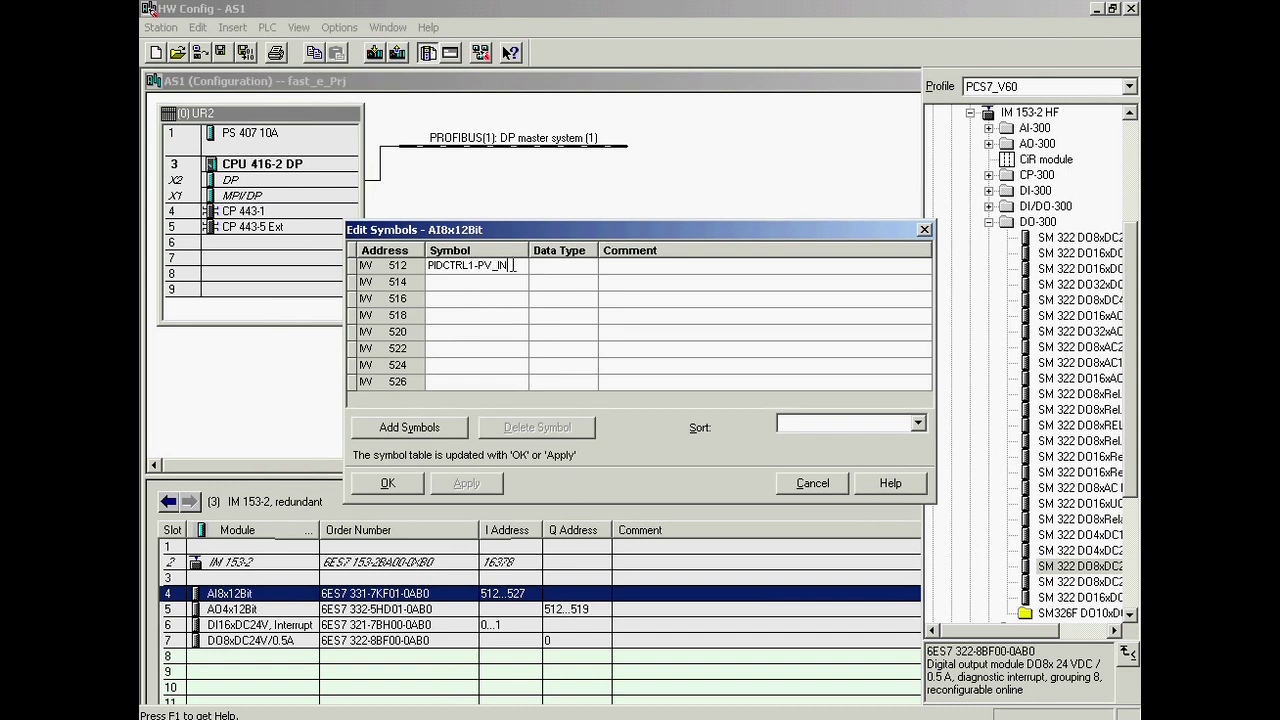
left_click(466, 265, "shift")
left_click(424, 269, "shift")
key("ctrl+c")
left_click(617, 265)
key("ctrl+v")
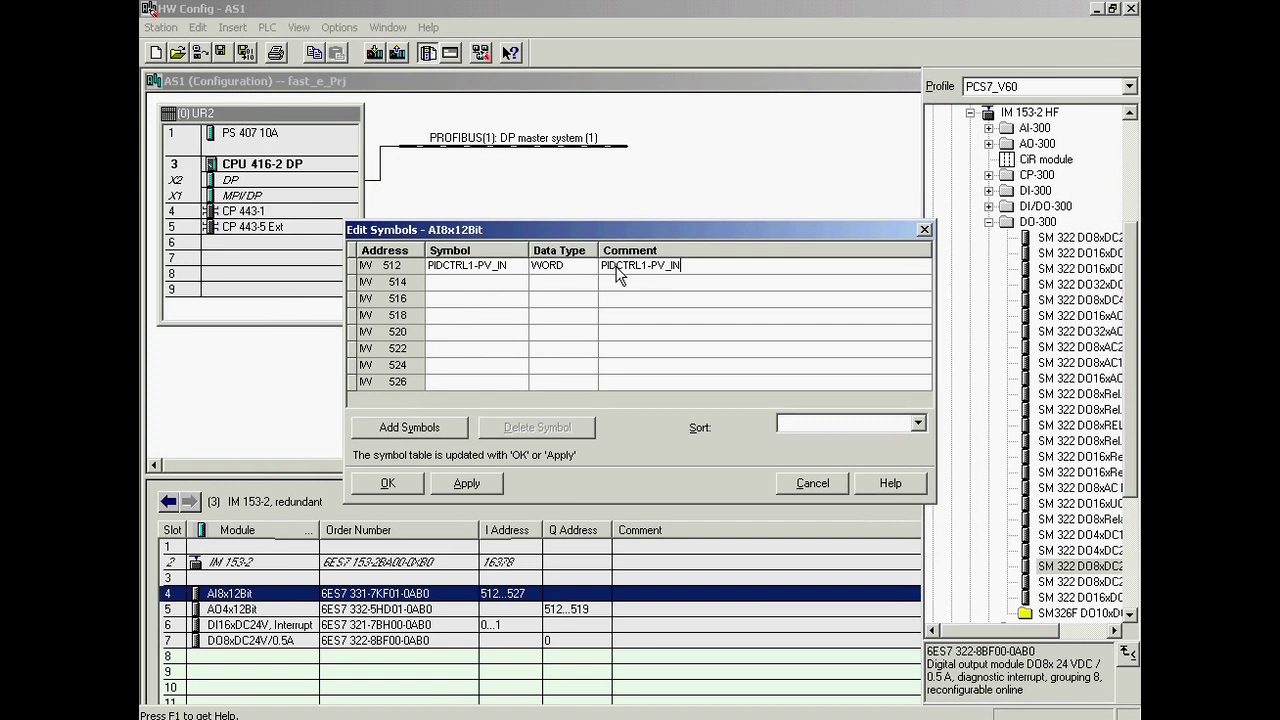
Give address 514 symbol and comment PIDCTRL2-PV_IN
key("ctrl+v")
key("BackSpace")
type("2")
left_click_drag(516, 282, 420, 285)
key("ctrl+c")
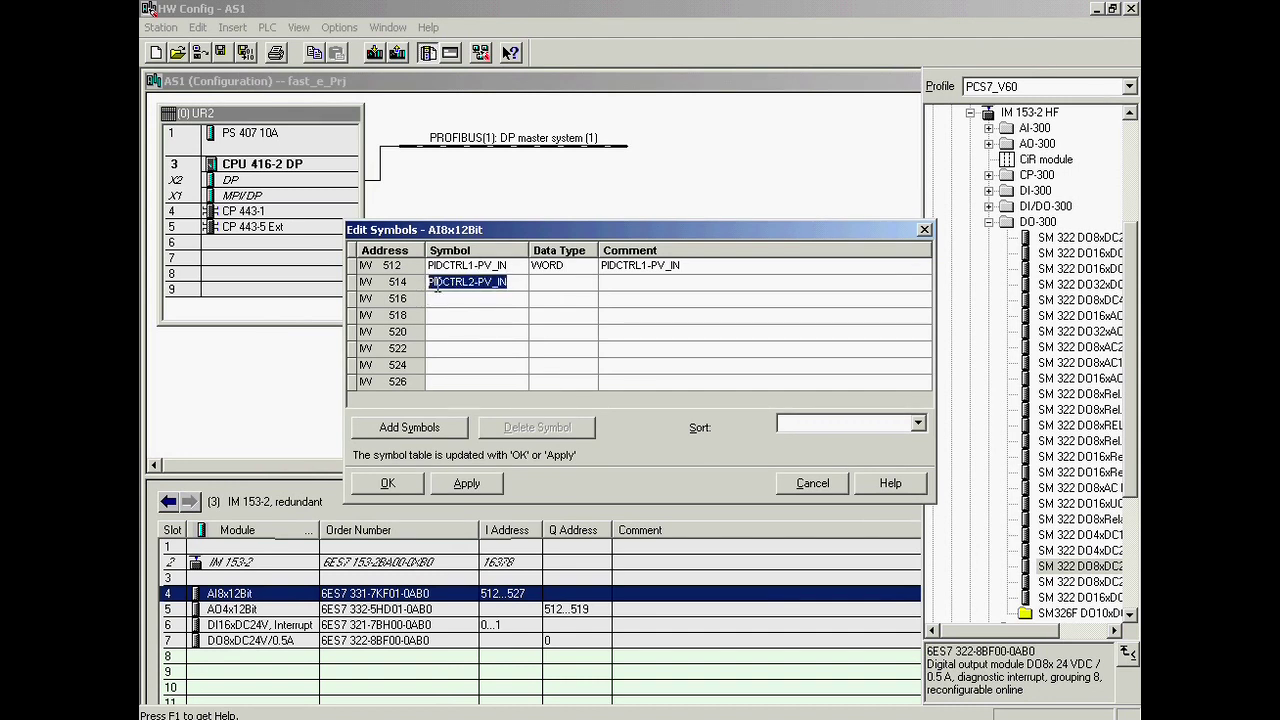
left_click(612, 283)
key("ctrl+v")
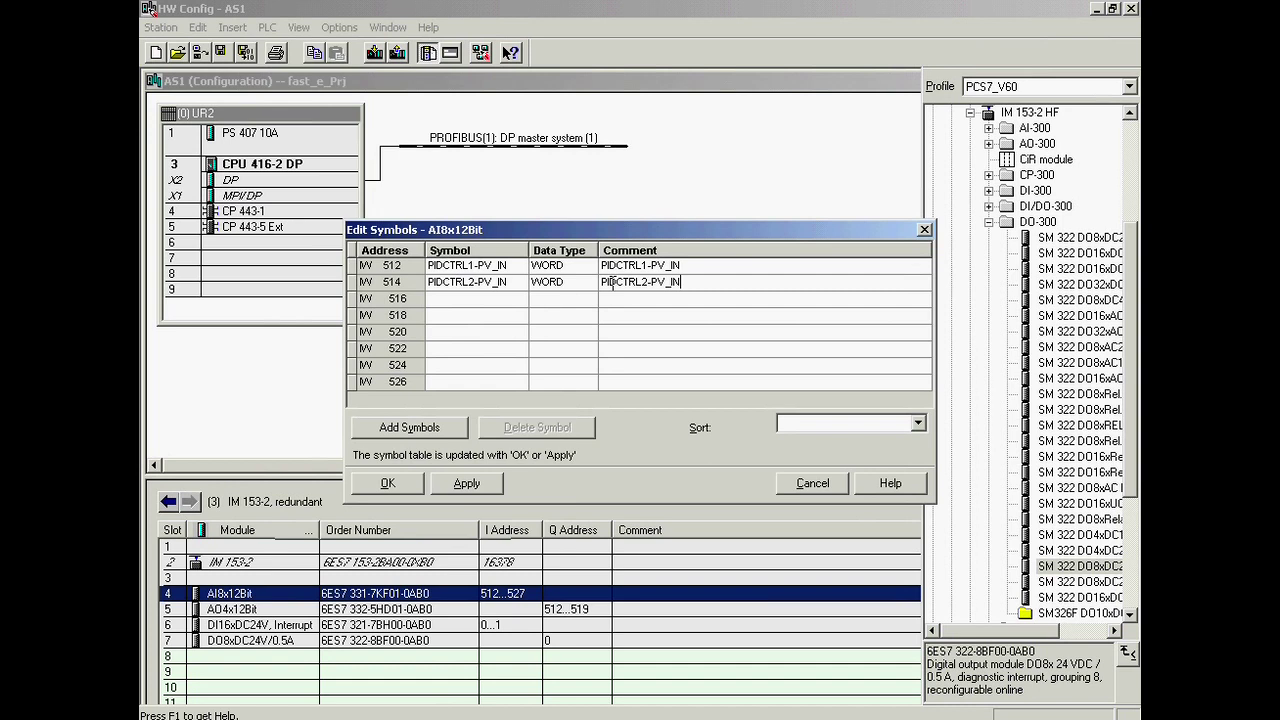
Give address 516 symbol and comment PIDCTRL1-LMNR_IN
type("IDCTRL1-LMNR_IN")
left_click_drag(522, 298, 424, 298)
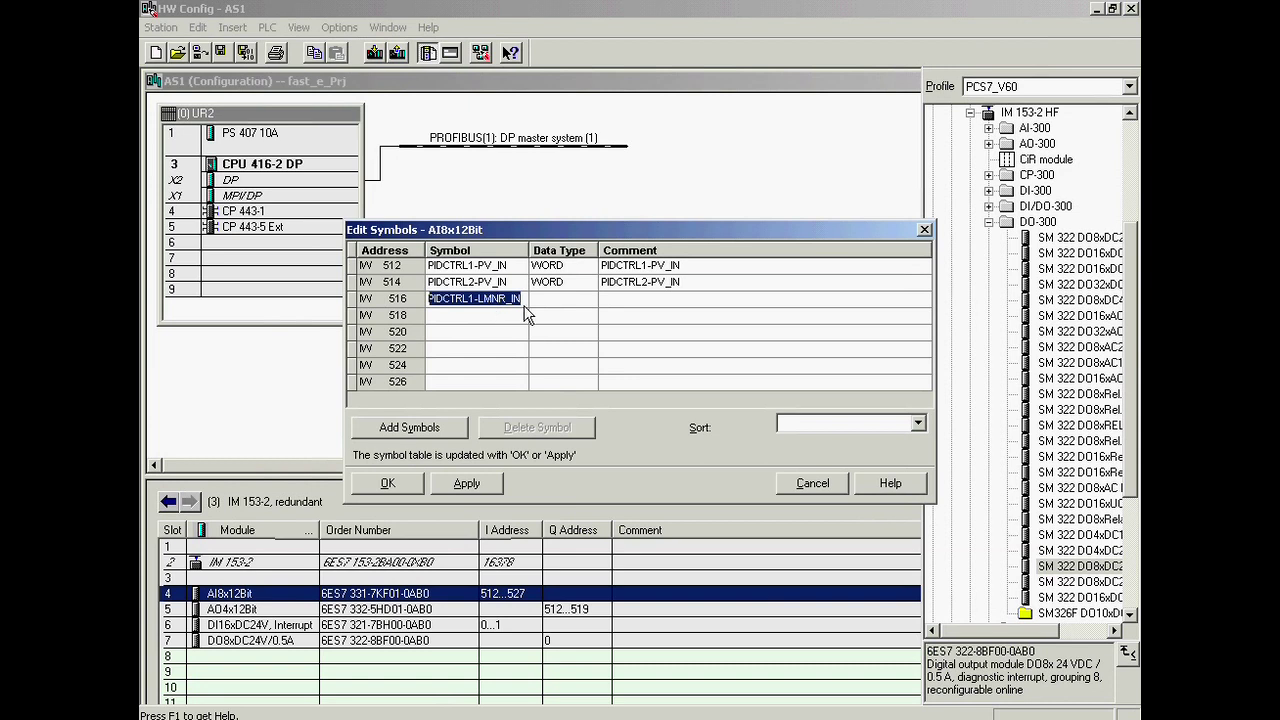
key("ctrl+c")
key("Tab")
key("Tab")
key("ctrl+v")
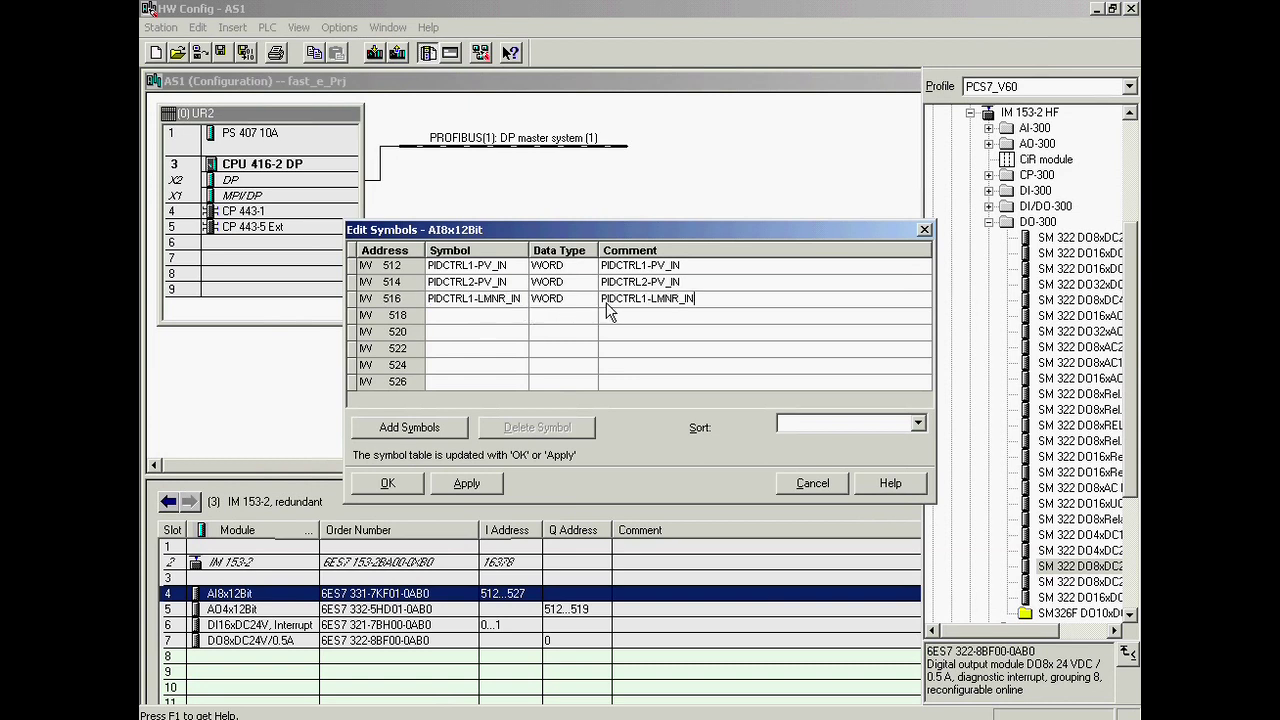
Give address 518 symbol and comment PIDCTRL2-LMNR_IN, then confirm the symbols
key("ctrl+v")
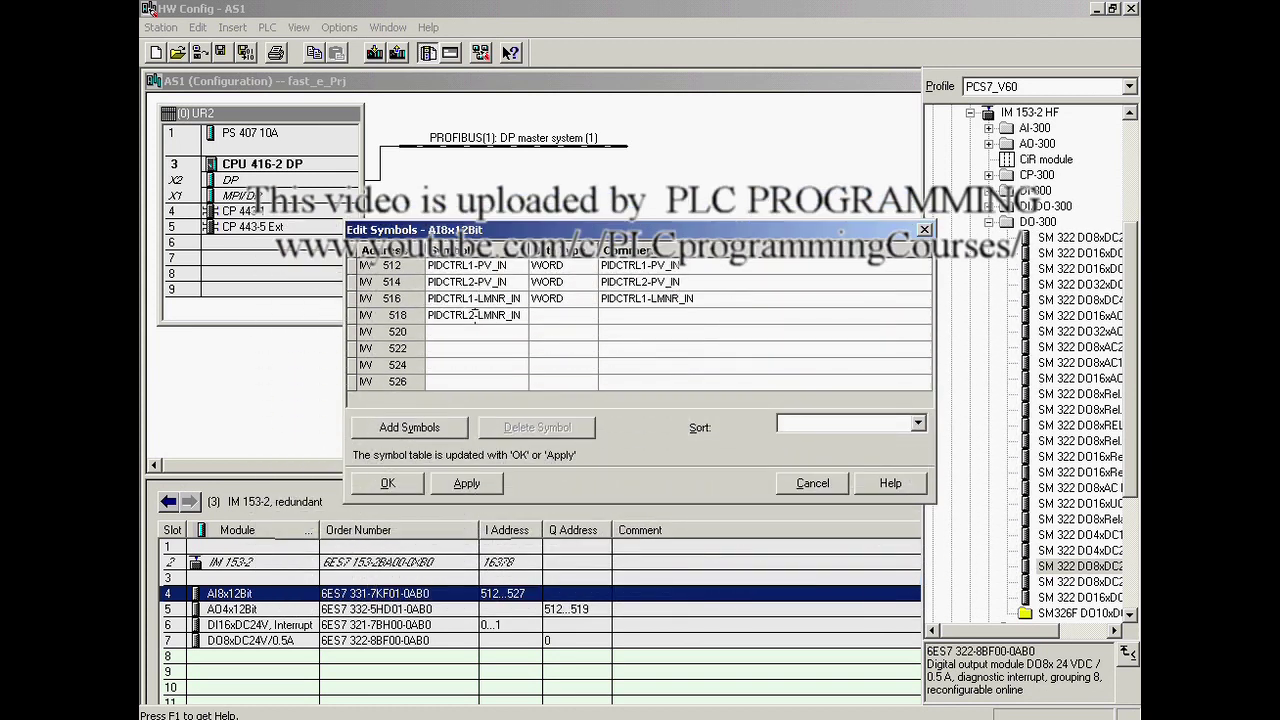
key("Tab")
key("Tab")
key("ctrl+v")
left_click(646, 315)
key("BackSpace")
type("2")
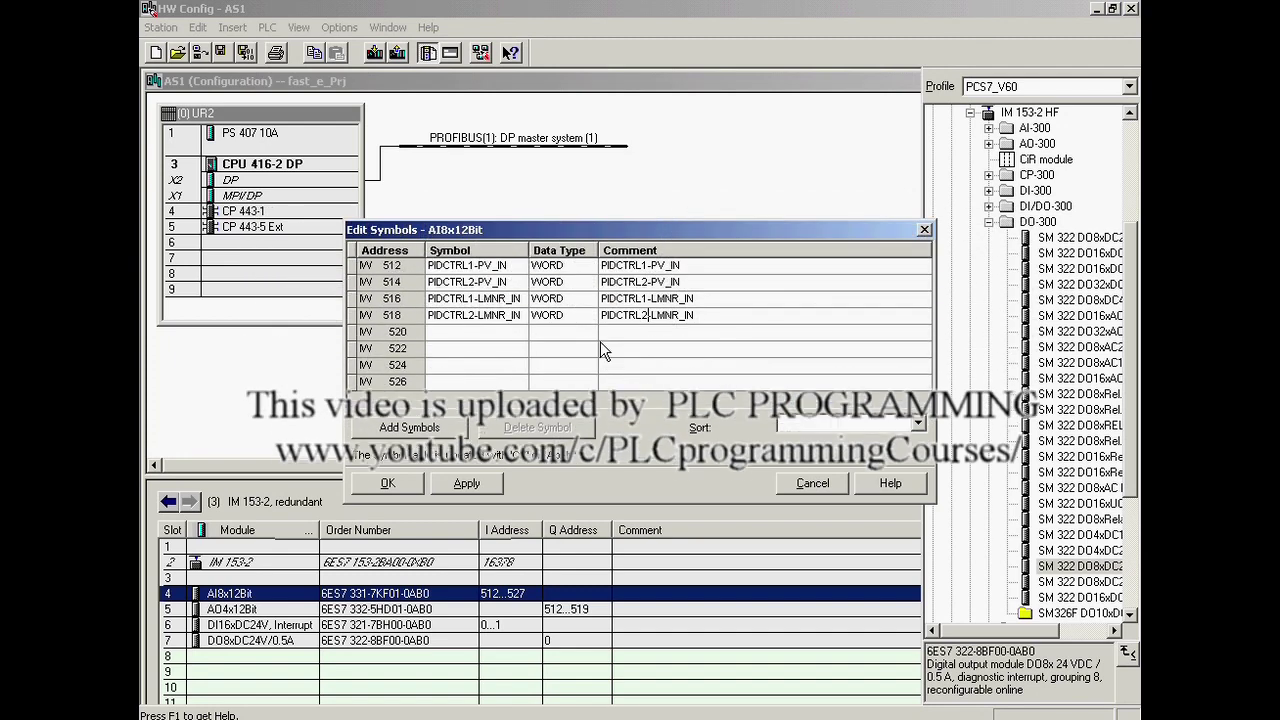
left_click(390, 484)
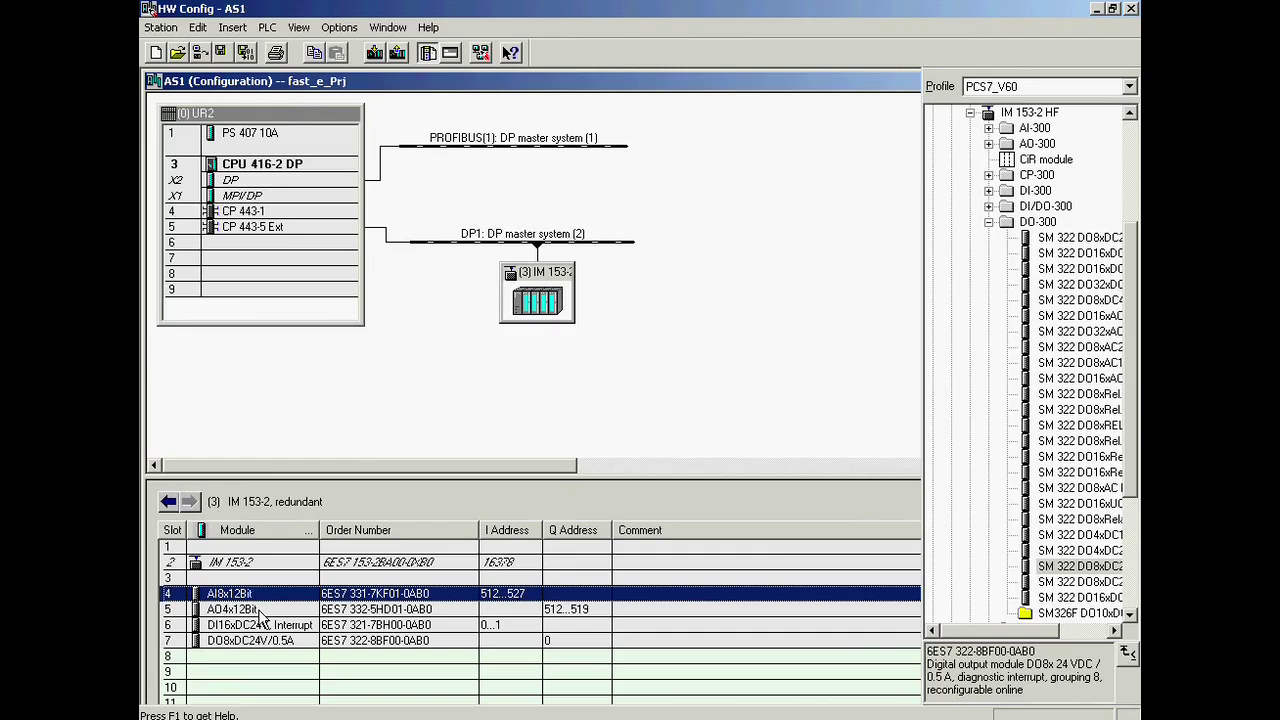
In the AO4x12Bit symbol editor, give QW 512 symbol and comment PIDCTRL1-OUT
right_click(258, 610)
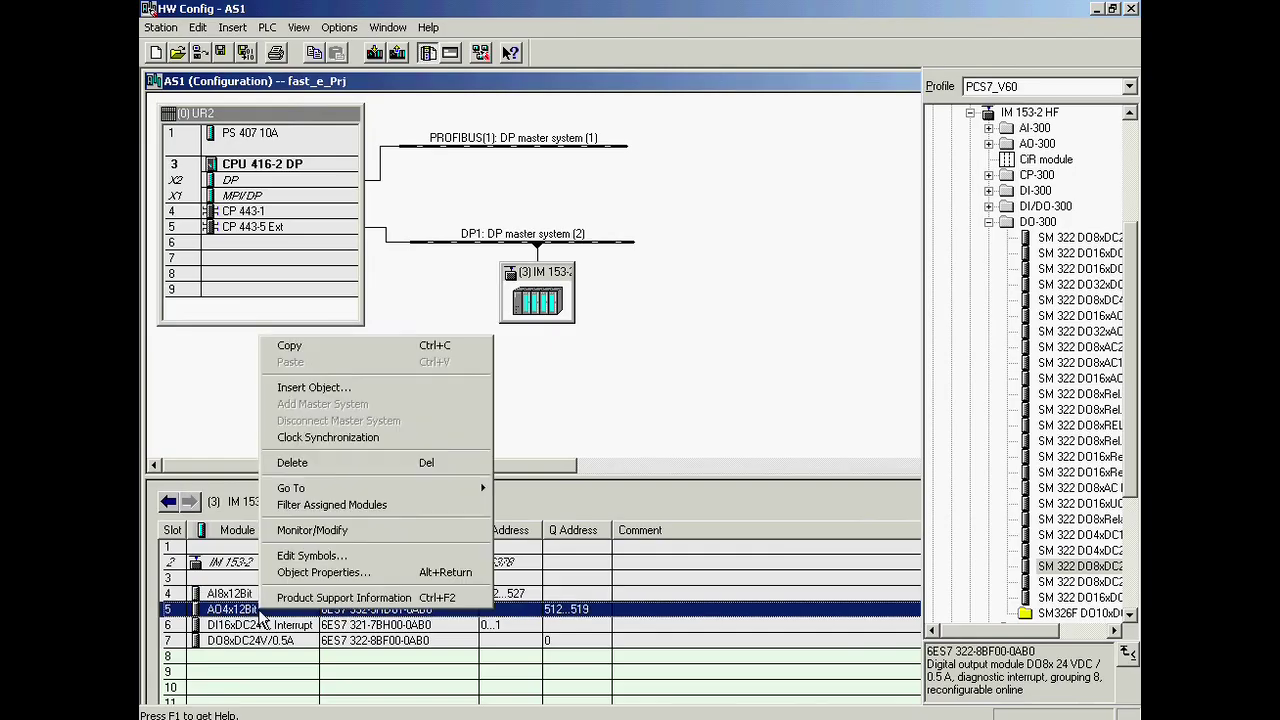
left_click(287, 556)
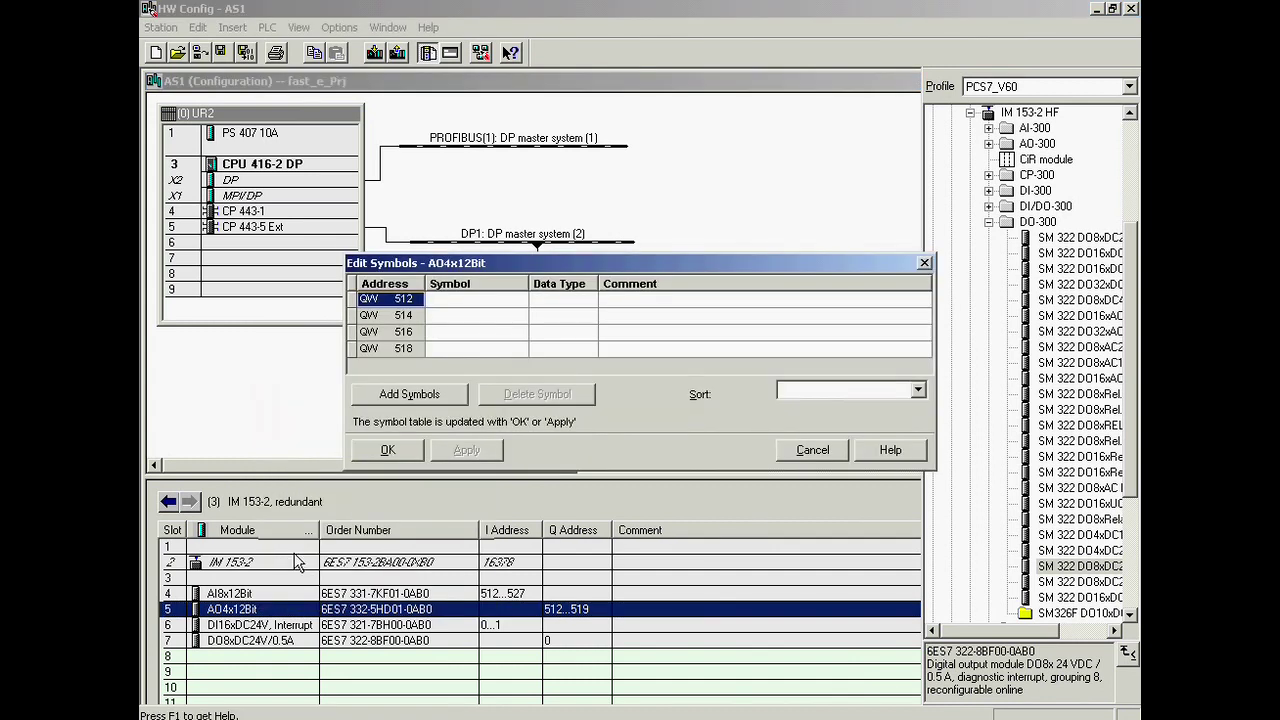
left_click(453, 299)
type("P")
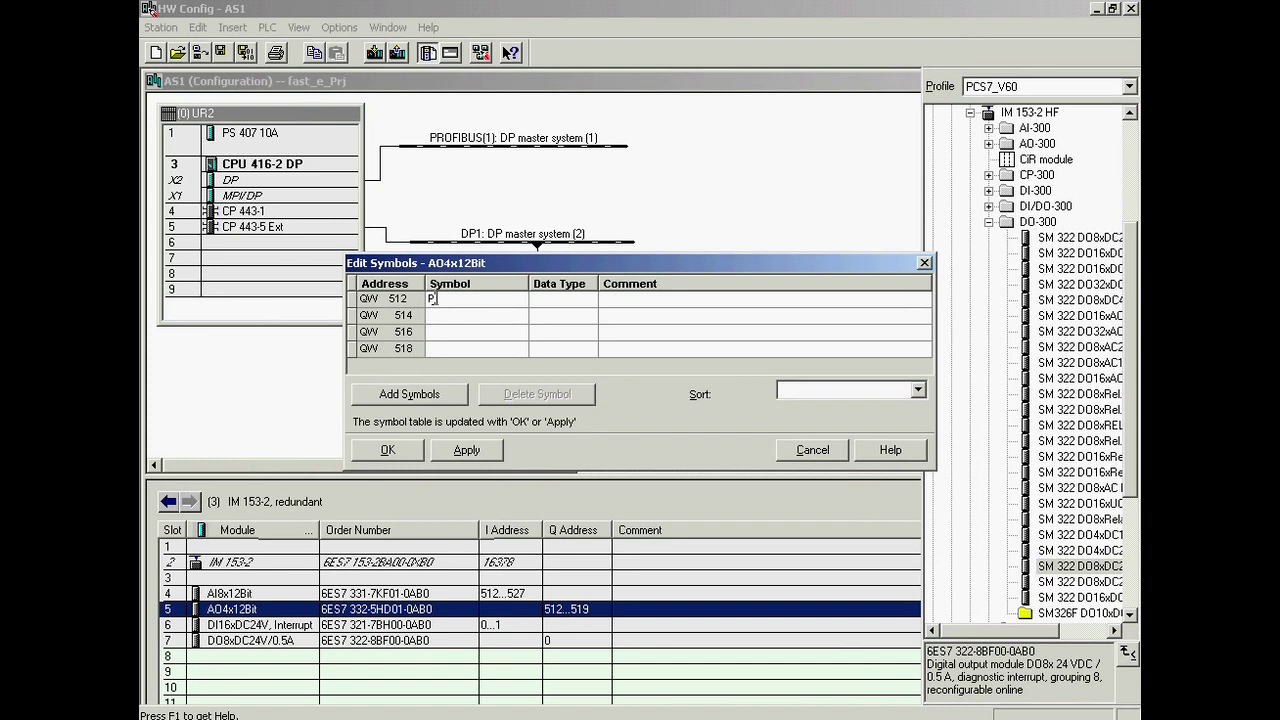
type("_DCTRL1-OUT")
left_click_drag(503, 297, 428, 298)
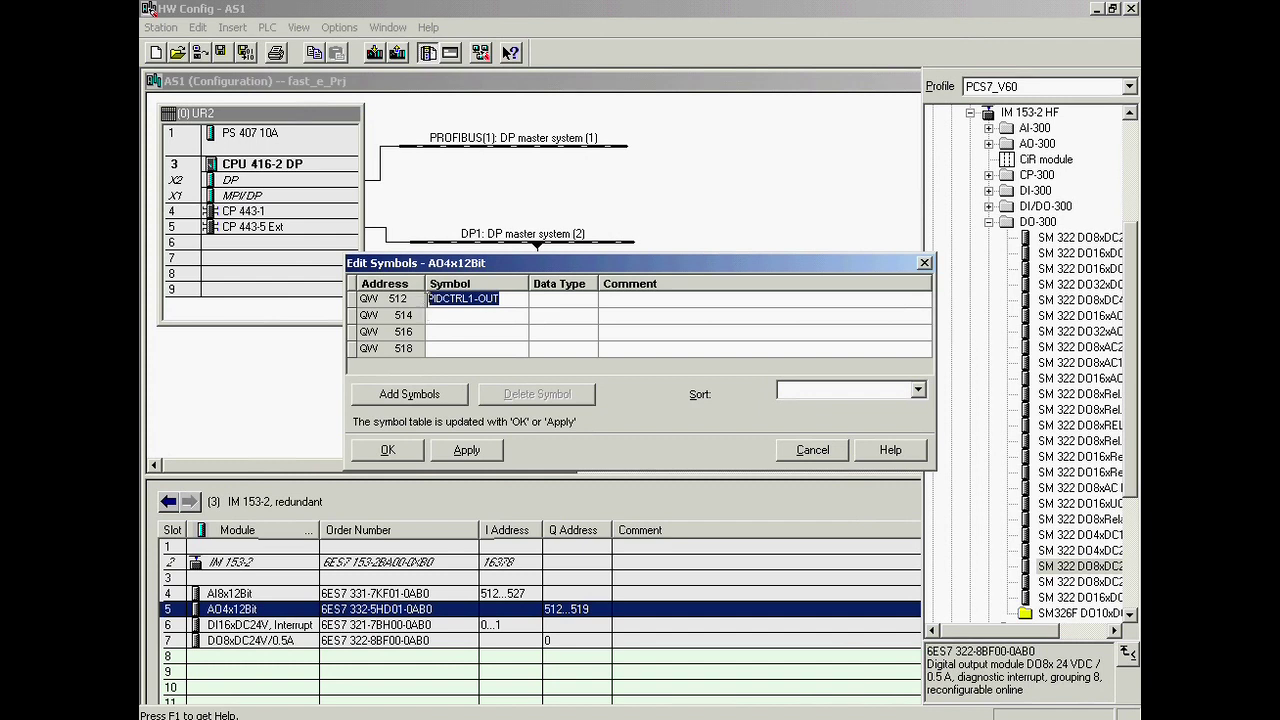
left_click(615, 315)
key("ctrl+v")
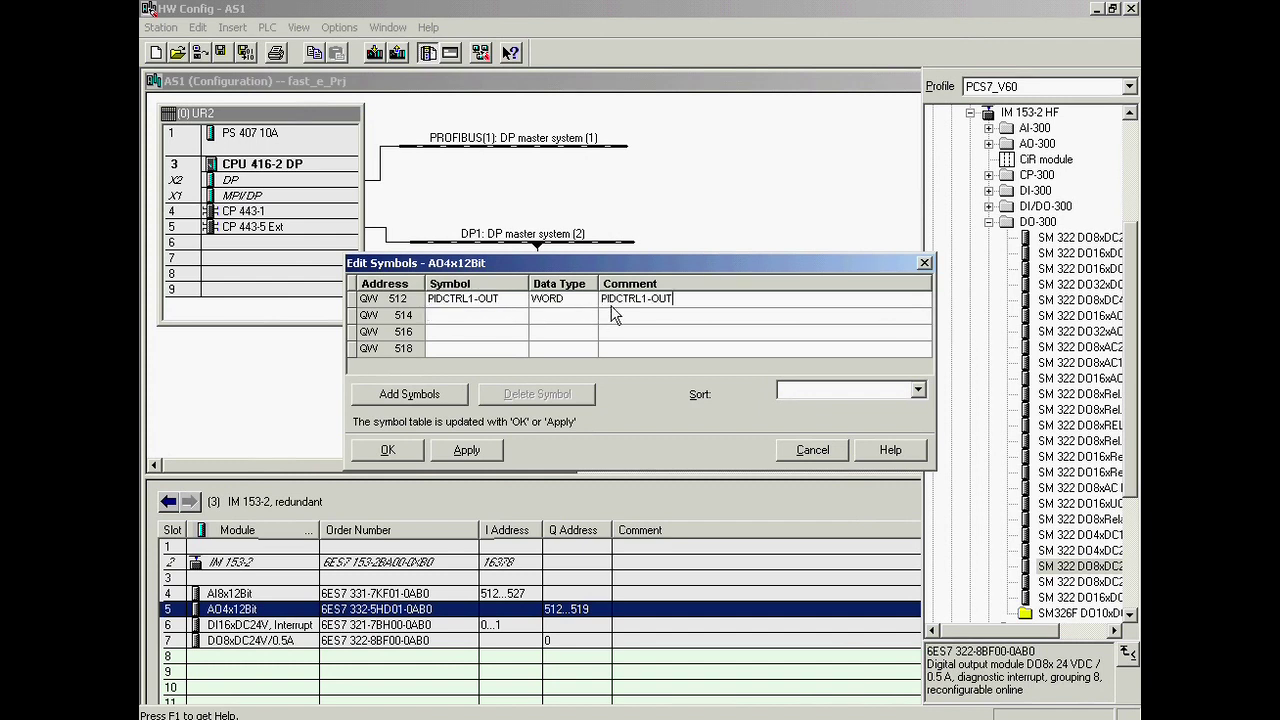
Give QW 514 symbol and comment PIDCTRL2-OUT, then confirm the symbols
left_click(519, 316)
key("ctrl+v")
left_click(618, 316)
key("ctrl+v")
left_click(647, 316)
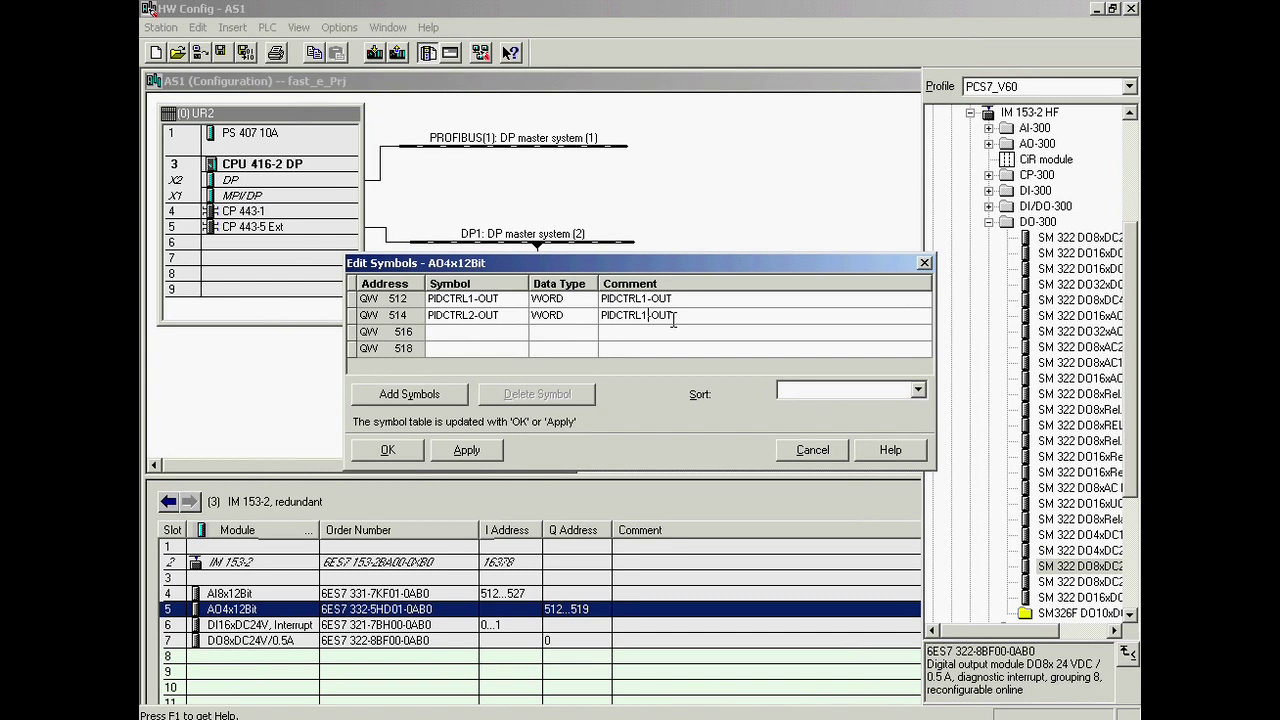
key("BackSpace")
type("2")
left_click(396, 451)
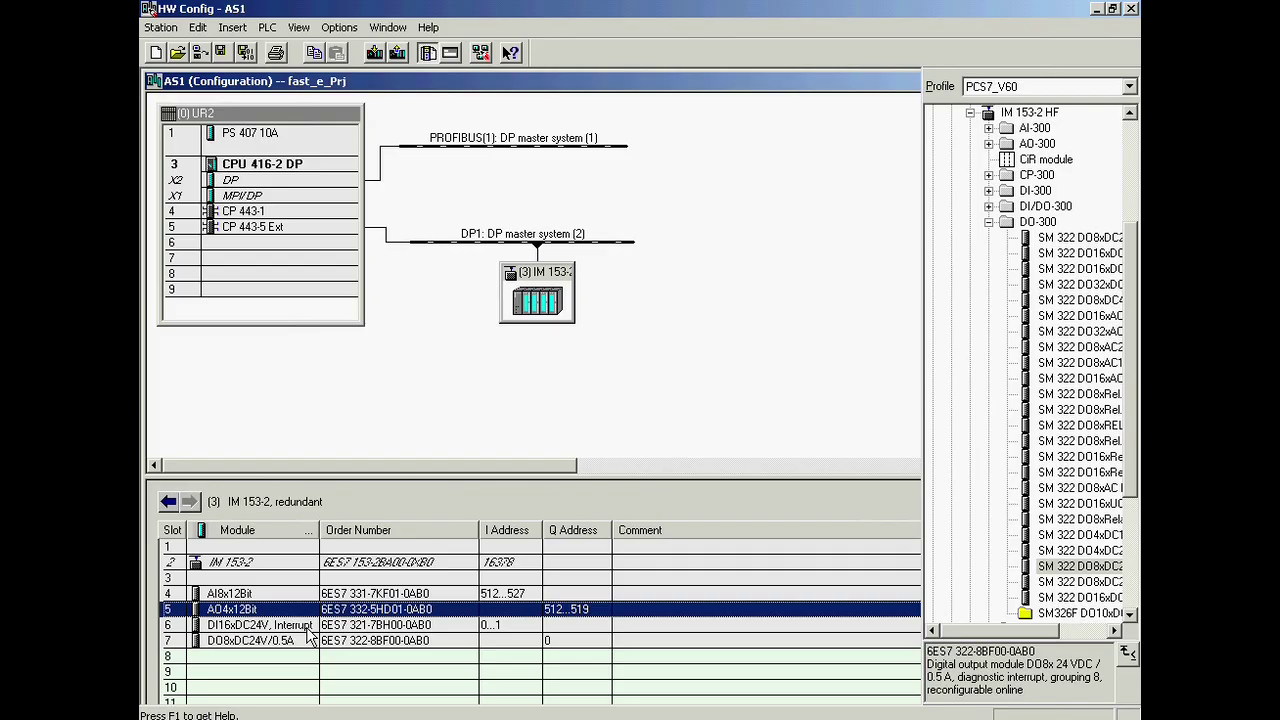
In the DI16xDC24V symbol editor, give input 0.0 symbol and comment MOTOR1-FB_ON
right_click(308, 627)
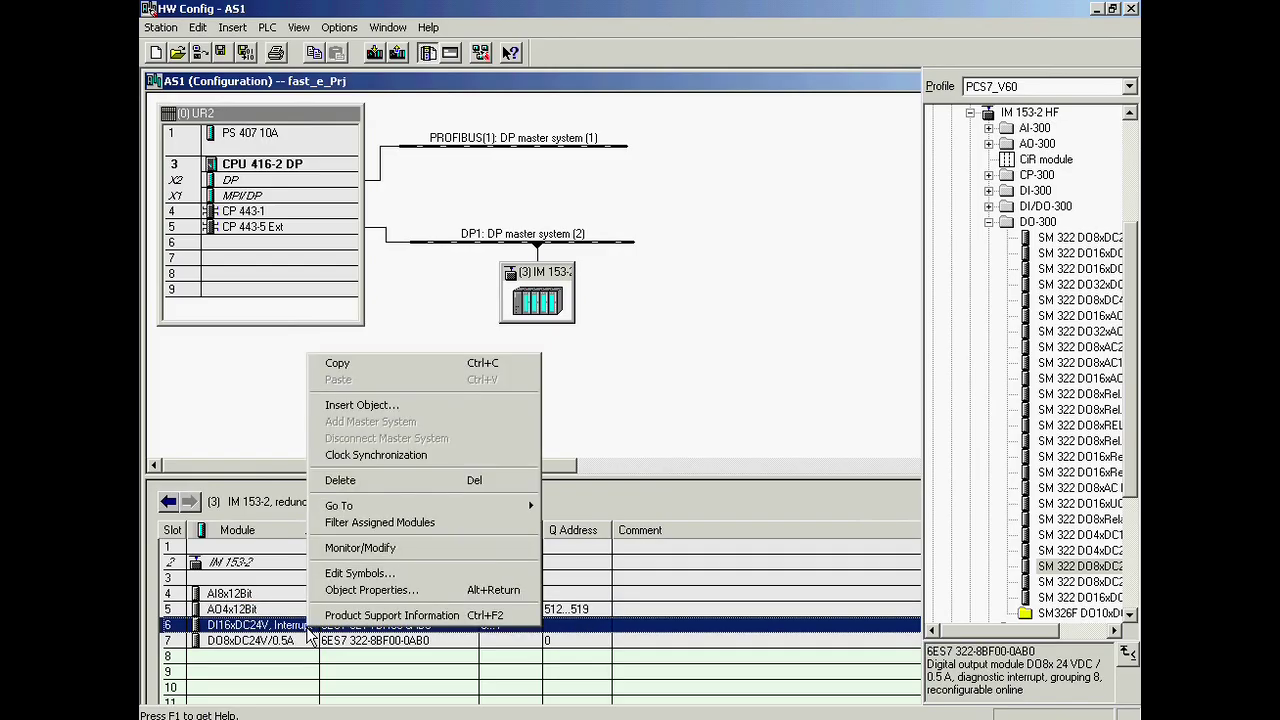
left_click(345, 574)
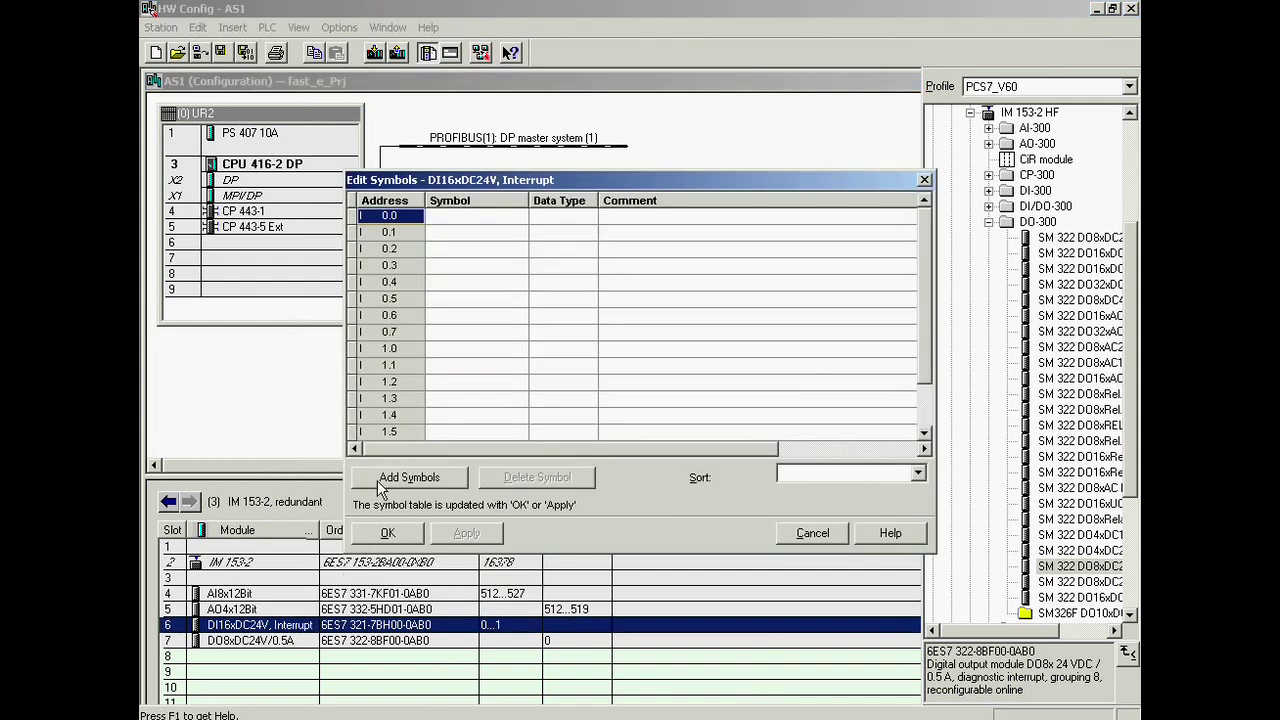
left_click(484, 215)
type("MOT")
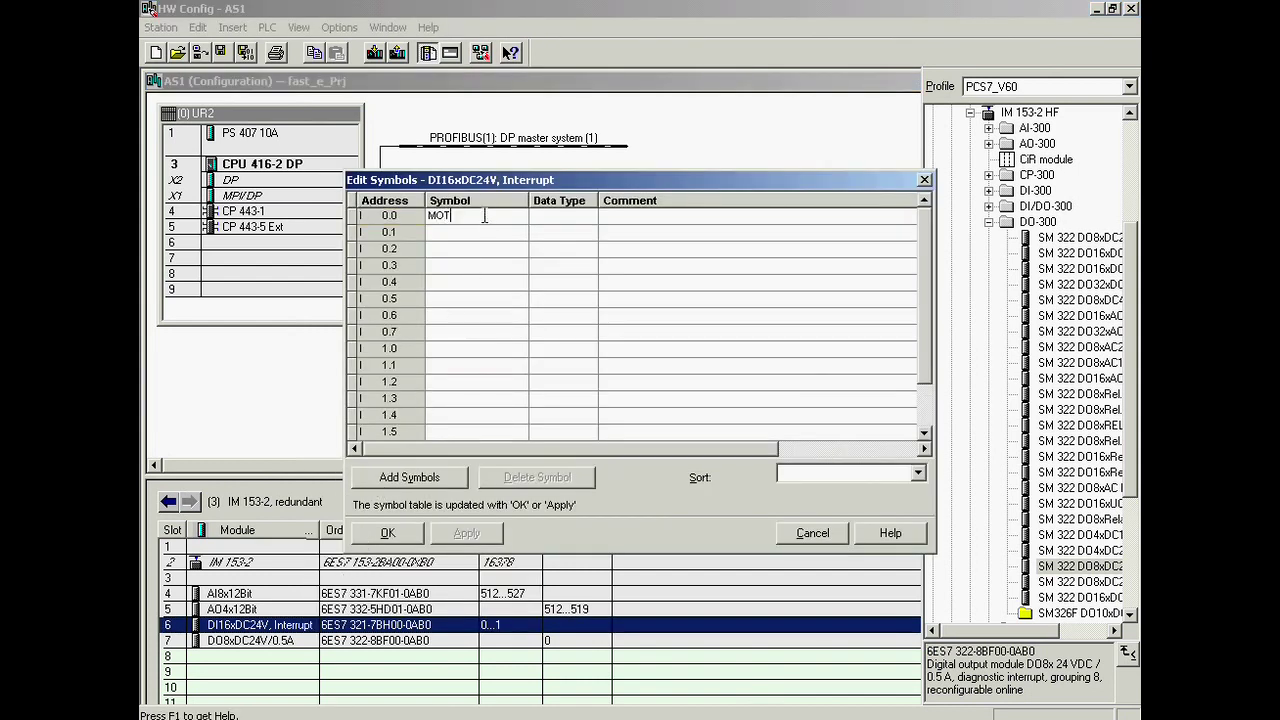
type("OR1-FB_ON")
key("Return")
key("ctrl+c")
left_click(613, 218)
key("ctrl+v")
Give the second input symbol and comment MOTOR2-FB_ON
left_click(436, 231)
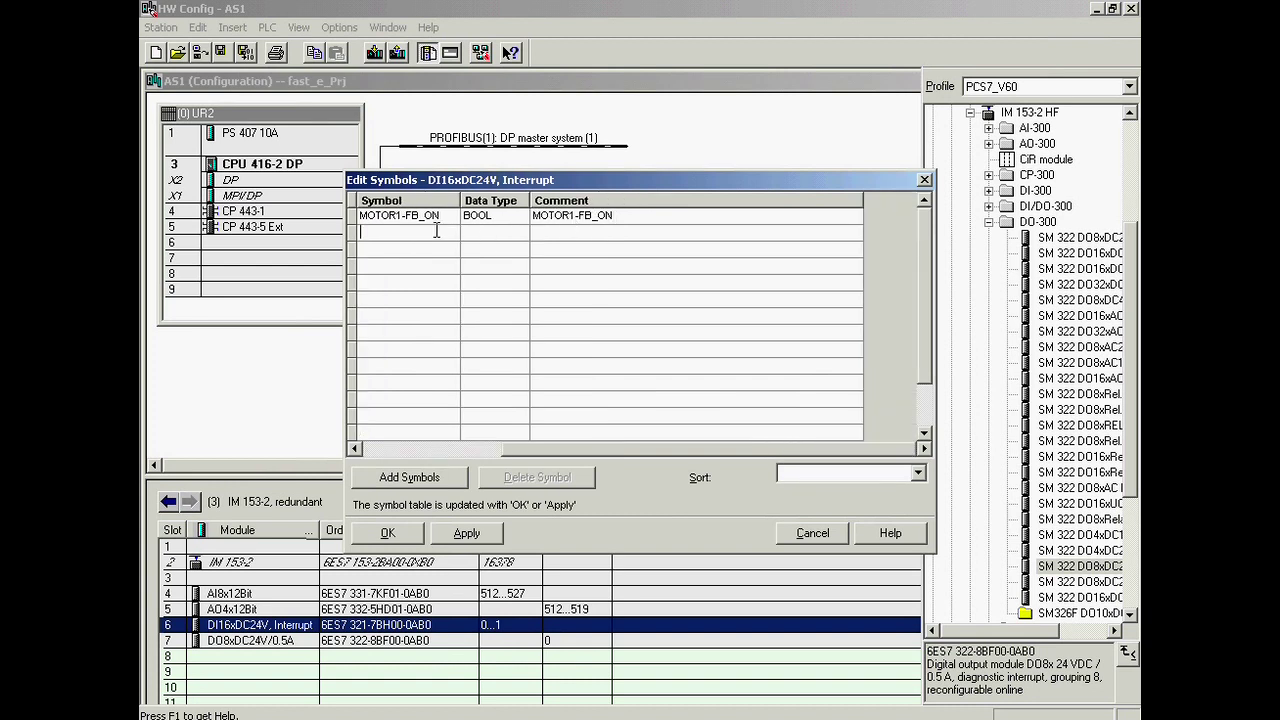
key("ctrl+v")
type("2")
left_click(540, 232)
key("ctrl+v")
left_click(574, 232)
key("BackSpace")
type("2")
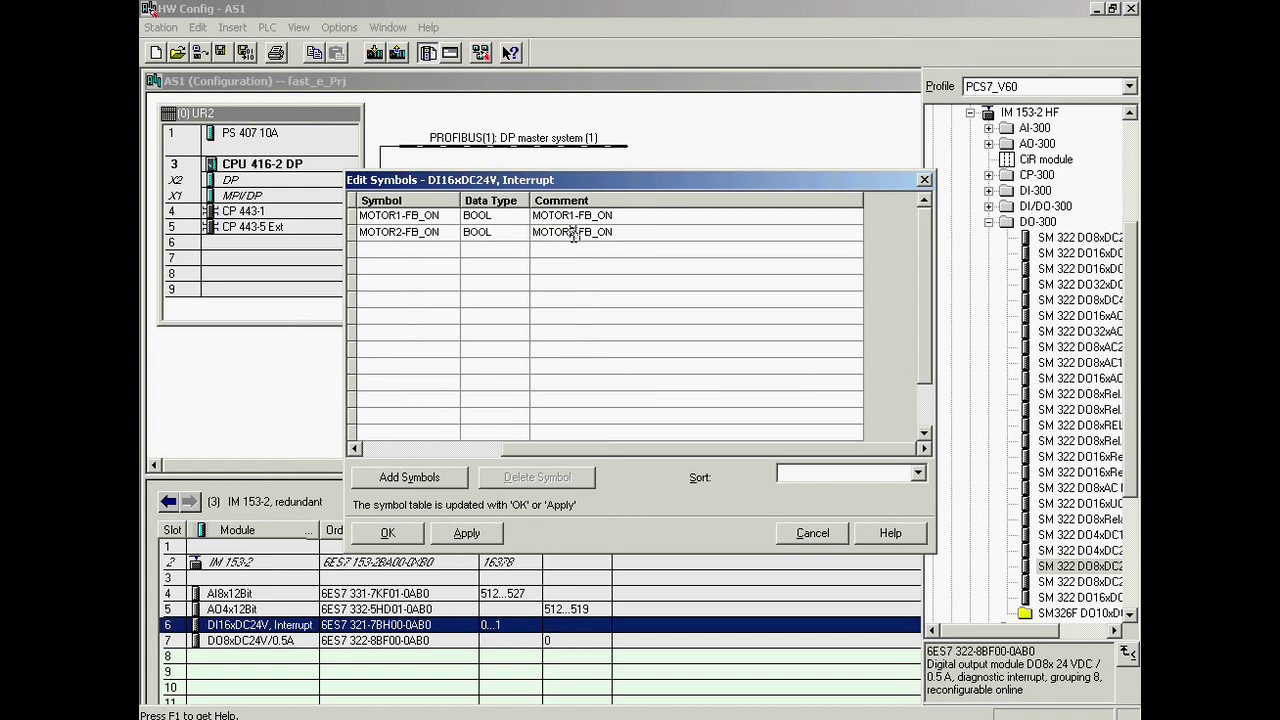
Give the third and fourth inputs symbols and comments VALVE1-FB_OPEN and VALVE1-FB_CLSD
left_click(434, 248)
type("VALVE1-FB_OPEN")
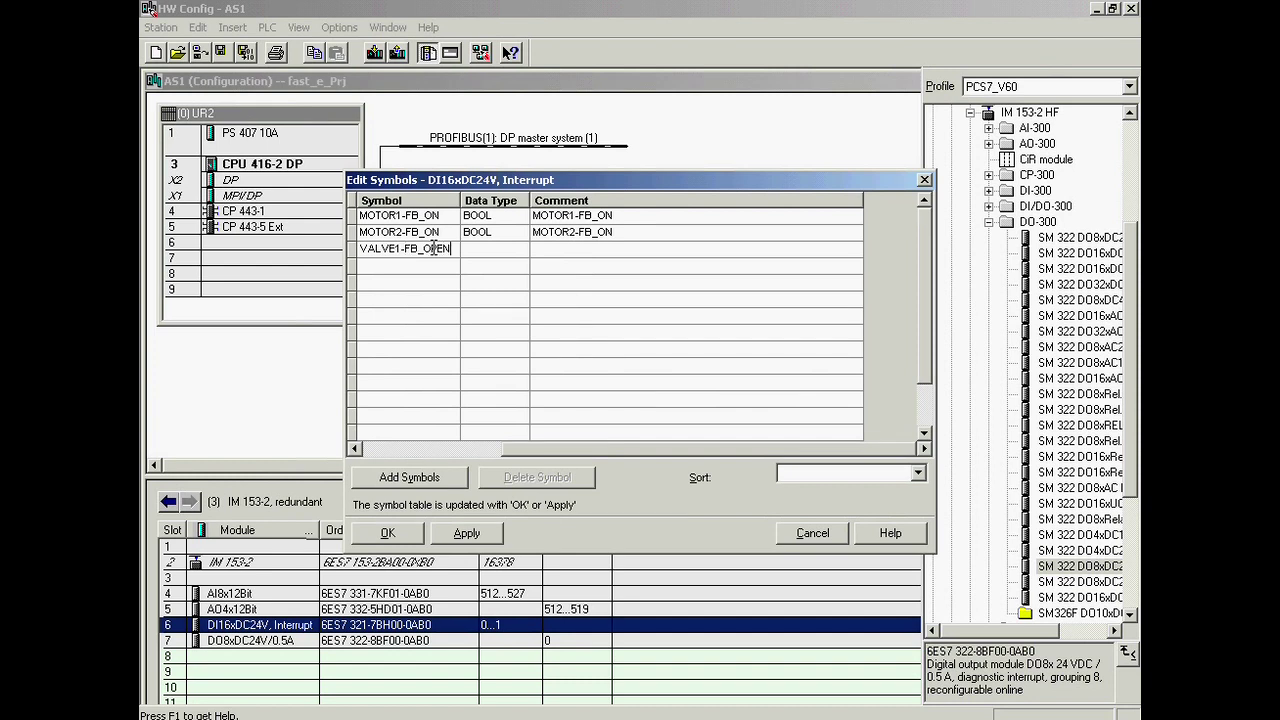
left_click_drag(452, 248, 349, 250)
key("ctrl+c")
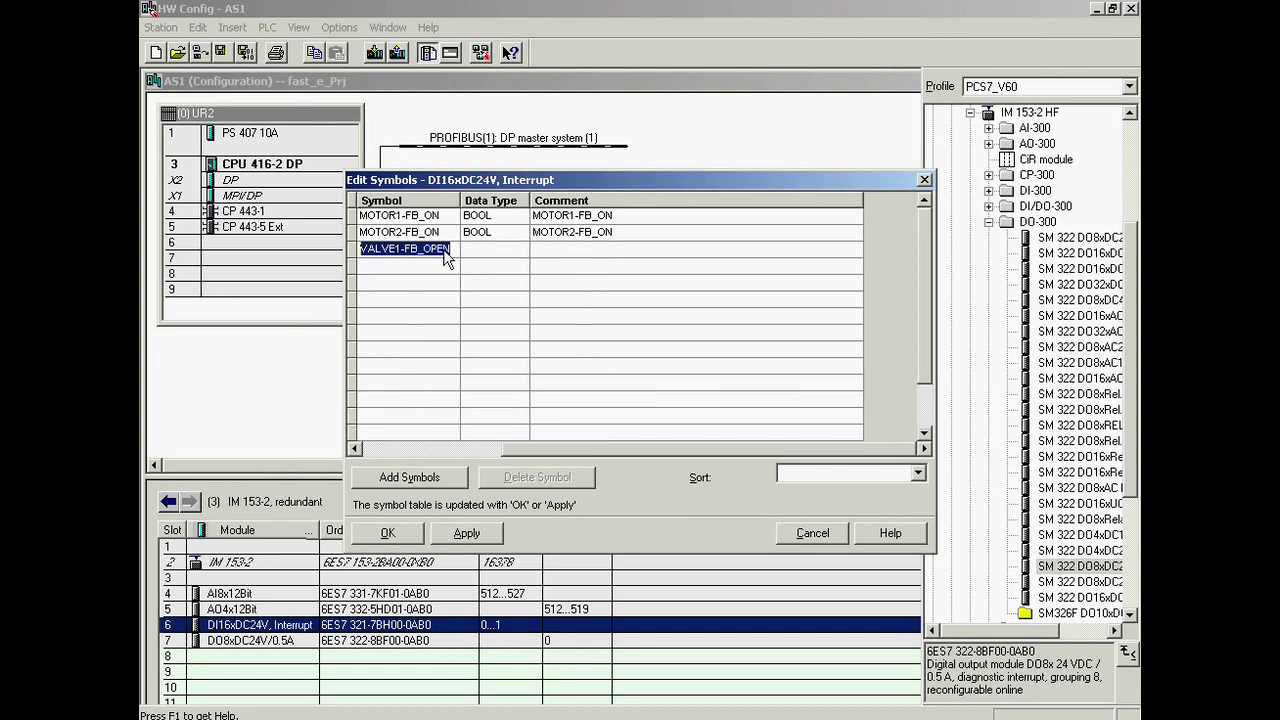
left_click(542, 250)
key("ctrl+v")
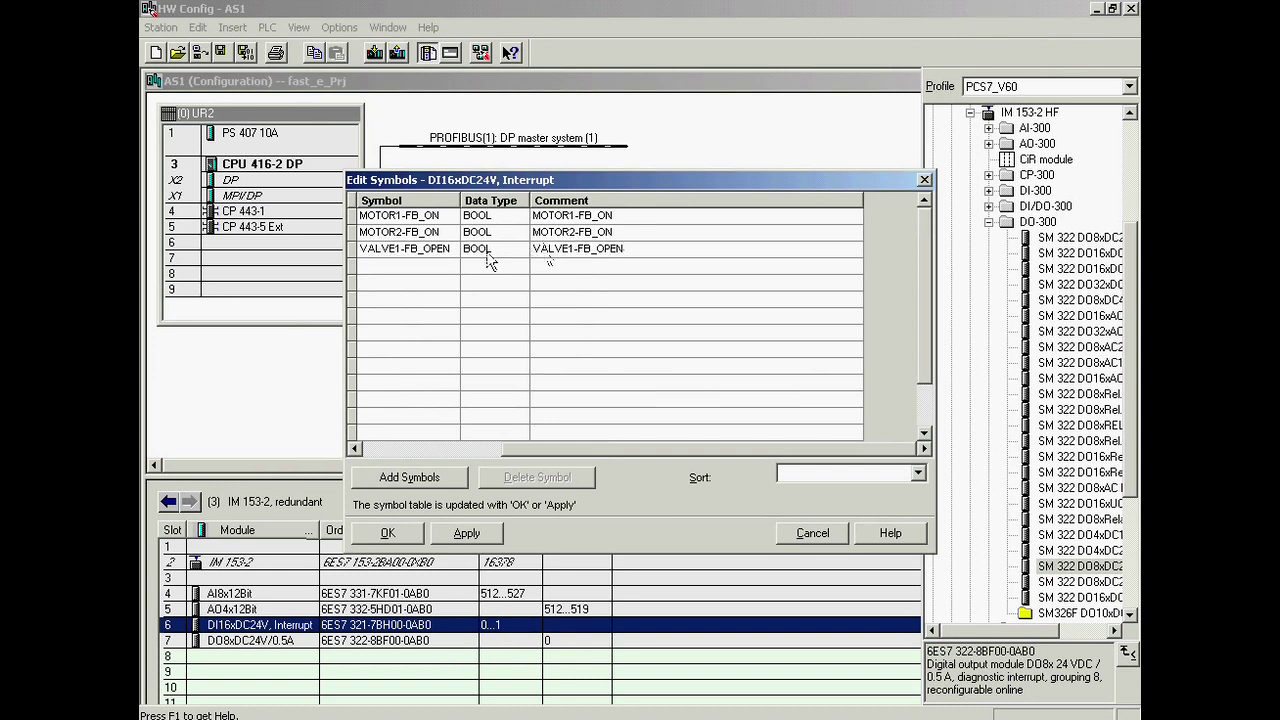
key("ctrl+v")
key("BackSpace")
key("BackSpace")
key("BackSpace")
key("BackSpace")
type("CLSD")
key("shift+Left")
key("shift+Left")
key("shift+Left")
key("shift+Left")
key("shift+Left")
key("shift+Left")
key("shift+Left")
key("shift+Left")
key("shift+Left")
key("shift+Left")
key("shift+Left")
key("shift+Left")
key("shift+Left")
key("shift+Left")
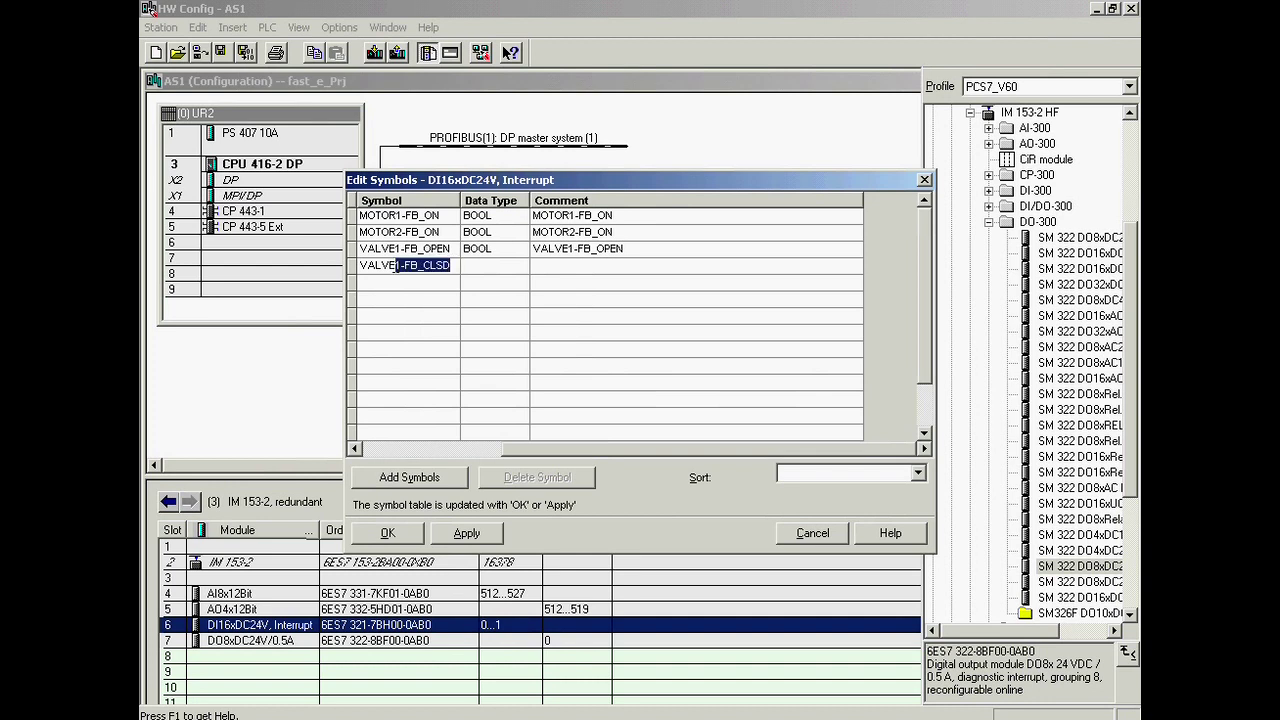
key("ctrl+c")
left_click(545, 266)
key("ctrl+v")
Give the fifth input symbol and comment VALVE2-FB_OPEN
left_click(433, 283)
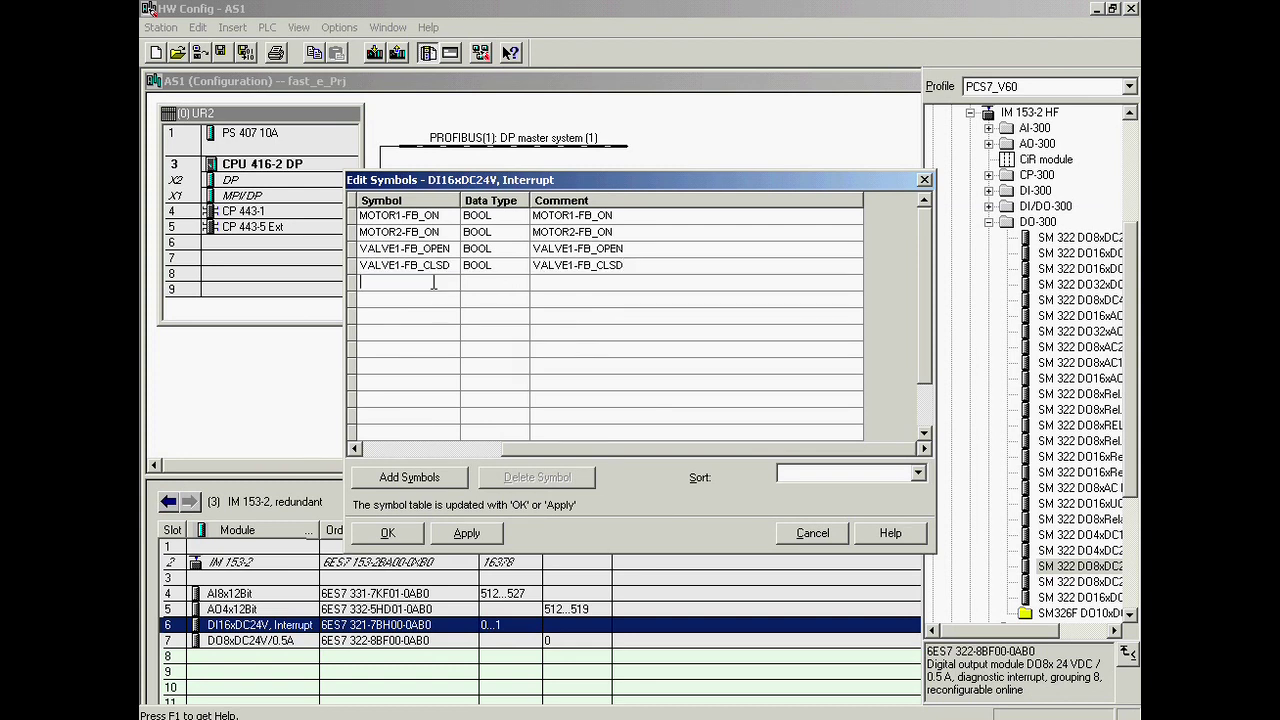
key("ctrl+v")
left_click(404, 282)
key("BackSpace")
type("2")
left_click(452, 283)
key("BackSpace")
key("BackSpace")
key("BackSpace")
key("BackSpace")
type("OPEN")
key("Return")
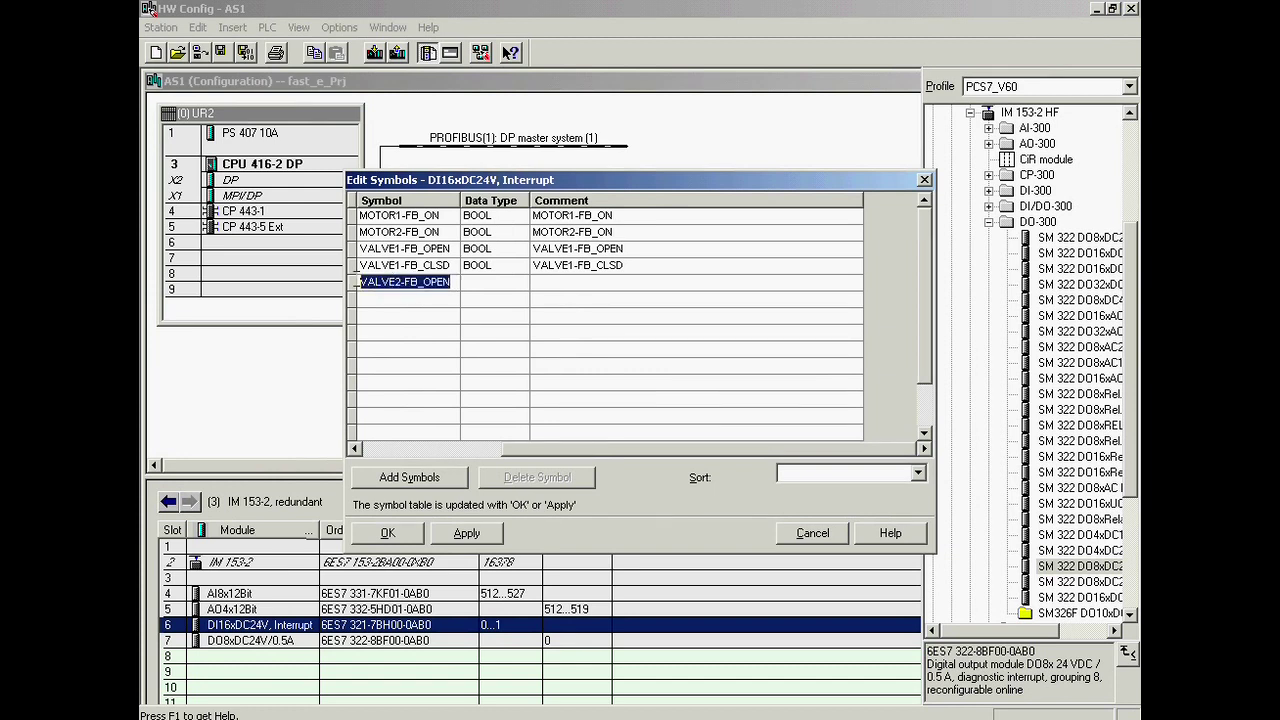
left_click(546, 285)
key("ctrl+v")
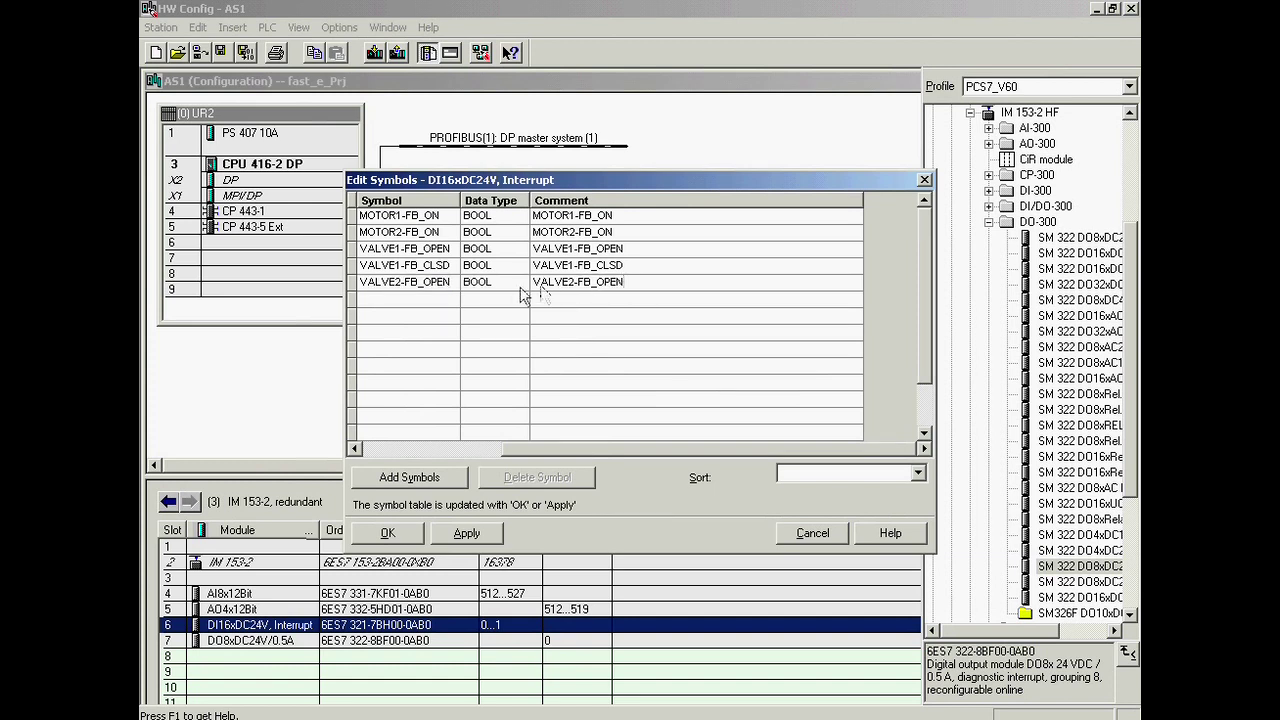
Give the sixth input symbol and comment VALVE2-FB_CLSD, then confirm the symbols
left_click(440, 300)
key("ctrl+v")
key("BackSpace")
key("BackSpace")
key("BackSpace")
key("BackSpace")
type("CLSD")
key("Return")
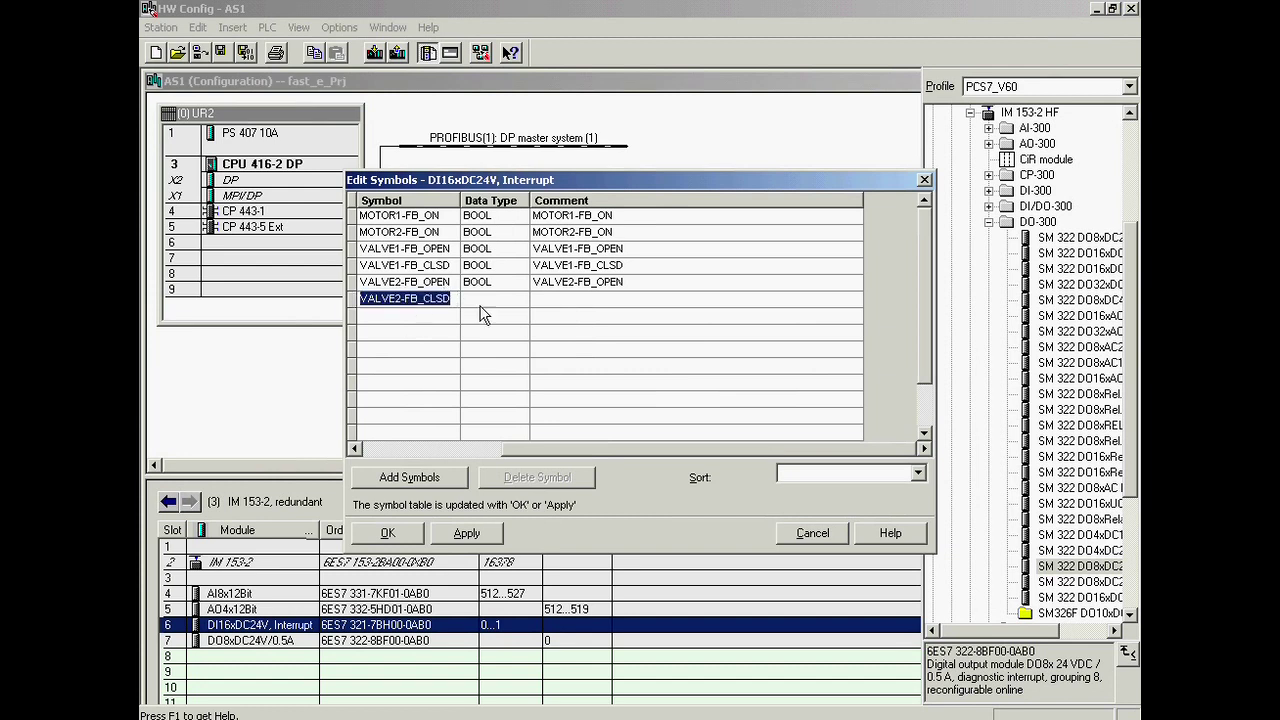
left_click(547, 307)
key("ctrl+v")
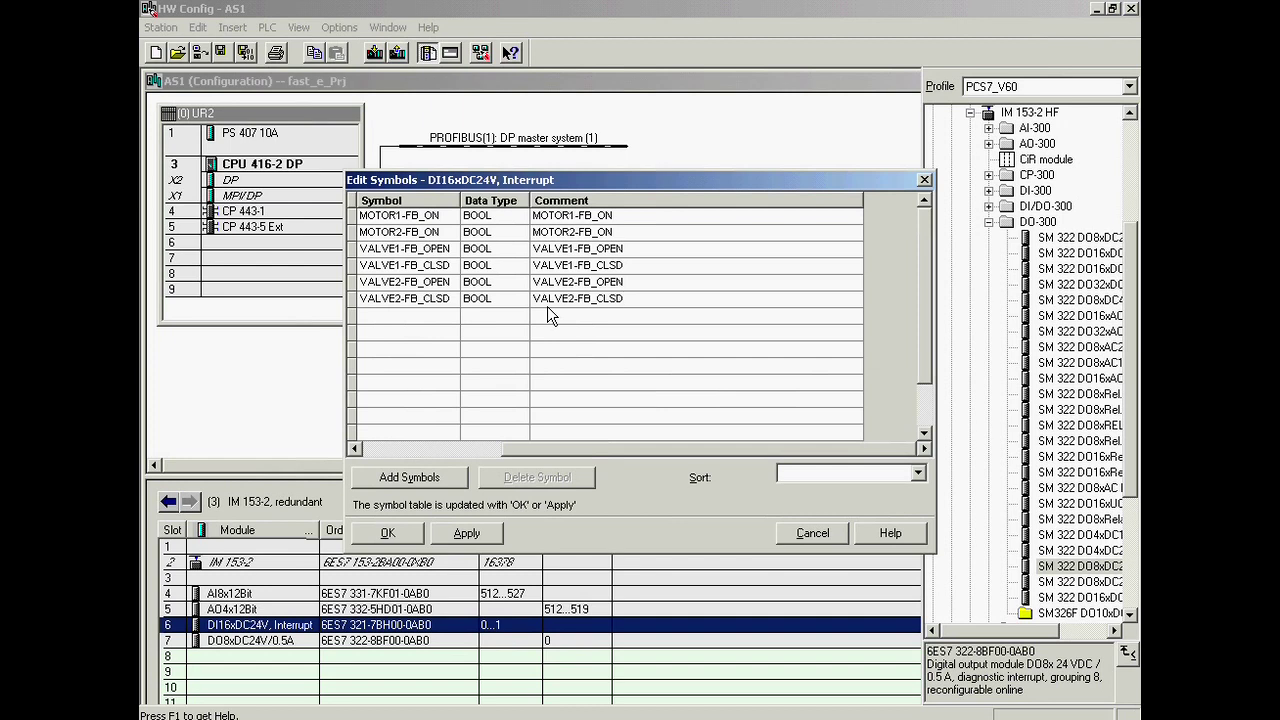
left_click(380, 534)
Open Edit Symbols for the DO8xDC24V/0.5A module in slot 7
left_click_drag(335, 609, 295, 650)
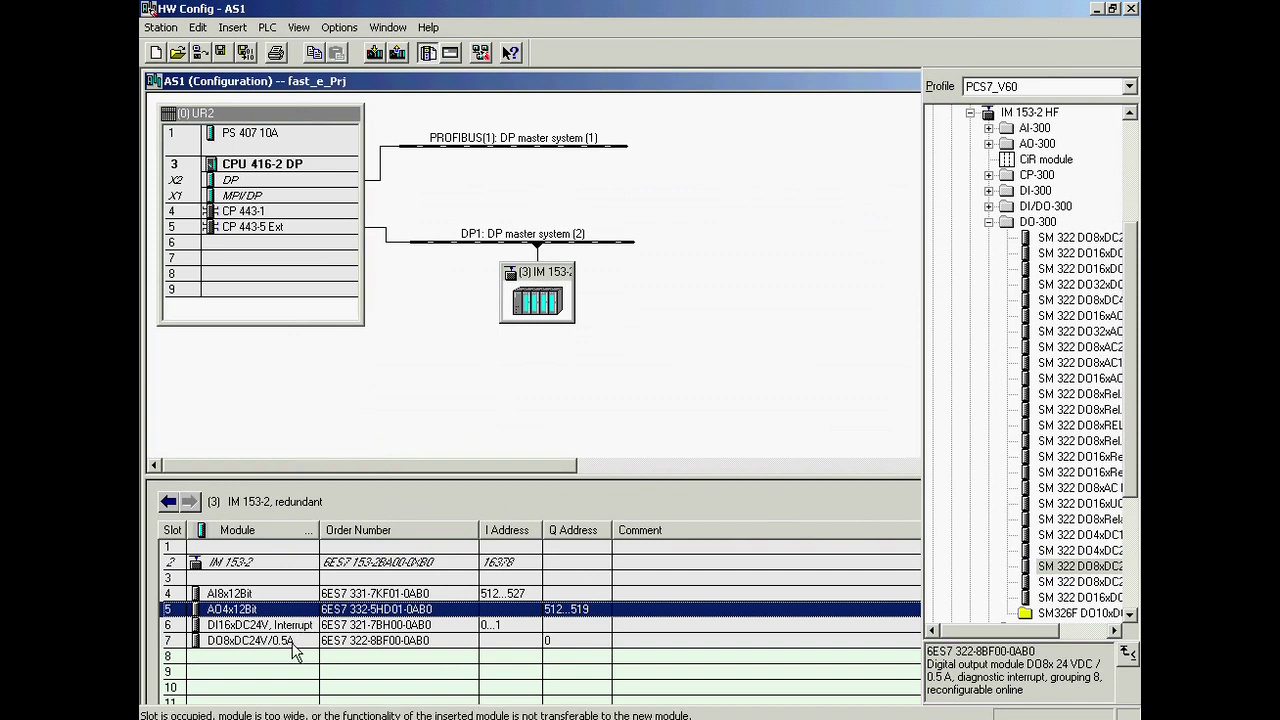
left_click(293, 645)
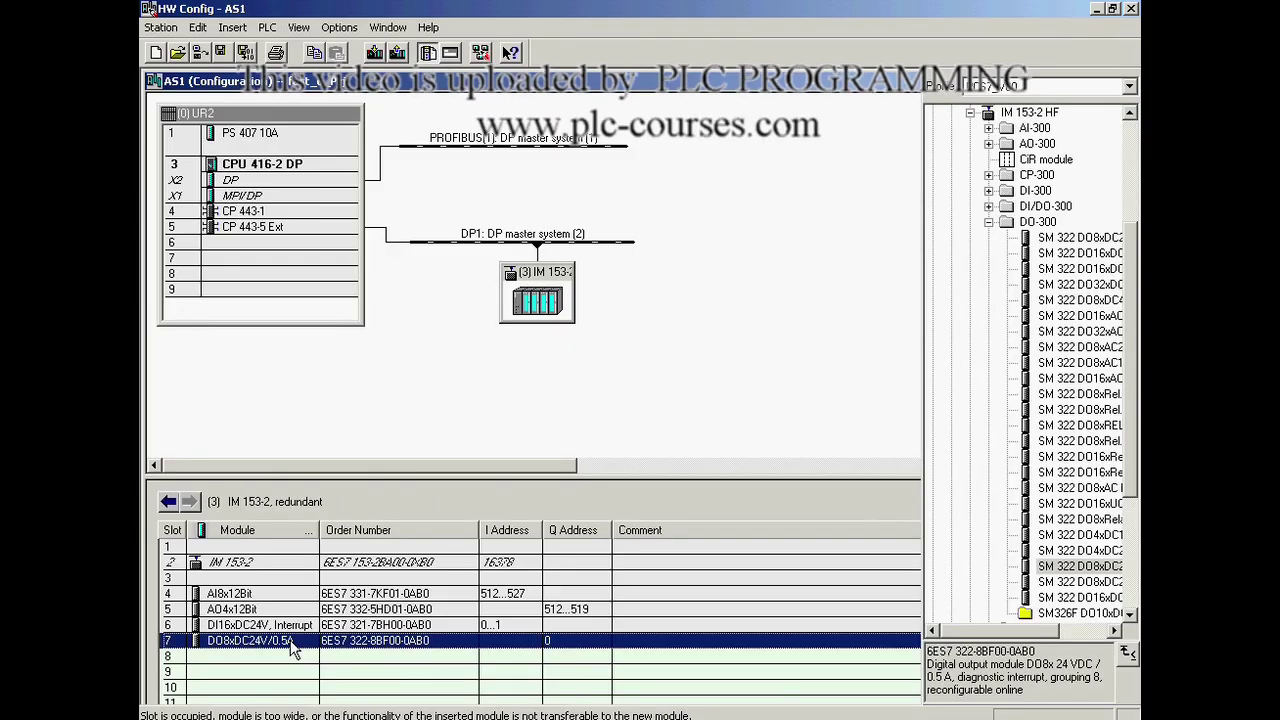
right_click(292, 648)
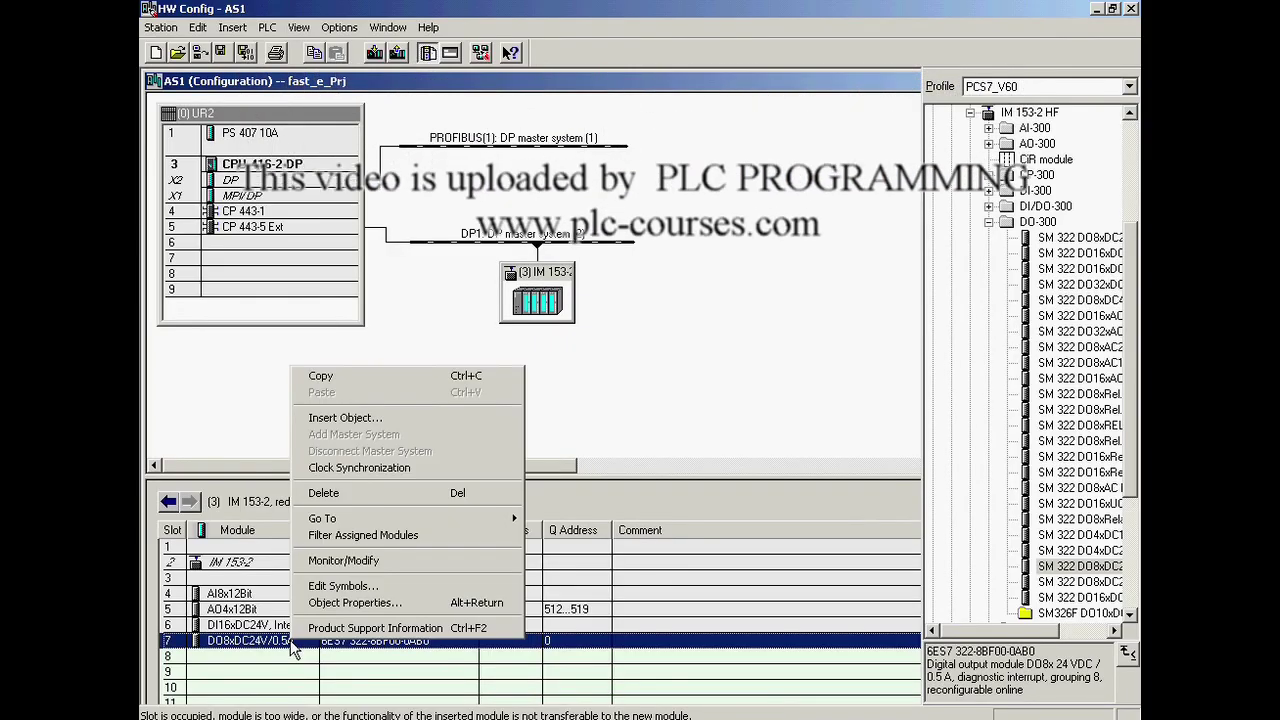
left_click(328, 587)
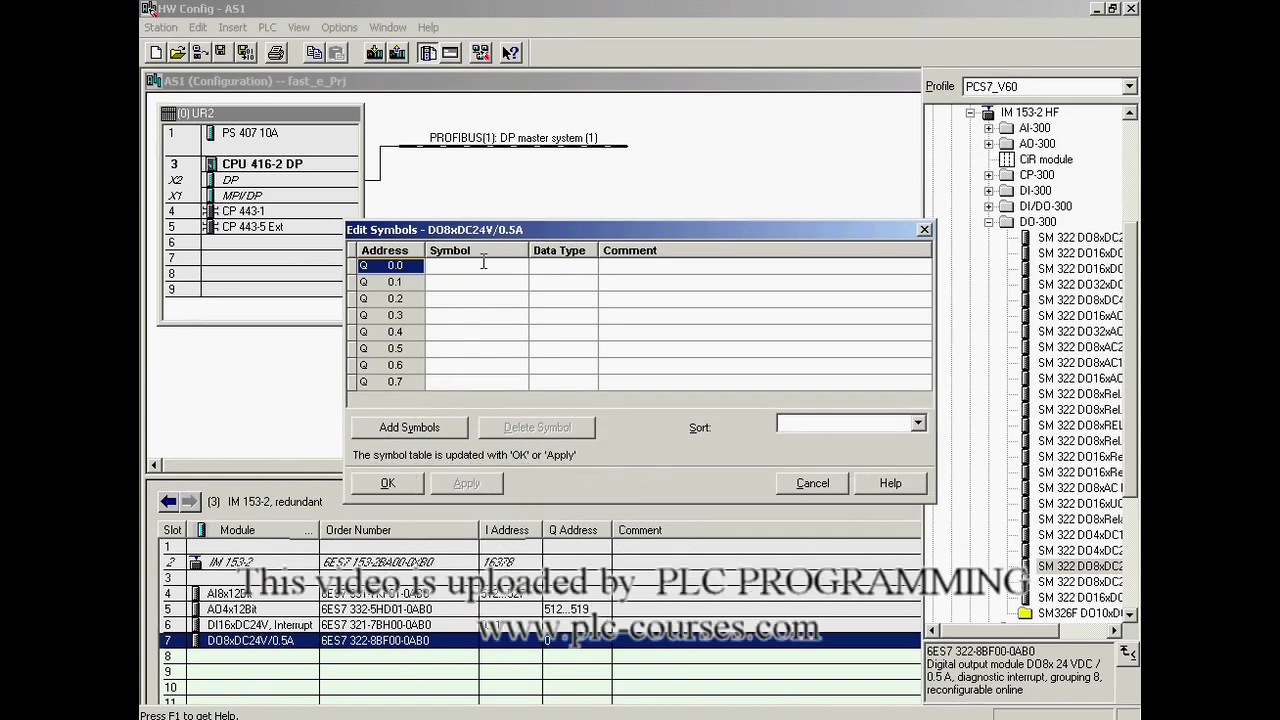
Give output Q 0.0 the symbol MOTOR1-OUT with a matching MOTOR1-OUT comment
left_click(533, 275)
type("MOTOR1-OUT")
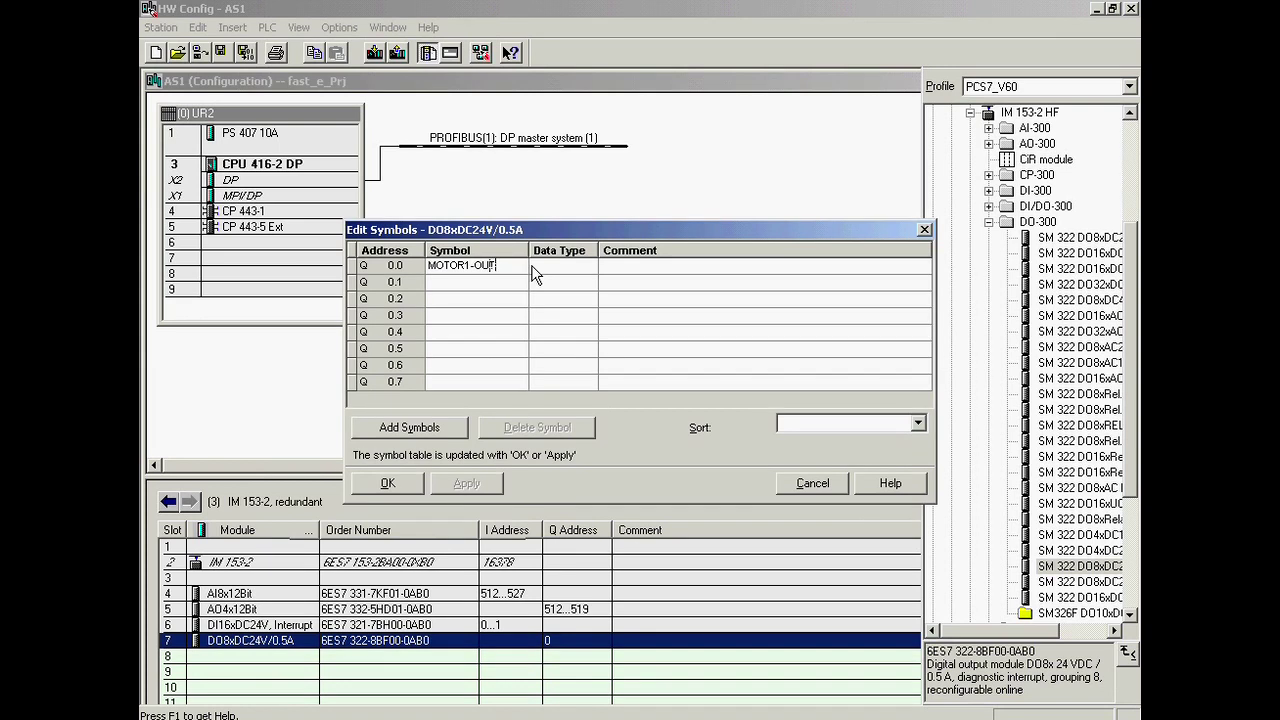
left_click_drag(514, 265, 410, 265)
key("ctrl+c")
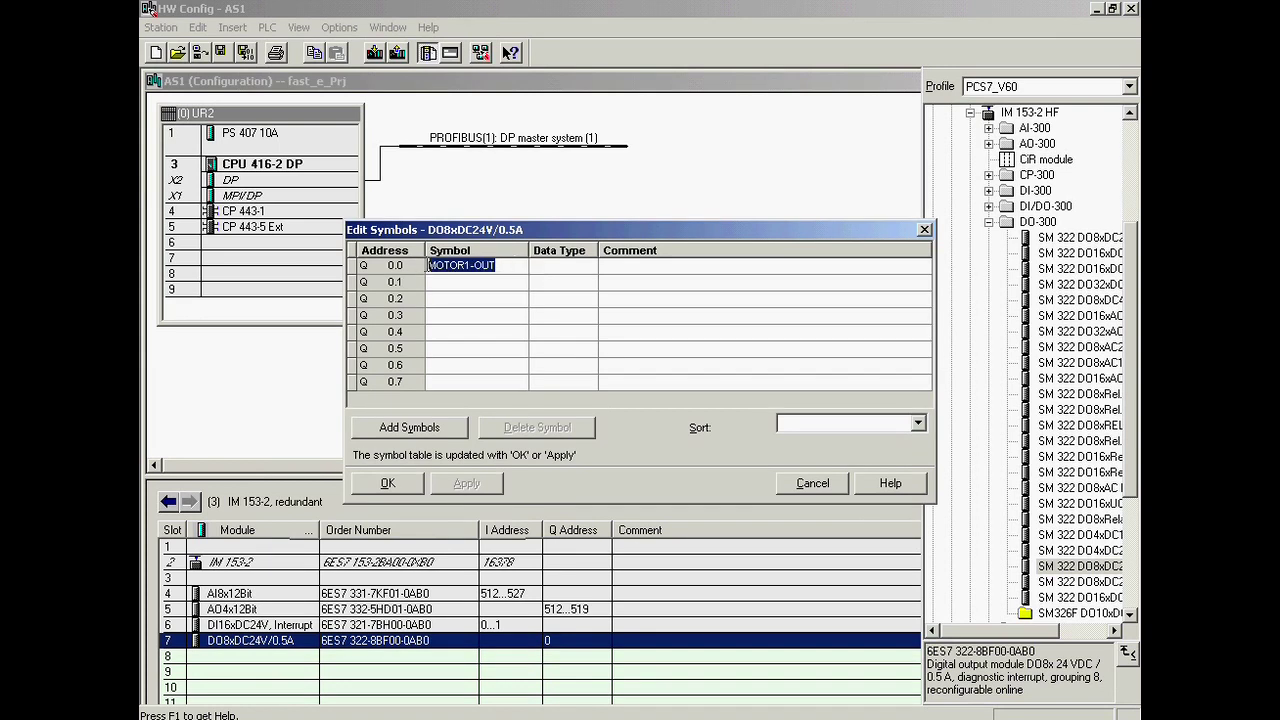
left_click(609, 266)
key("ctrl+v")
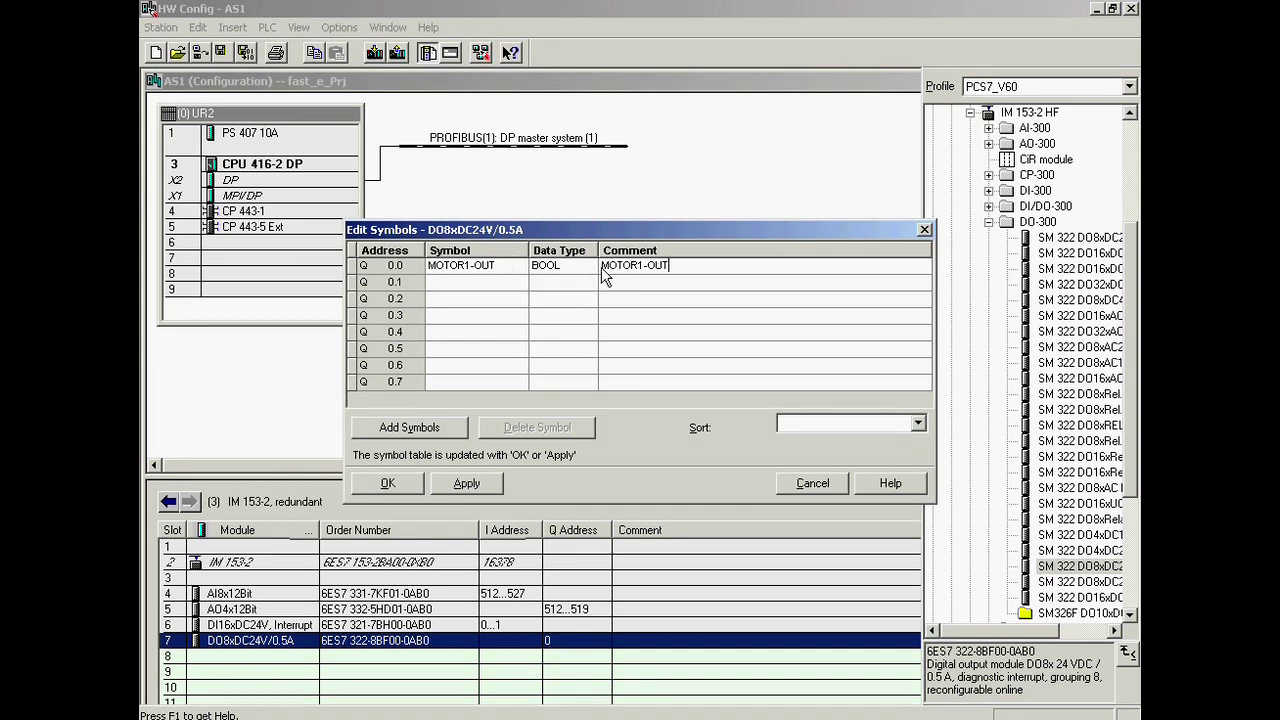
Give output Q 0.1 the symbol MOTOR2-OUT with a matching MOTOR2-OUT comment
left_click(509, 282)
key("ctrl+v")
left_click(474, 282)
key("BackSpace")
type("2")
left_click_drag(496, 282, 423, 287)
key("ctrl+c")
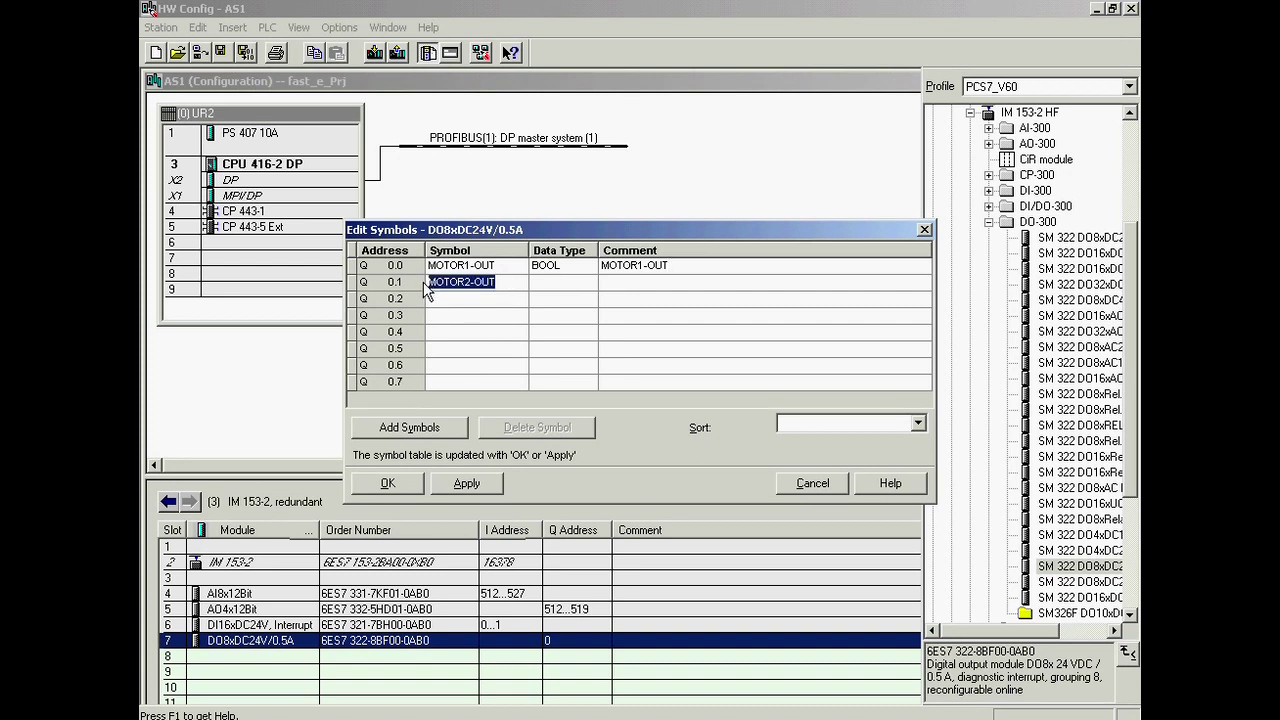
left_click(611, 284)
key("ctrl+v")
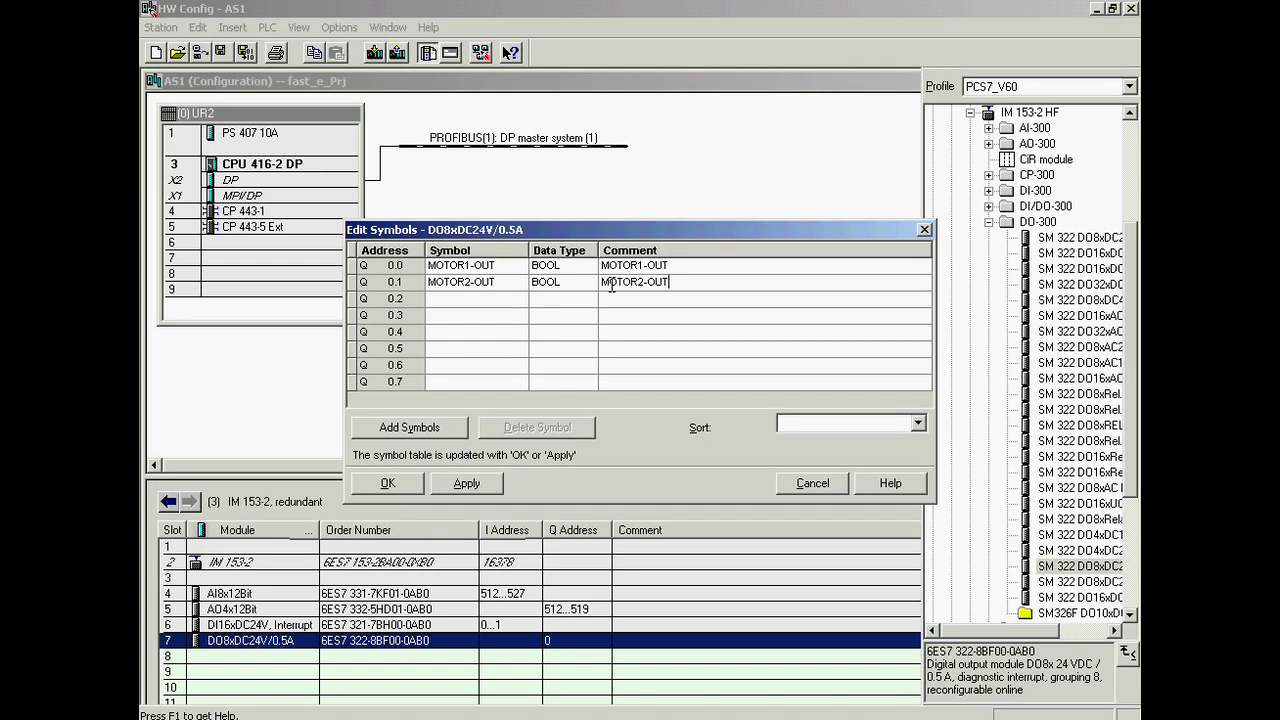
Give output Q 0.2 the symbol VALVE1-OUT with a matching VALVE1-OUT comment
left_click(507, 299)
type("VALVE1-OUT")
left_click_drag(507, 299, 428, 291)
key("ctrl+c")
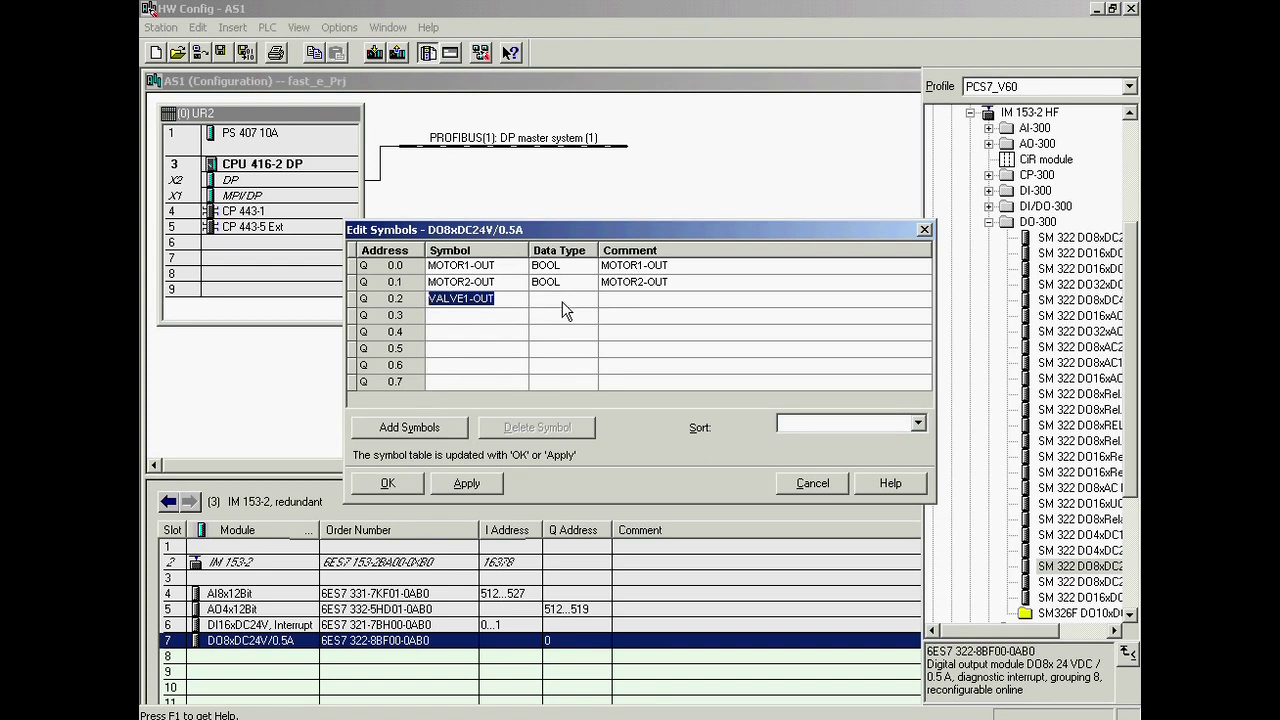
left_click(607, 302)
key("ctrl+v")
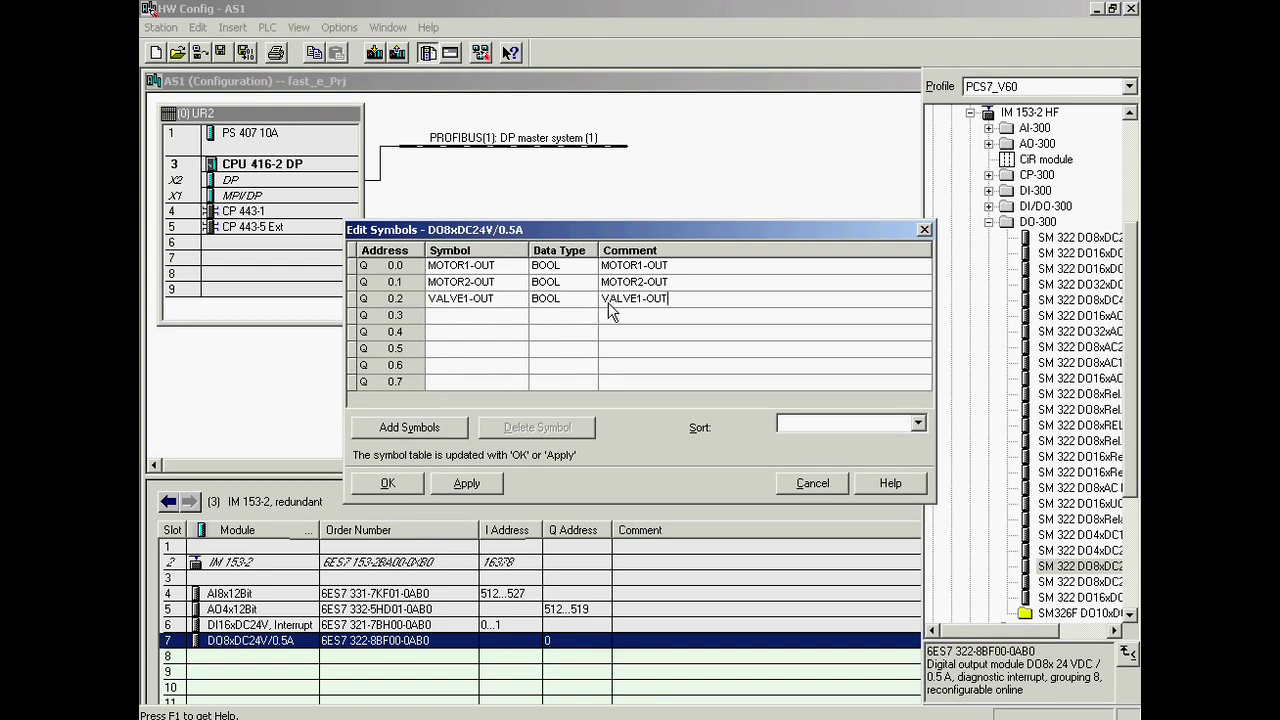
Give Q 0.3 the symbol and comment VALVE2-OUT, then accept the symbol table
left_click(500, 315)
key("ctrl+v")
left_click_drag(495, 316, 427, 316)
key("ctrl+c")
left_click(686, 315)
key("ctrl+v")
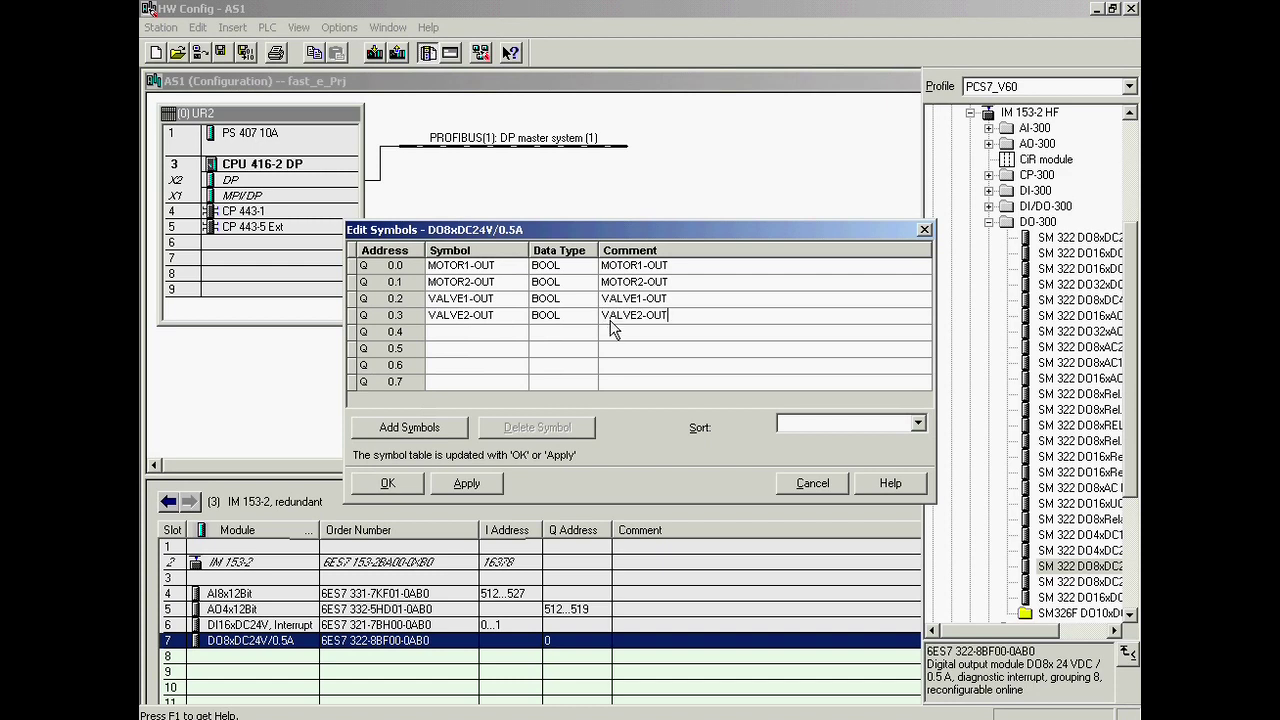
left_click(388, 484)
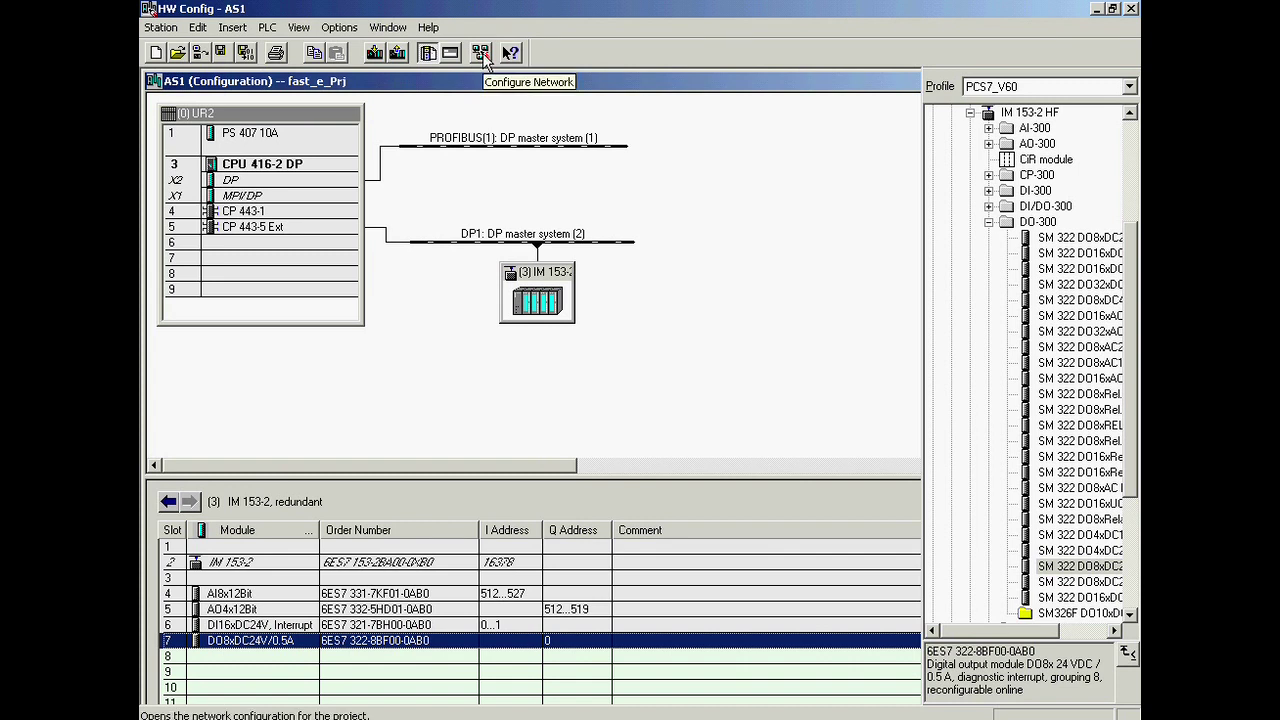
Open NetPro on the fast_e_Prj network and select KH1D690D's WinCC Application to view its connections
left_click(481, 53)
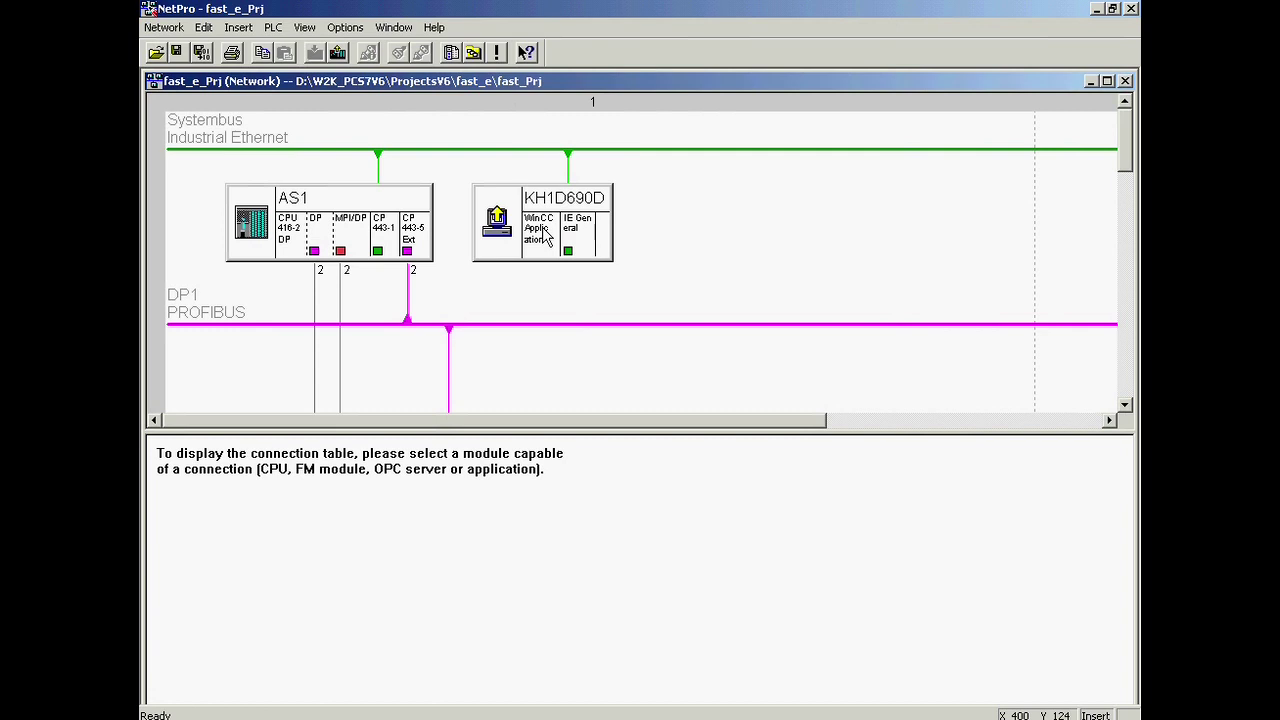
left_click(541, 230)
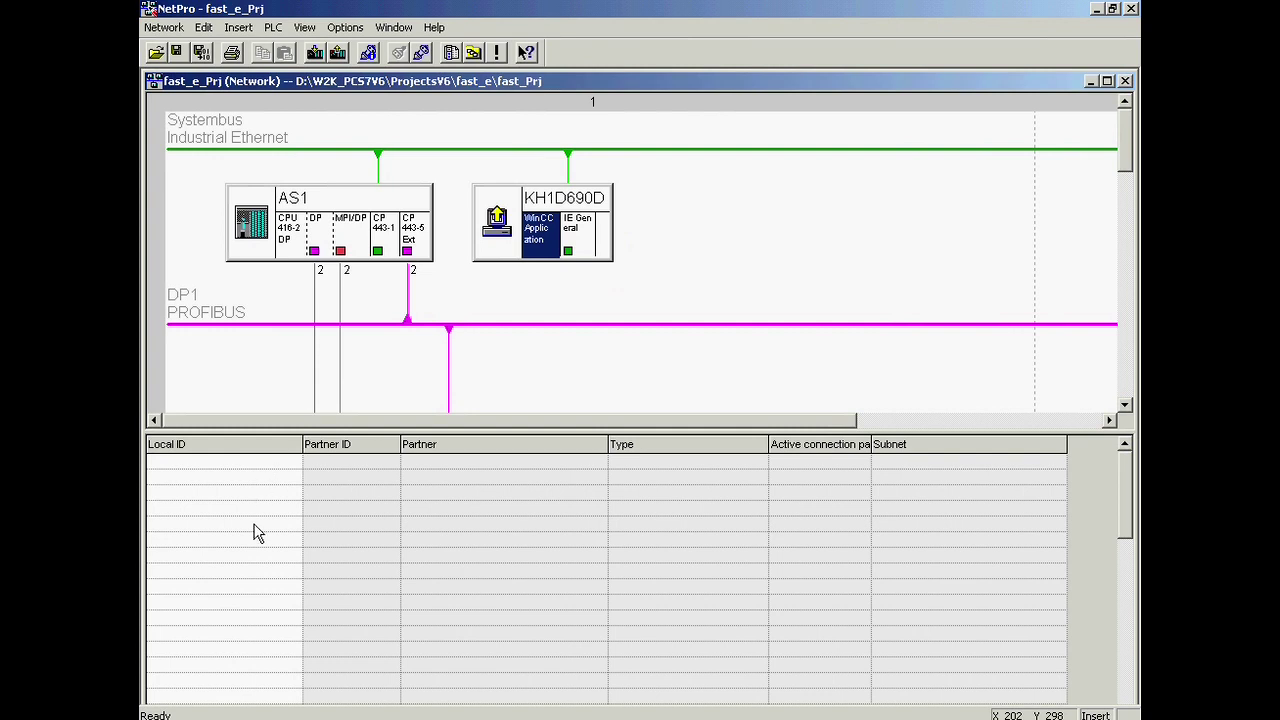
Create an S7 connection from the WinCC Application to AS1's CPU 416-2 DP with local ID OS1_AS1
double_click(257, 470)
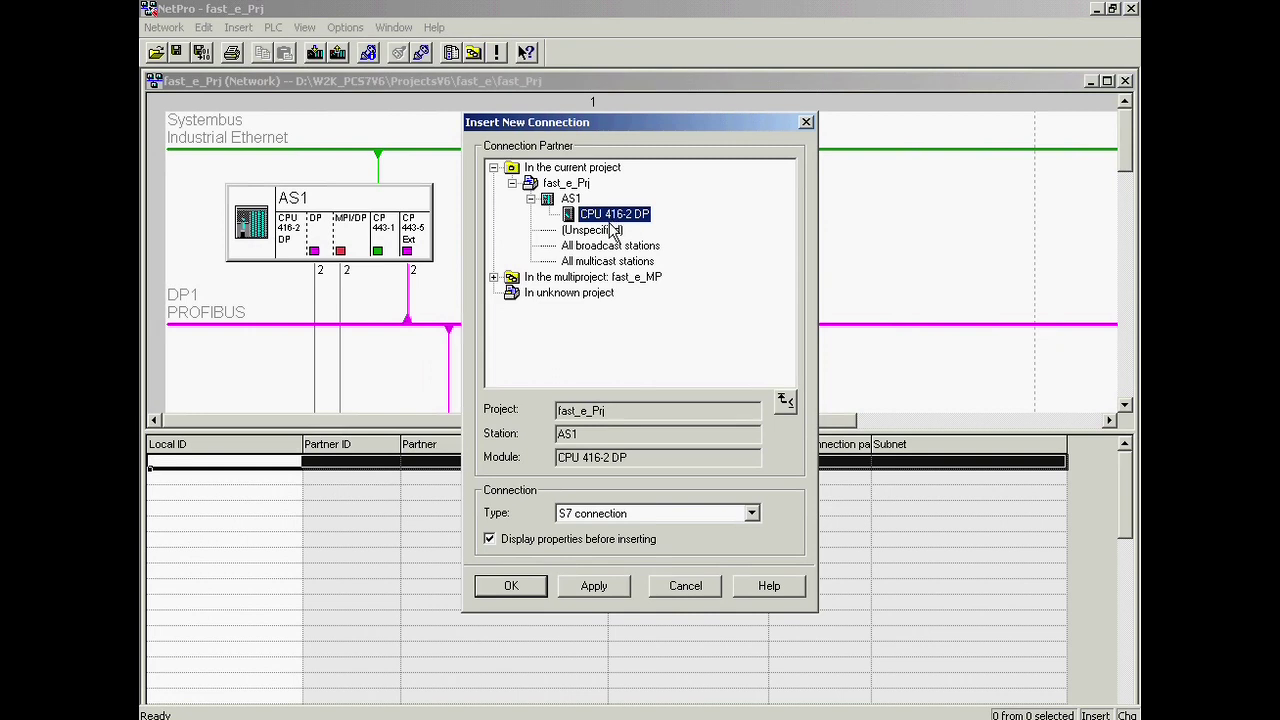
left_click(508, 586)
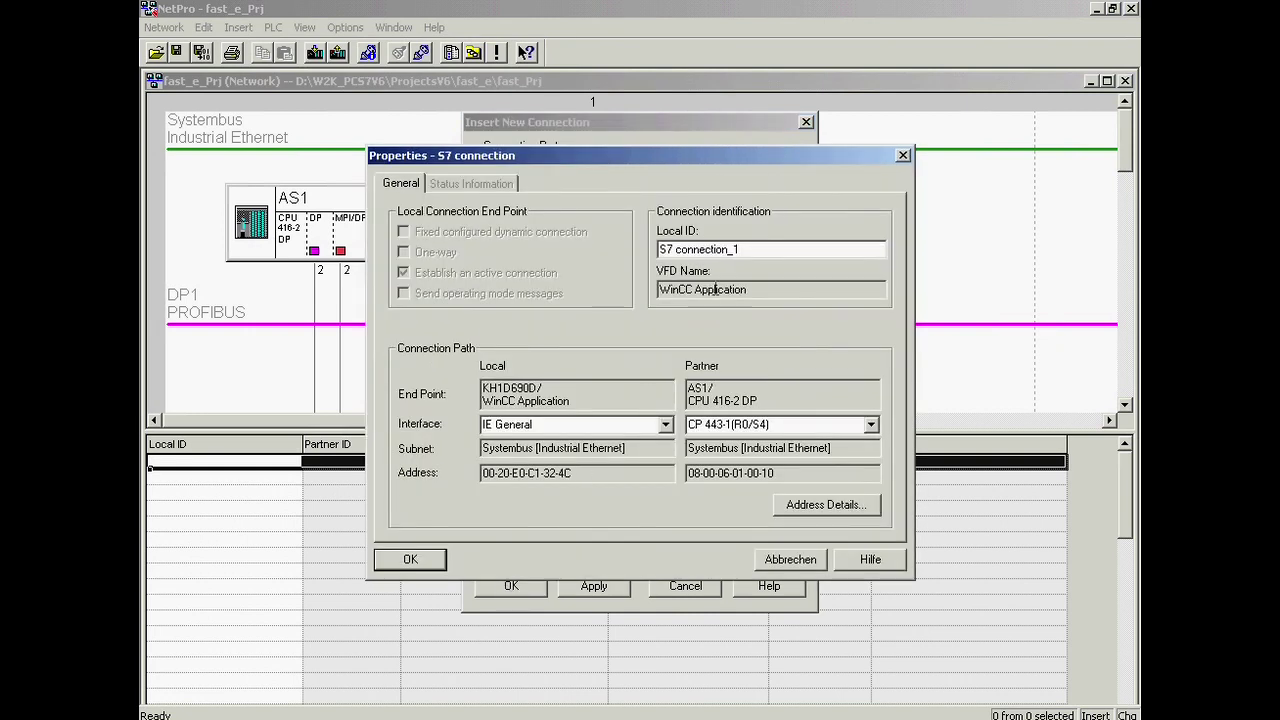
left_click_drag(738, 249, 652, 249)
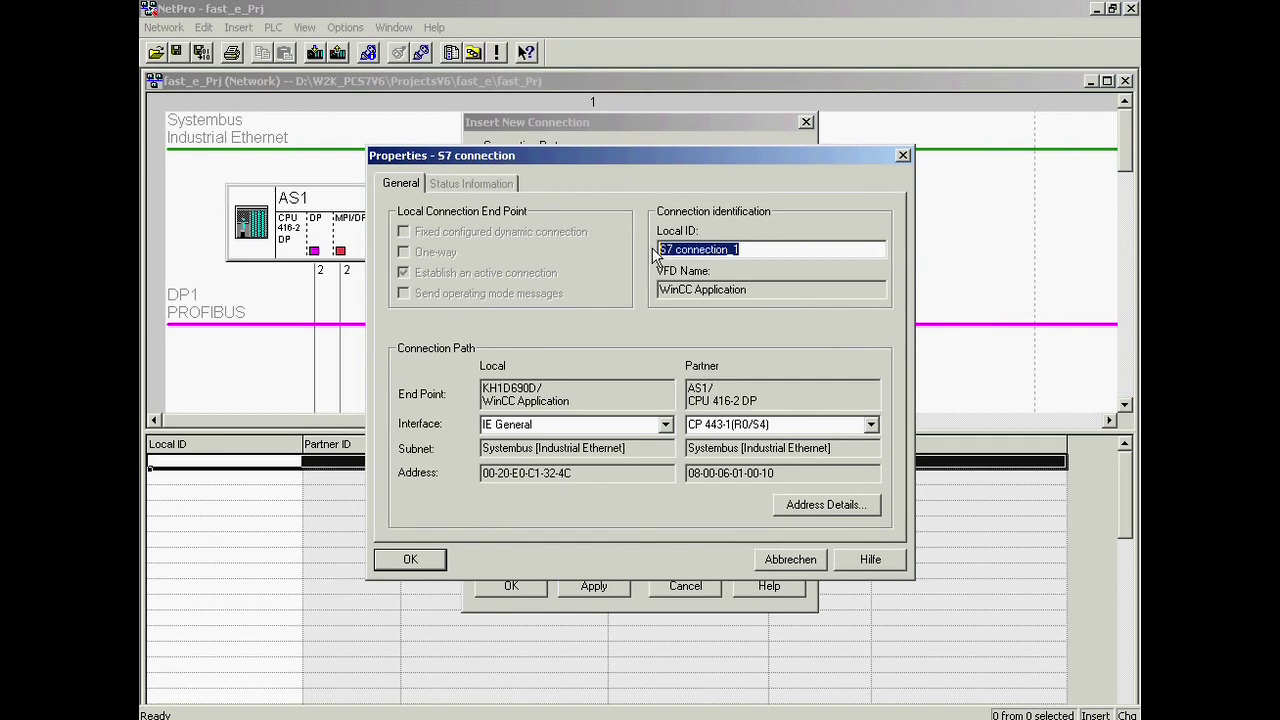
type("OS1_AS1")
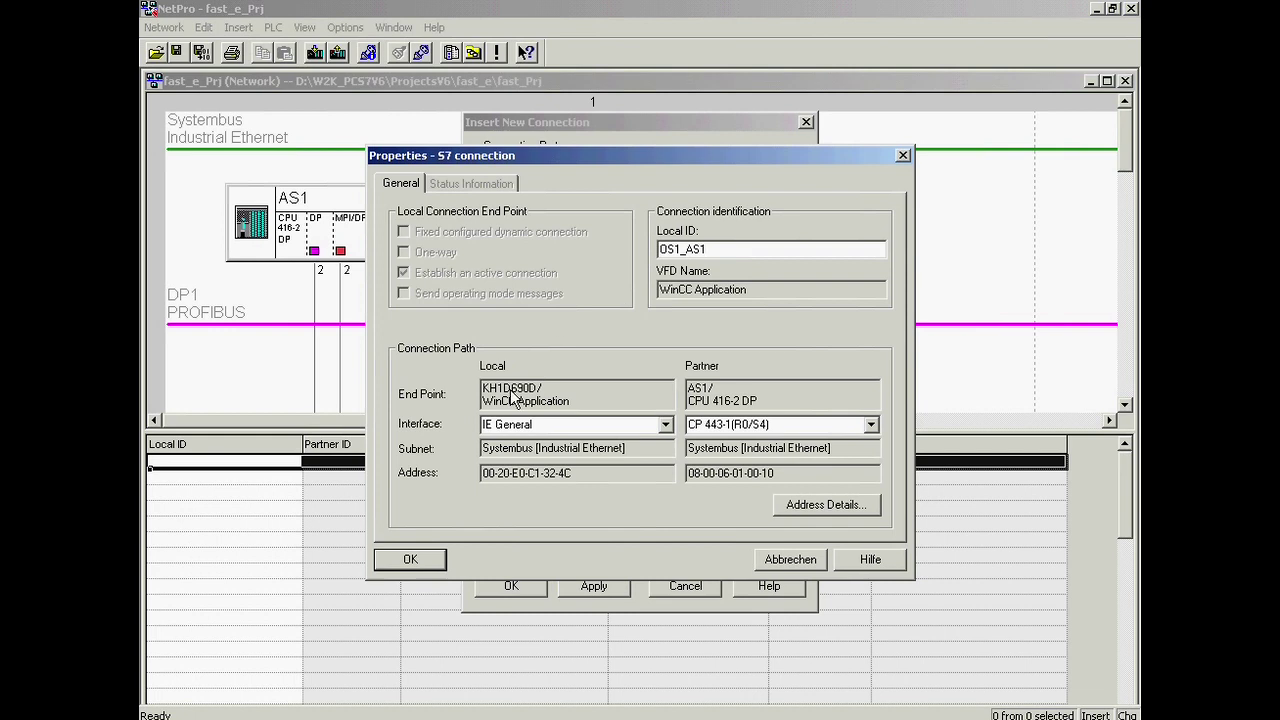
left_click(405, 559)
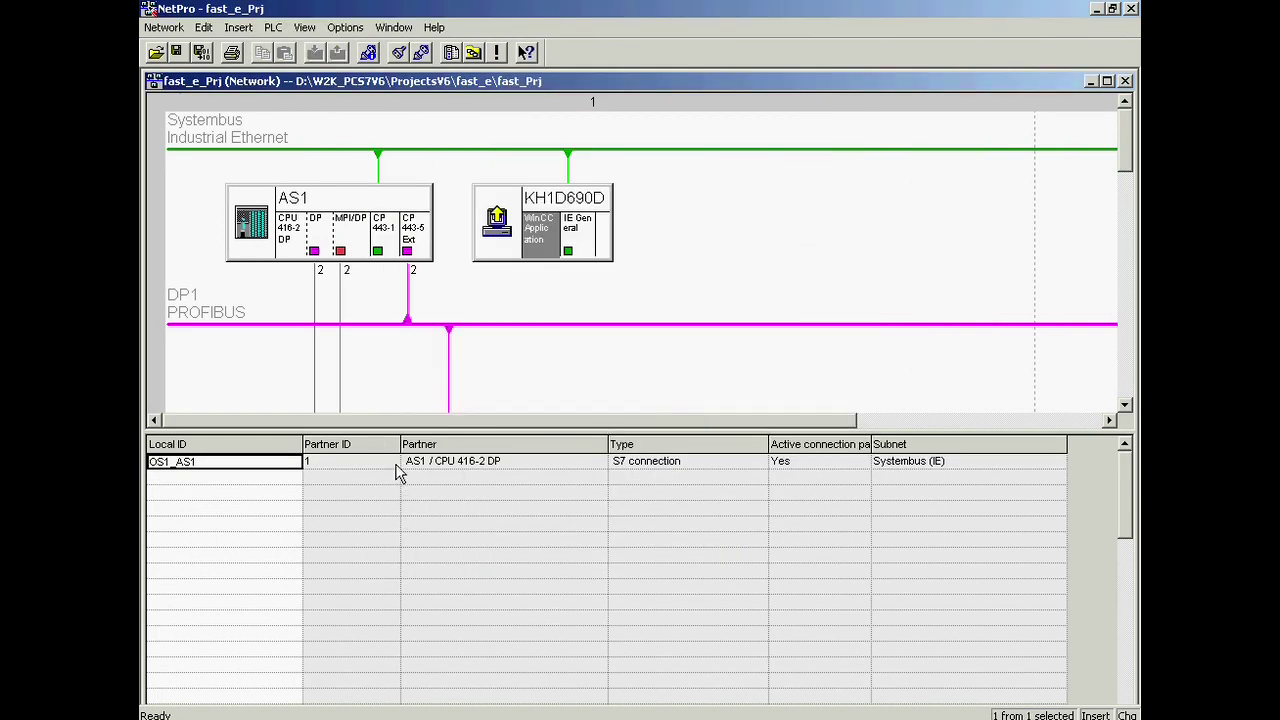
Save and compile the network, compiling changes only, then close the error-free consistency-check output
left_click(164, 27)
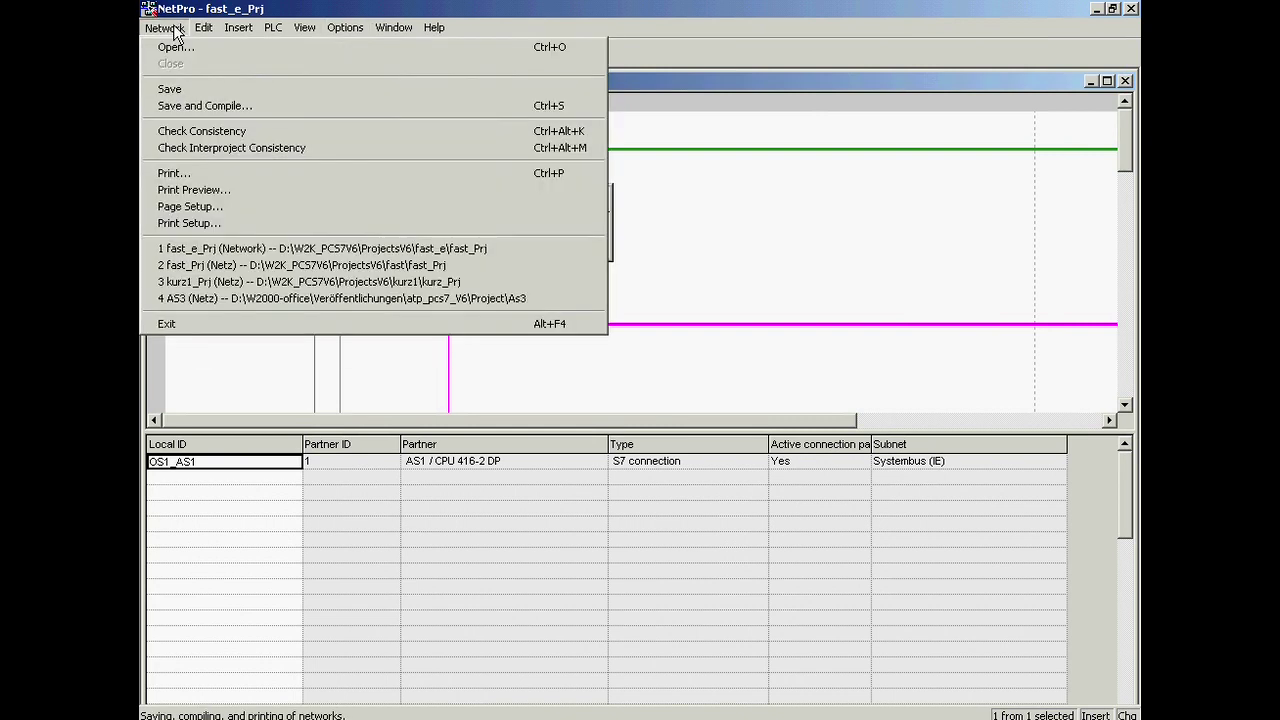
left_click(185, 105)
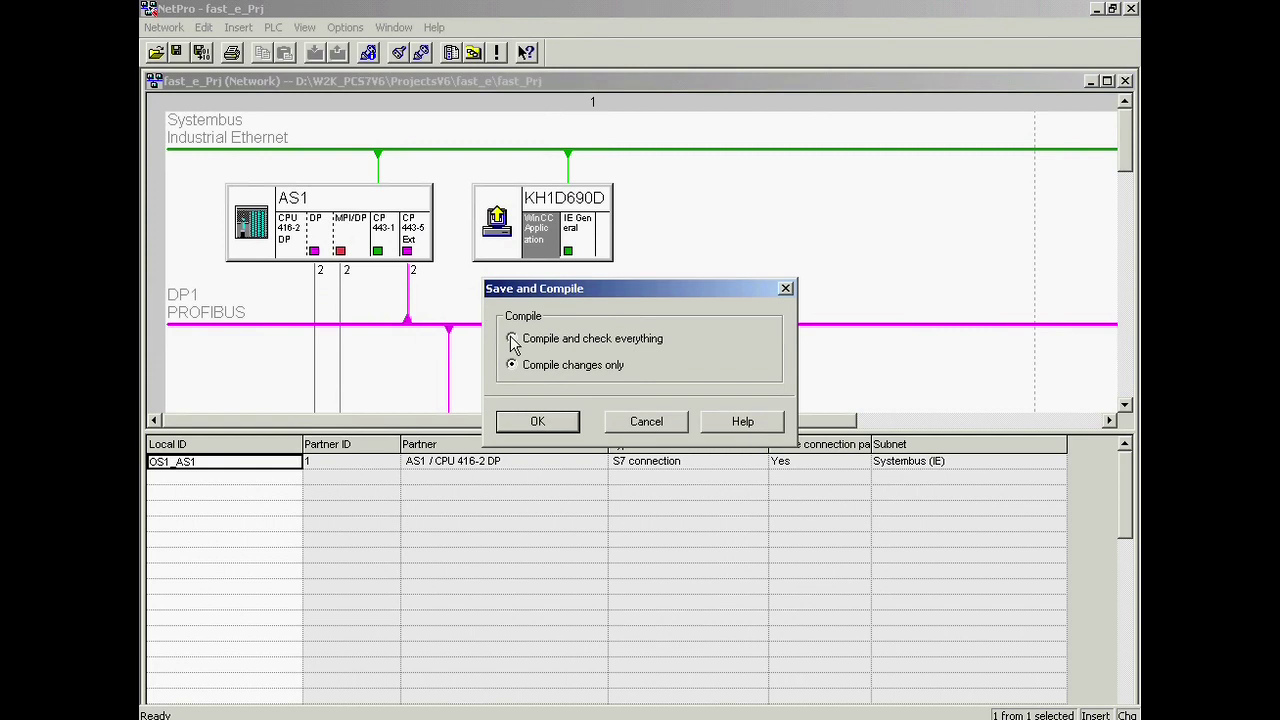
left_click(522, 420)
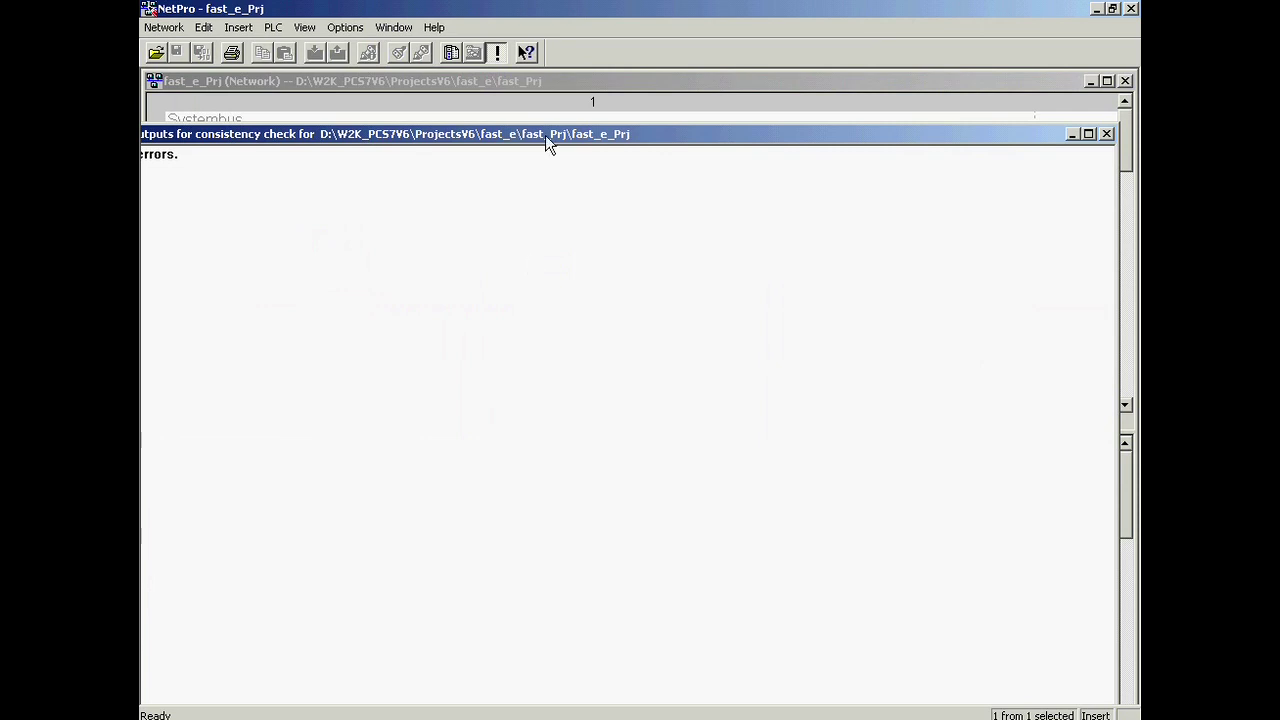
left_click_drag(545, 135, 589, 125)
left_click_drag(714, 124, 706, 124)
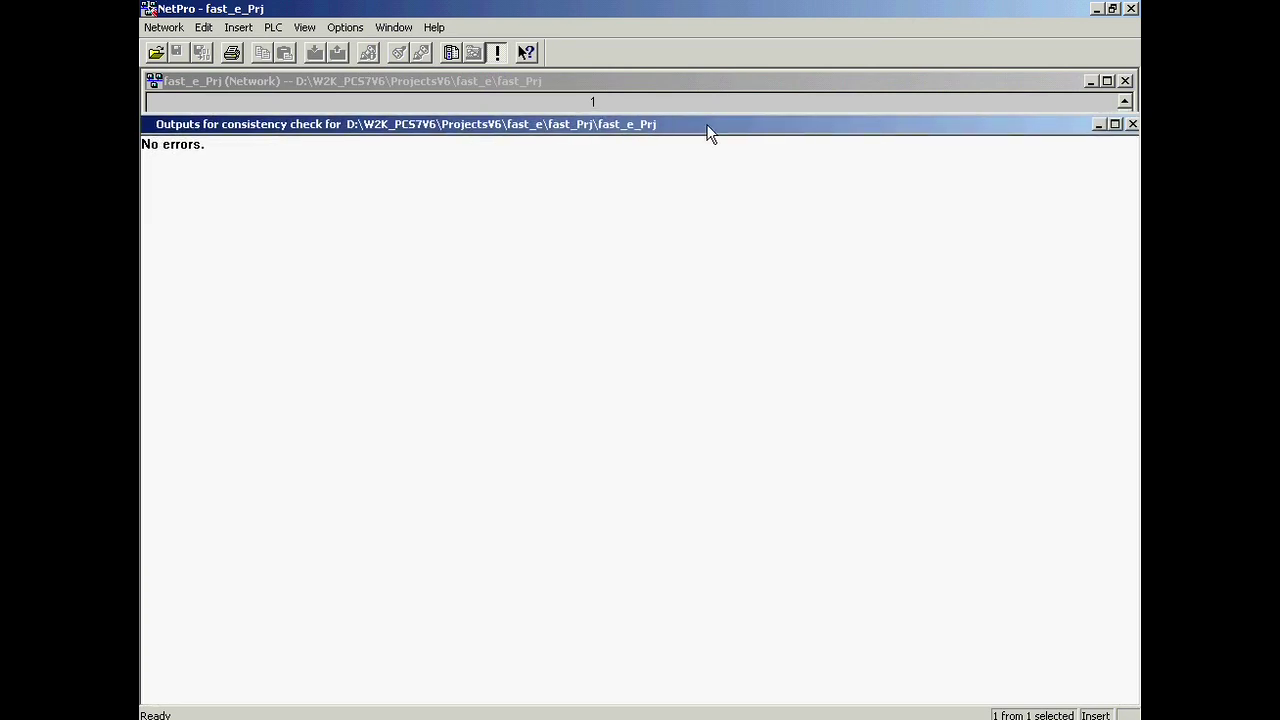
left_click(1128, 124)
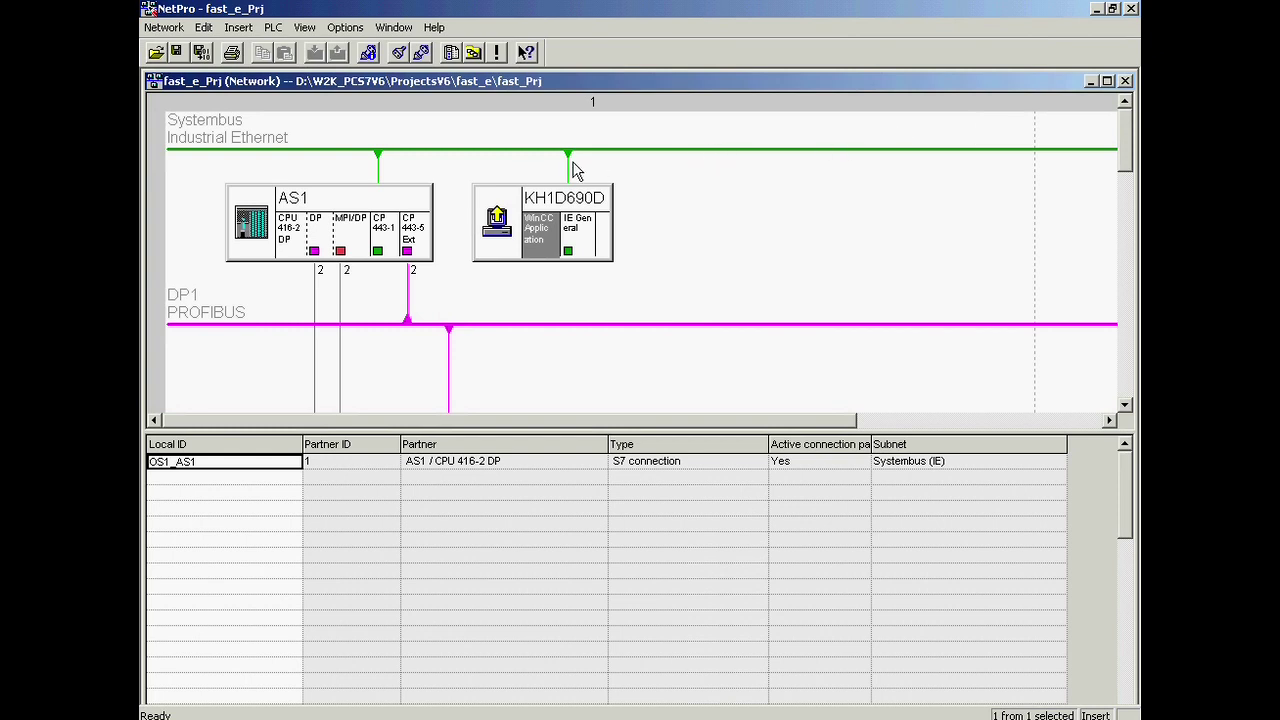
Download the selected AS1 station to its CPU 416-2 DP, confirming both overwrite prompts
left_click(343, 201)
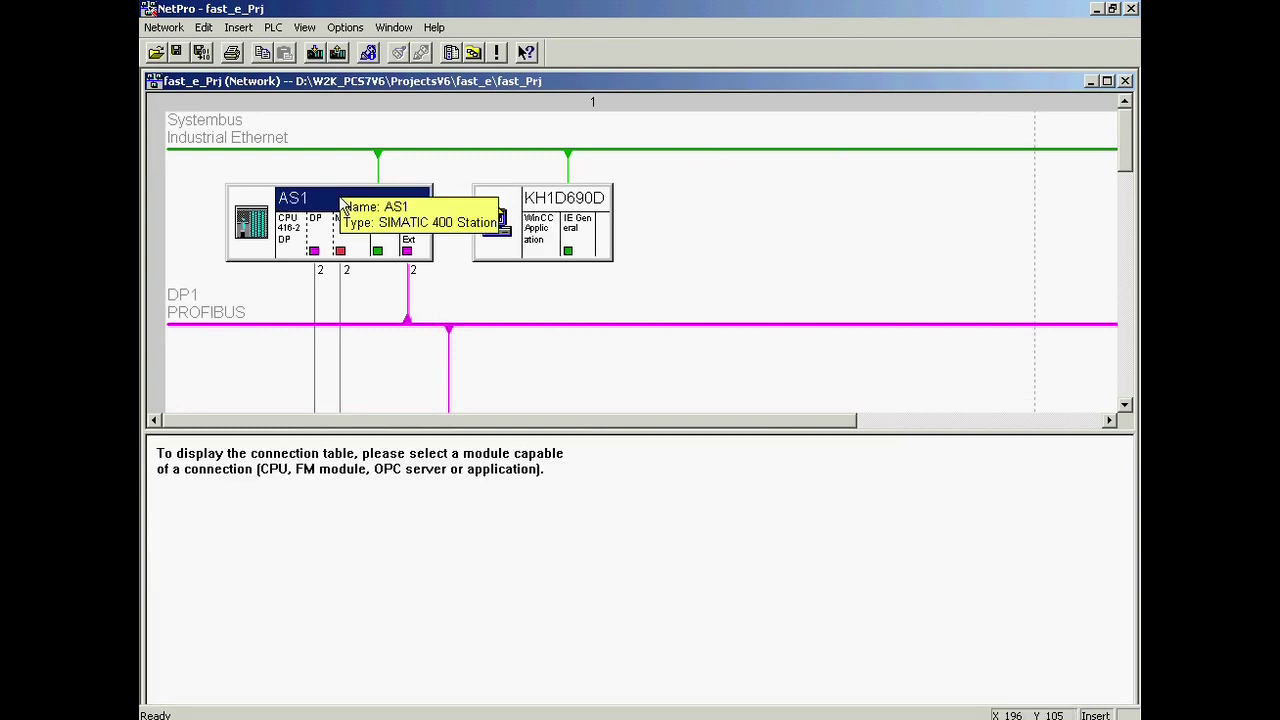
left_click_drag(343, 201, 341, 201)
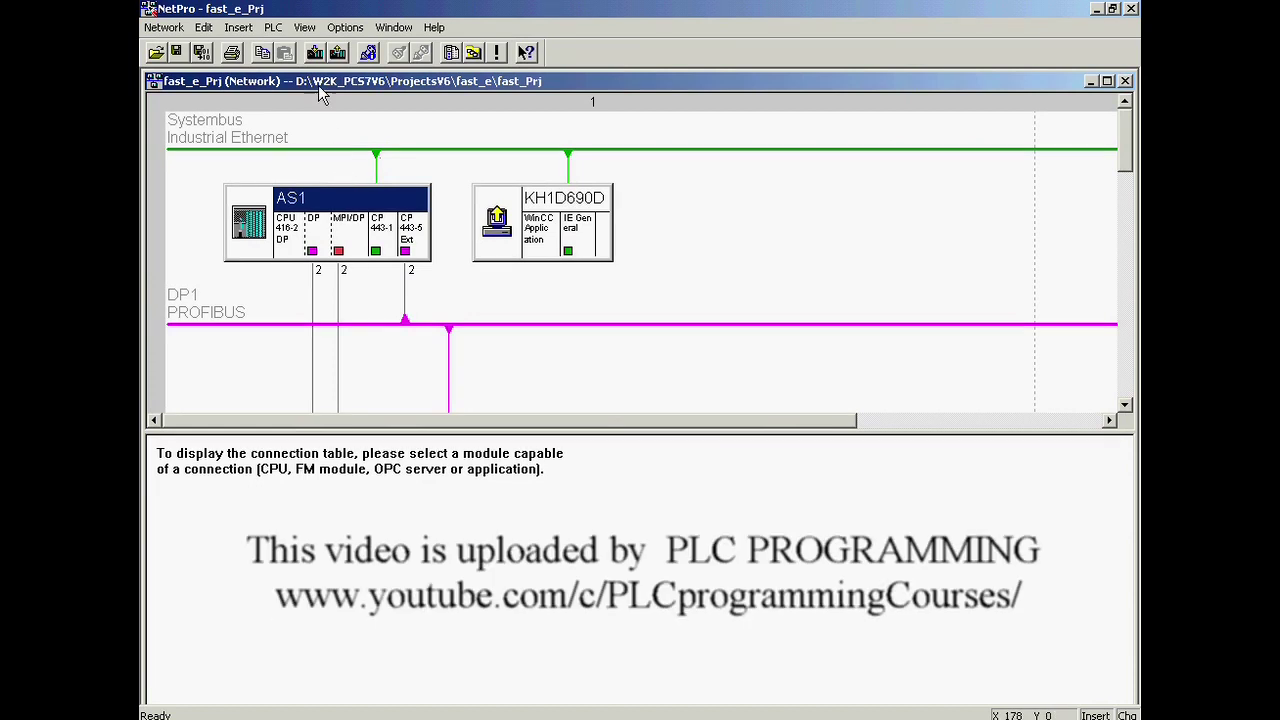
left_click(276, 30)
mouse_move(455, 53)
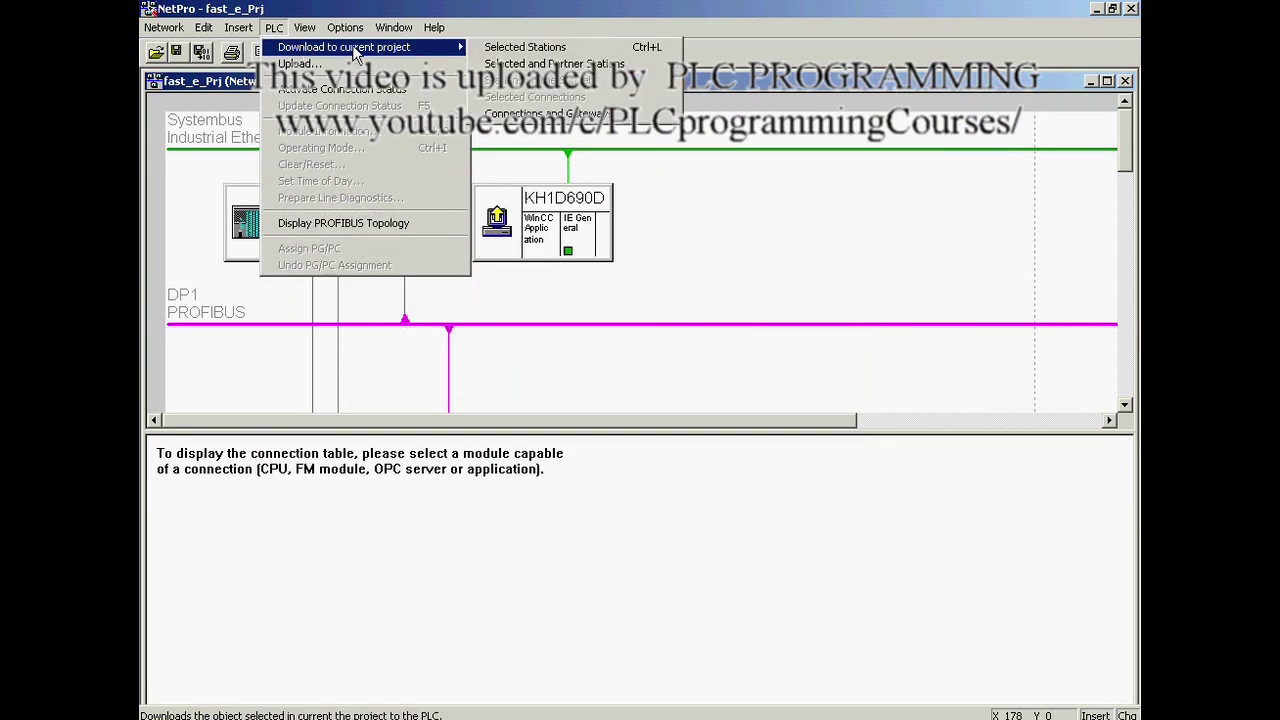
left_click(522, 47)
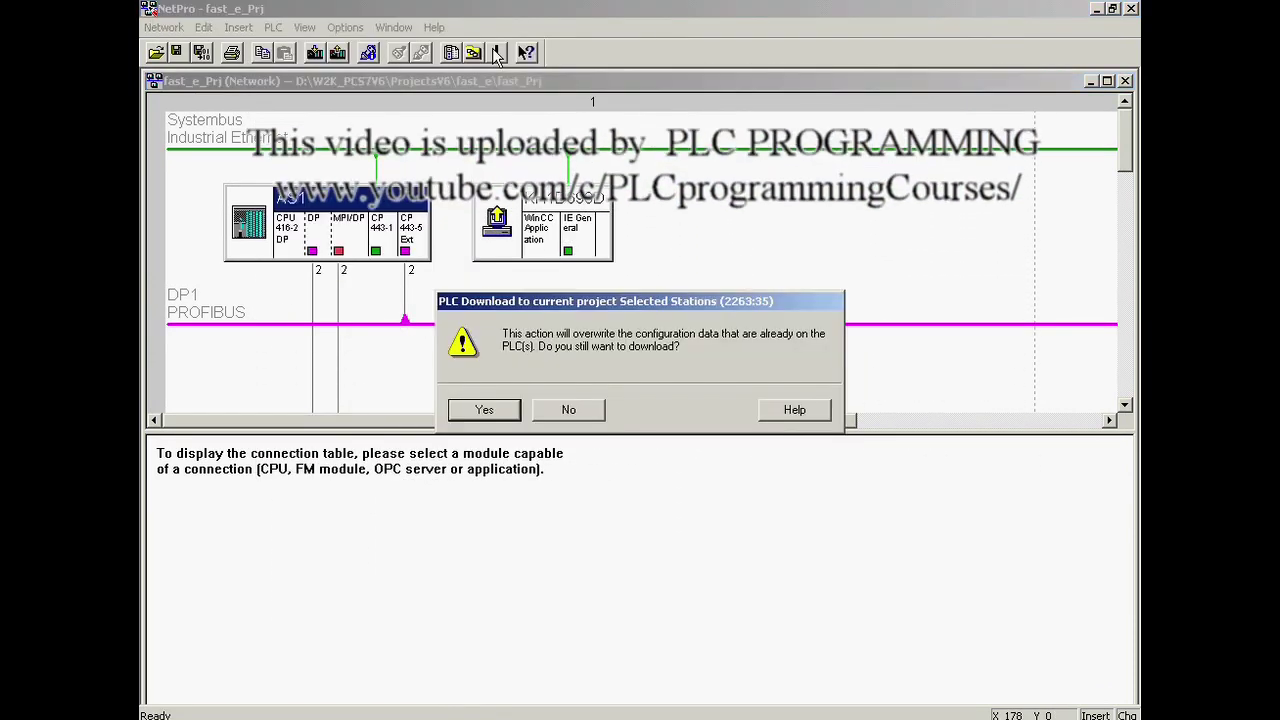
left_click(484, 409)
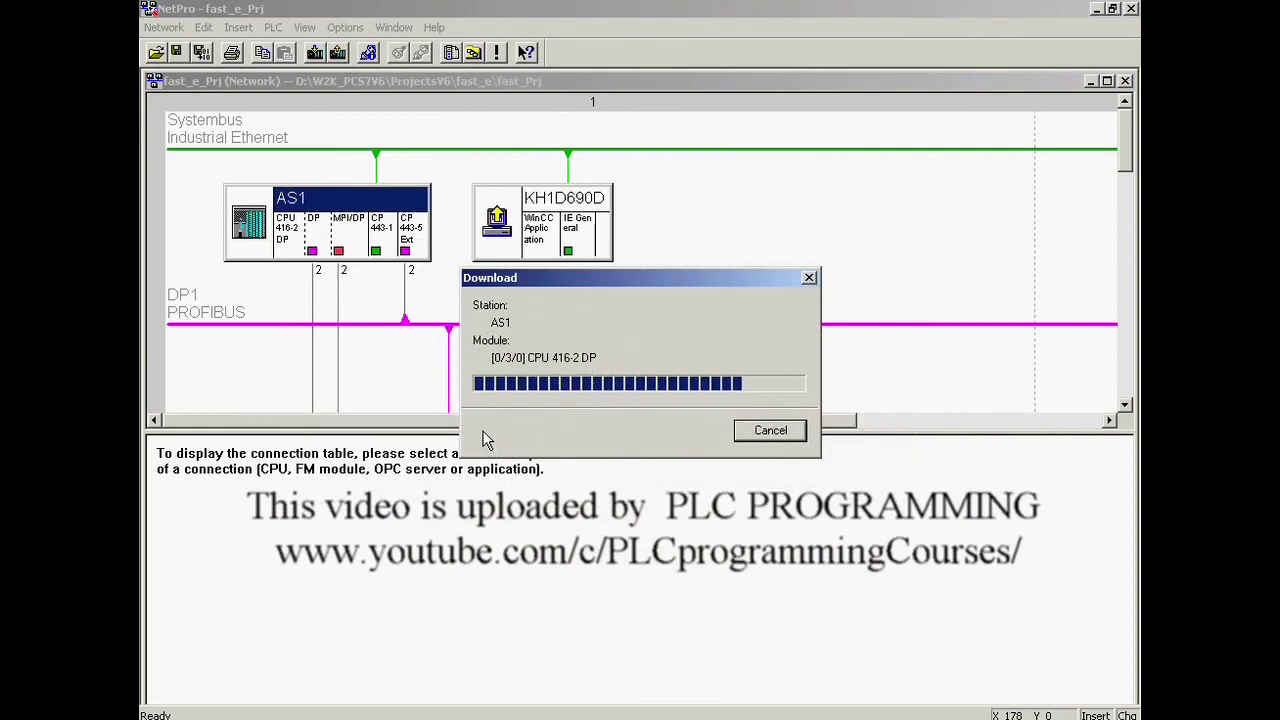
left_click(485, 410)
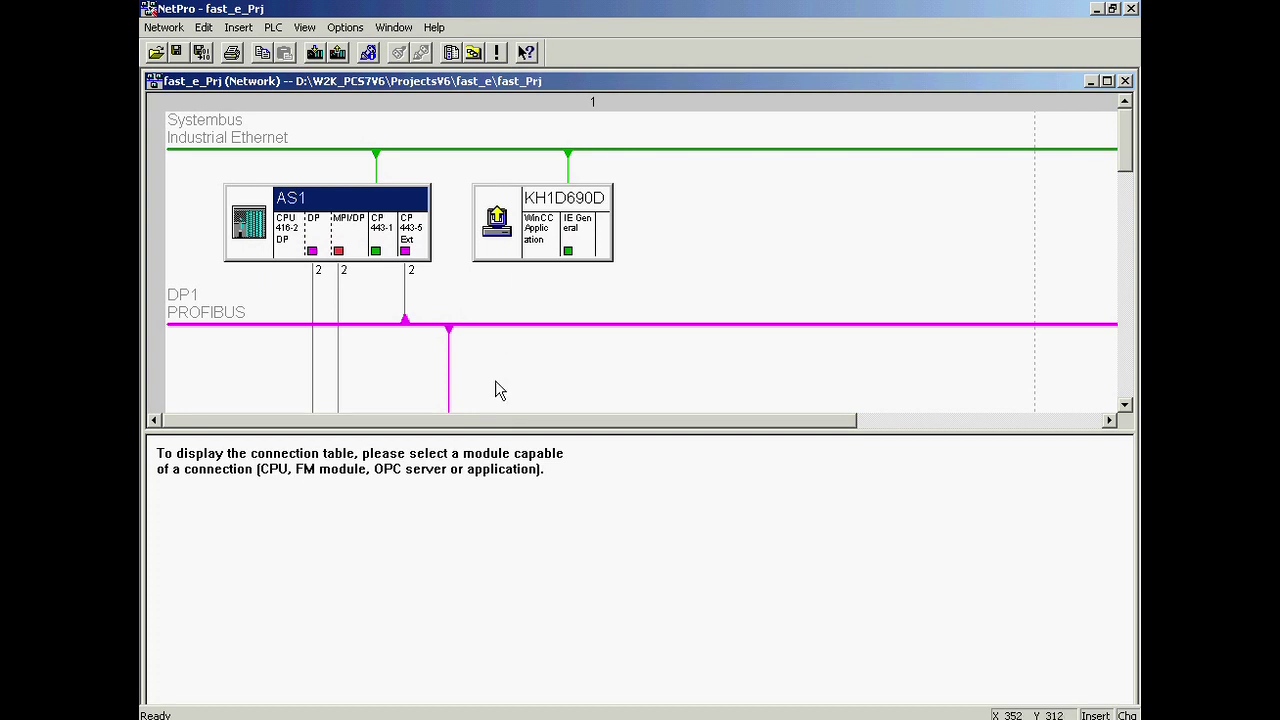
Download the WinCC Application's connections and gateways to the target systems
left_click(539, 238)
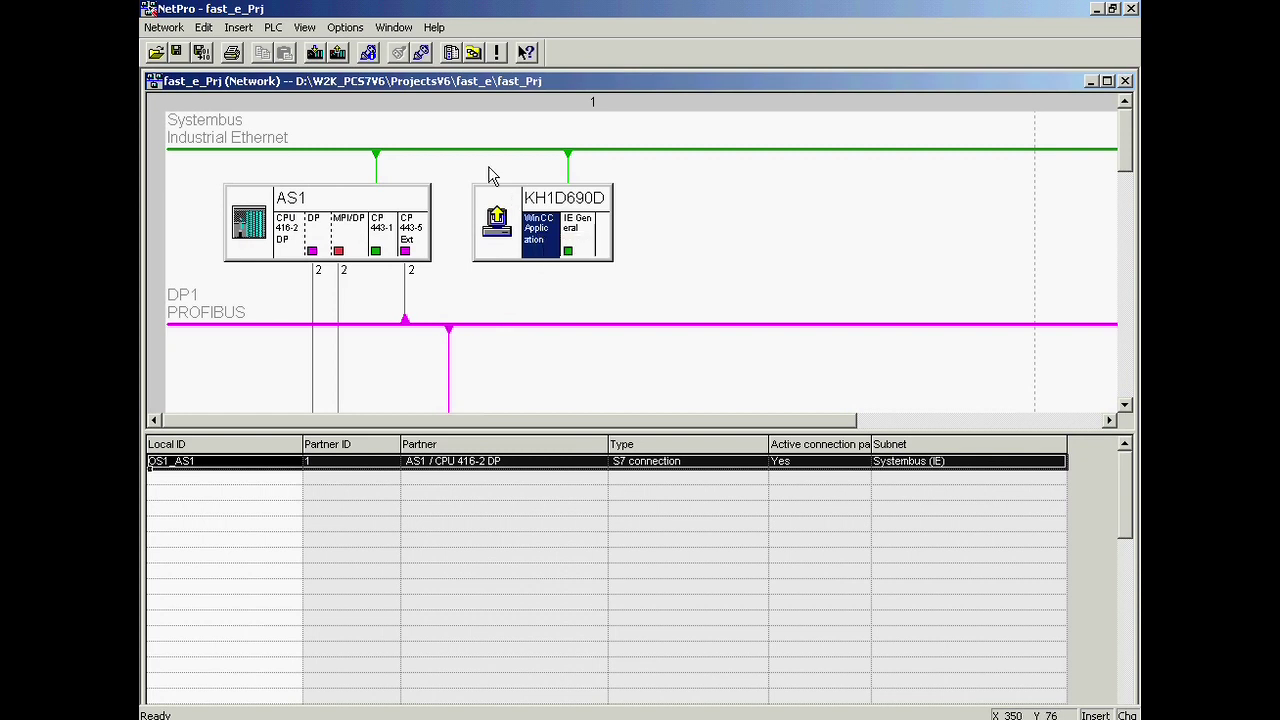
left_click(276, 32)
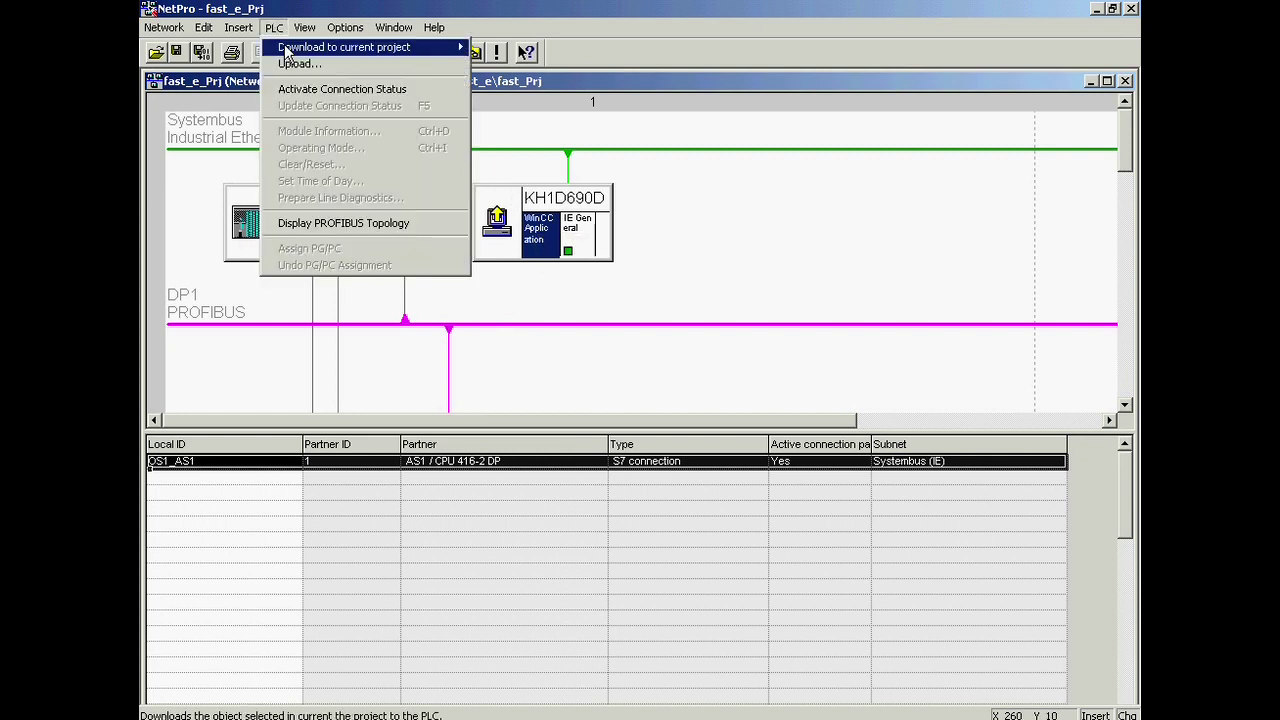
mouse_move(440, 47)
left_click(506, 114)
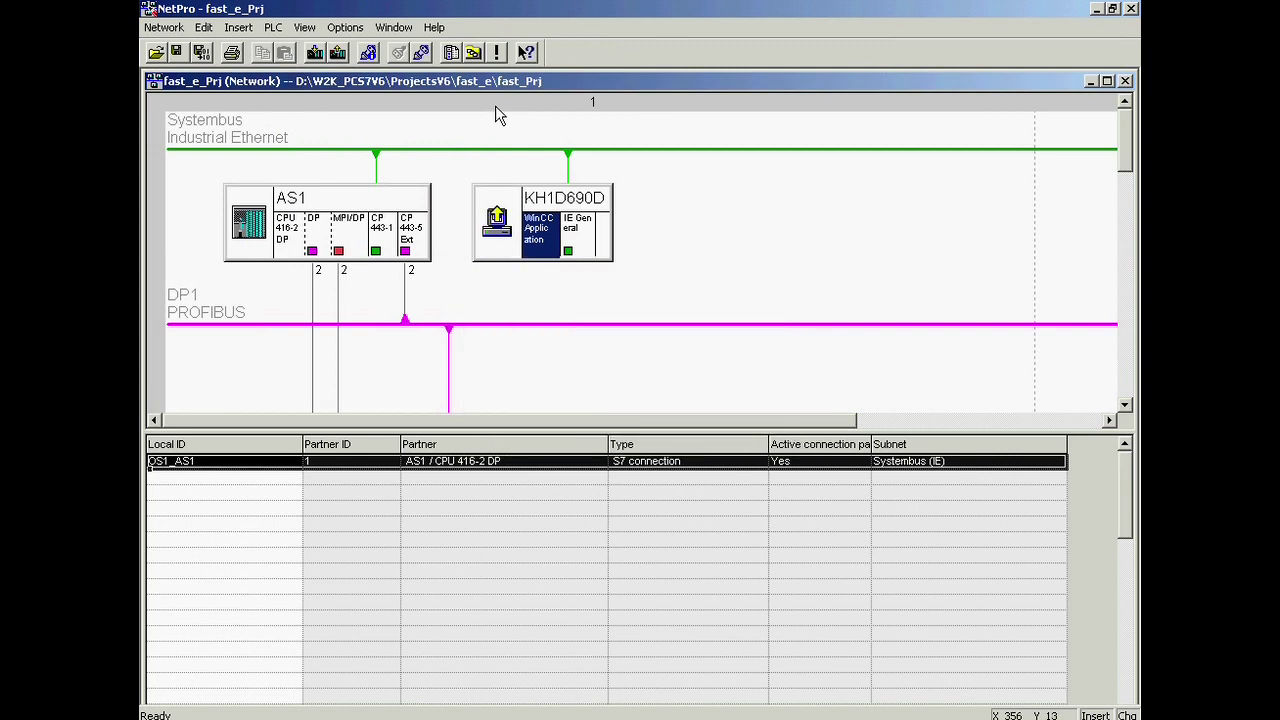
Close NetPro saving and compiling changes only, then close the AS1 HW Config window
left_click(1131, 9)
left_click(503, 406)
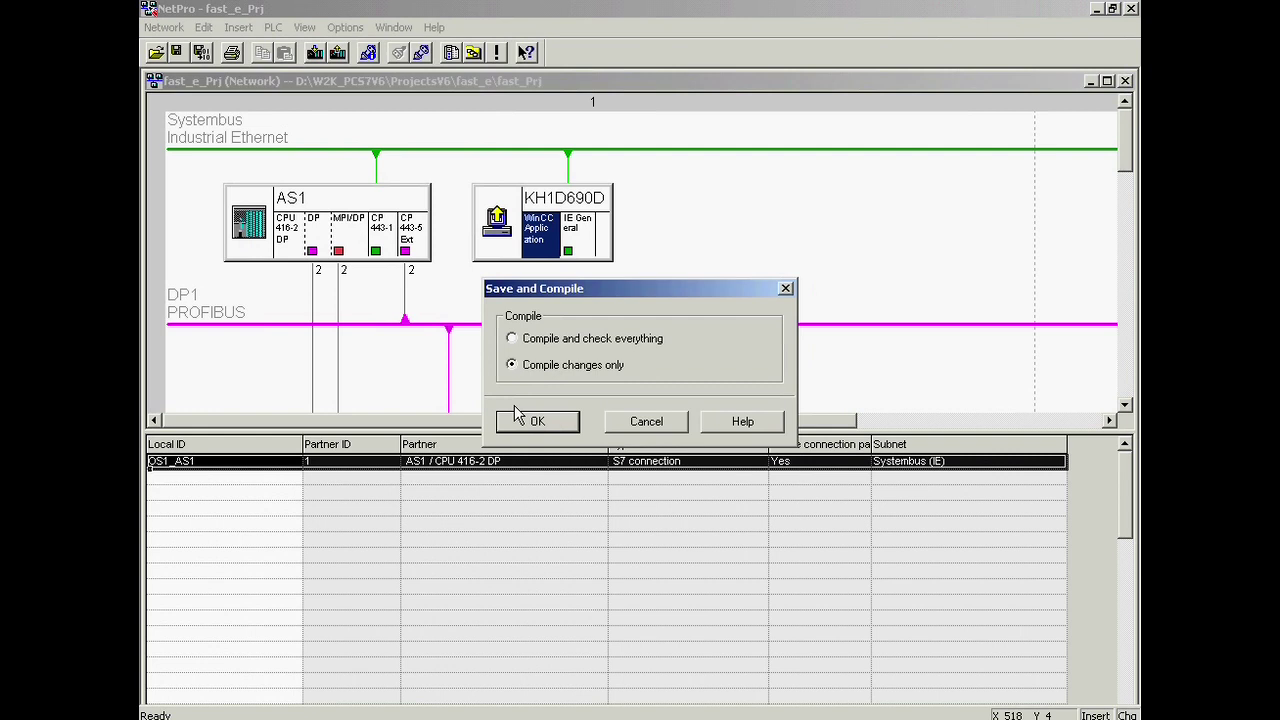
left_click(527, 421)
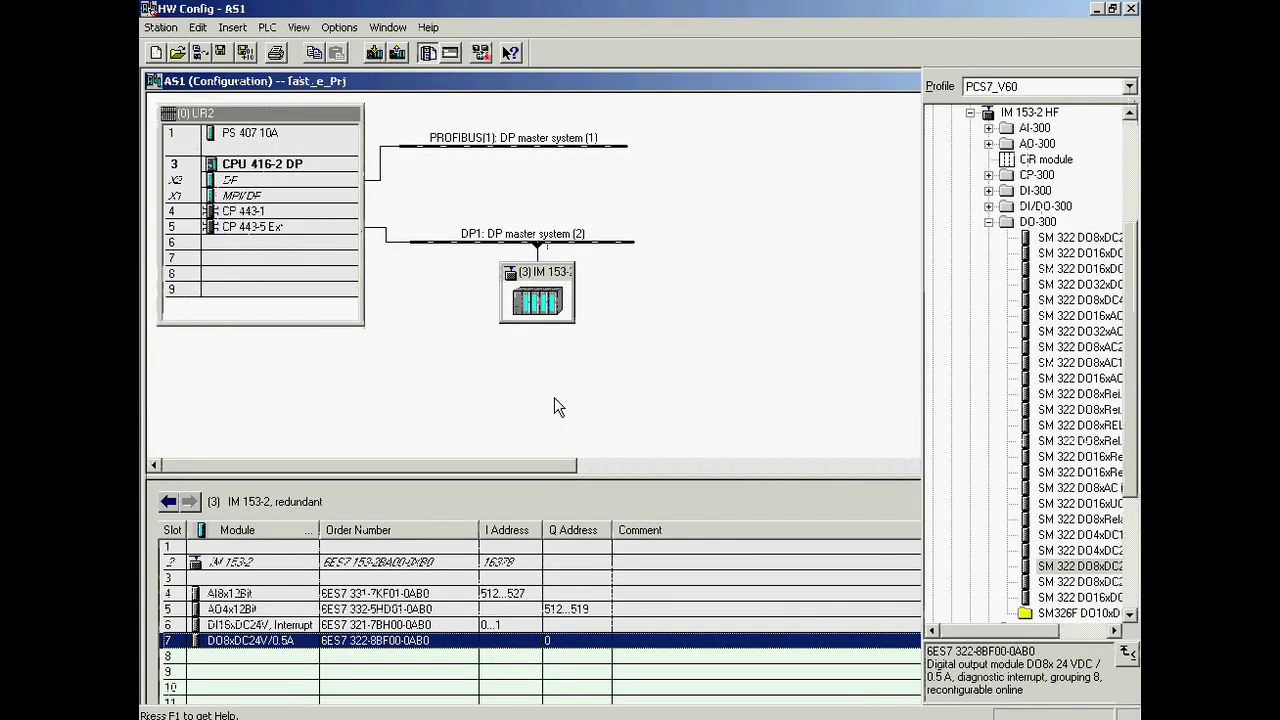
left_click(1131, 8)
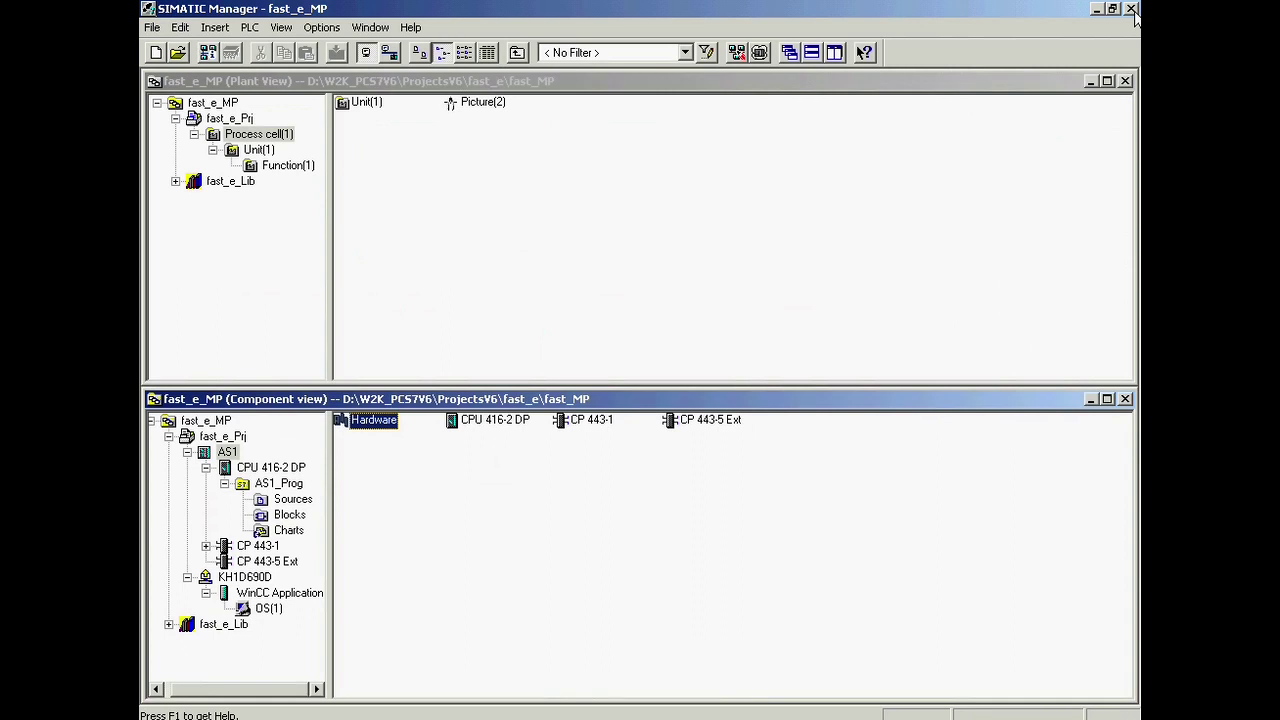